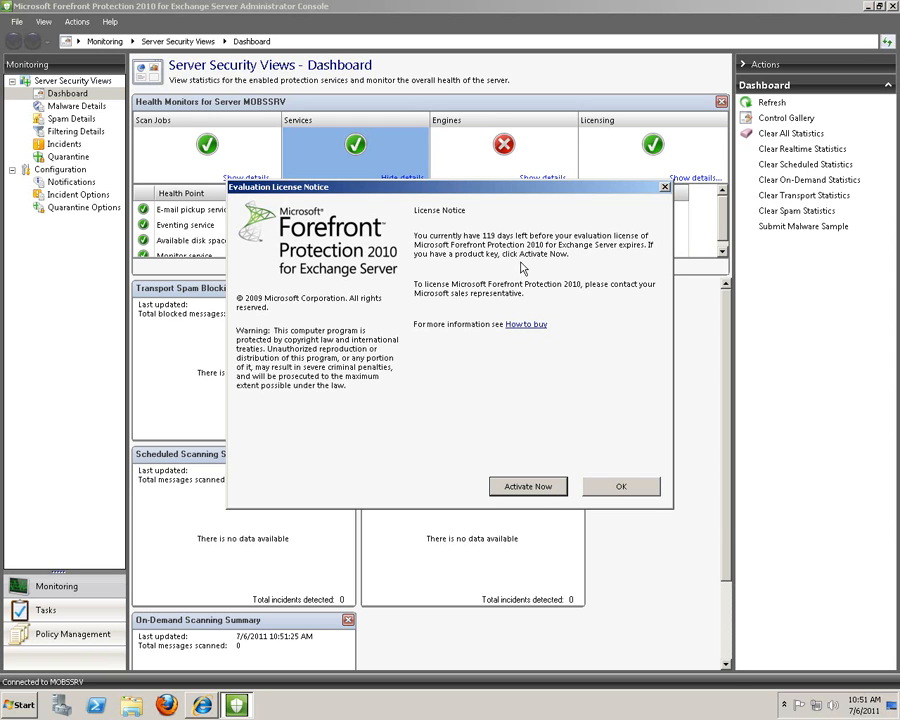
# - Dismiss the evaluation license notice and review the dashboard's service health points and scanning summaries
pyautogui.click(623, 488)
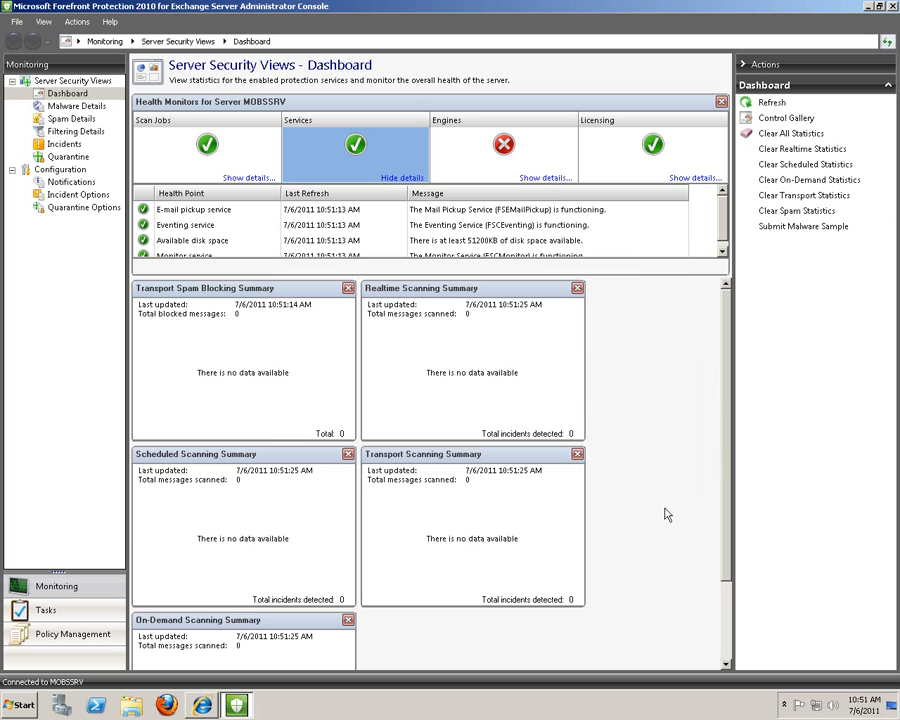
pyautogui.scroll(-3, 727, 430)
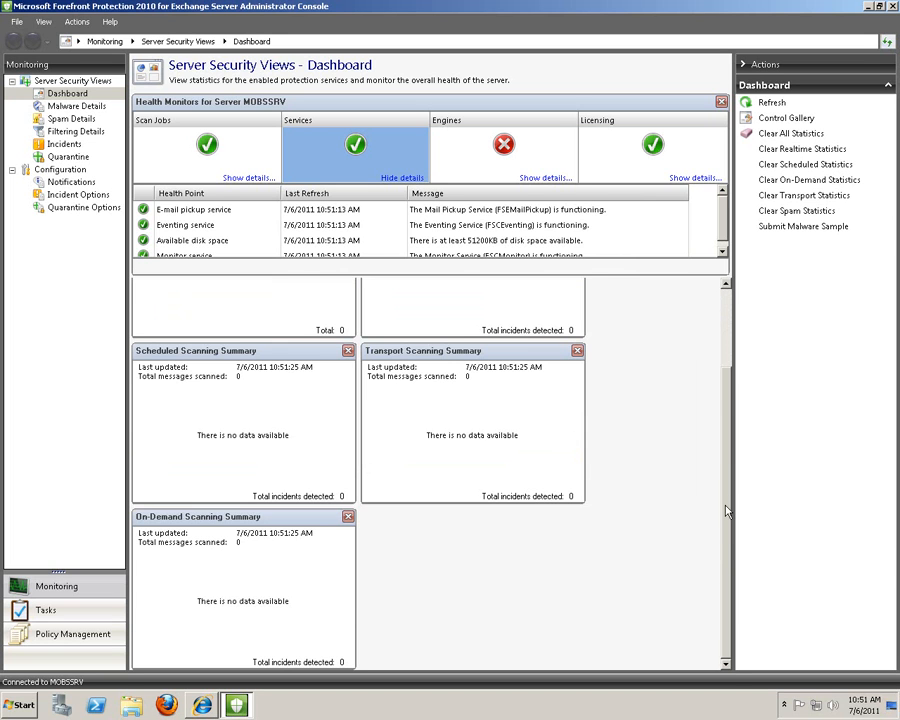
pyautogui.scroll(3, 722, 470)
pyautogui.click(722, 253)
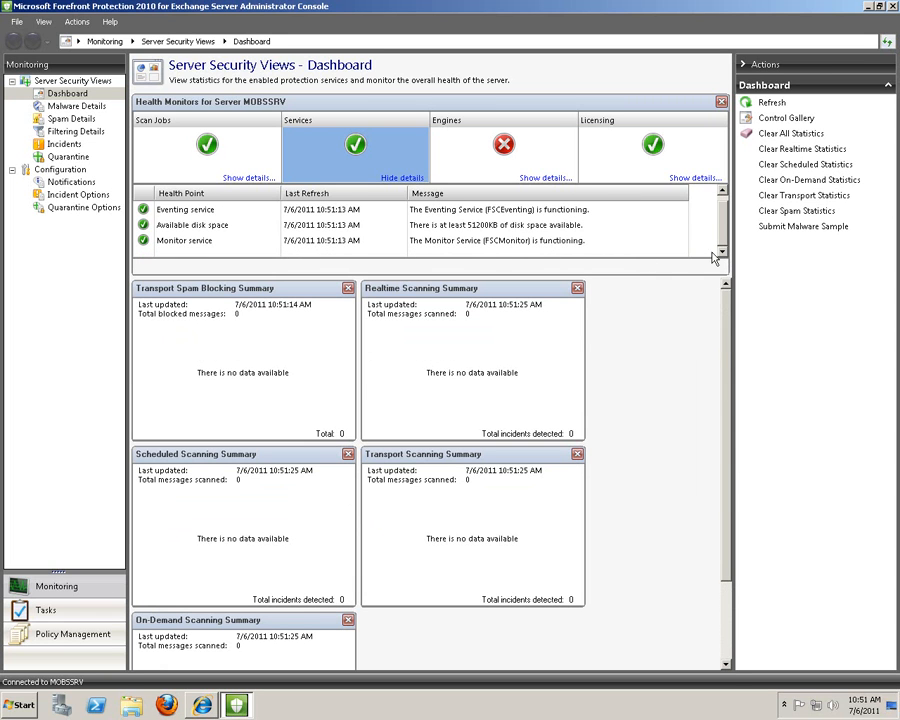
pyautogui.click(82, 450)
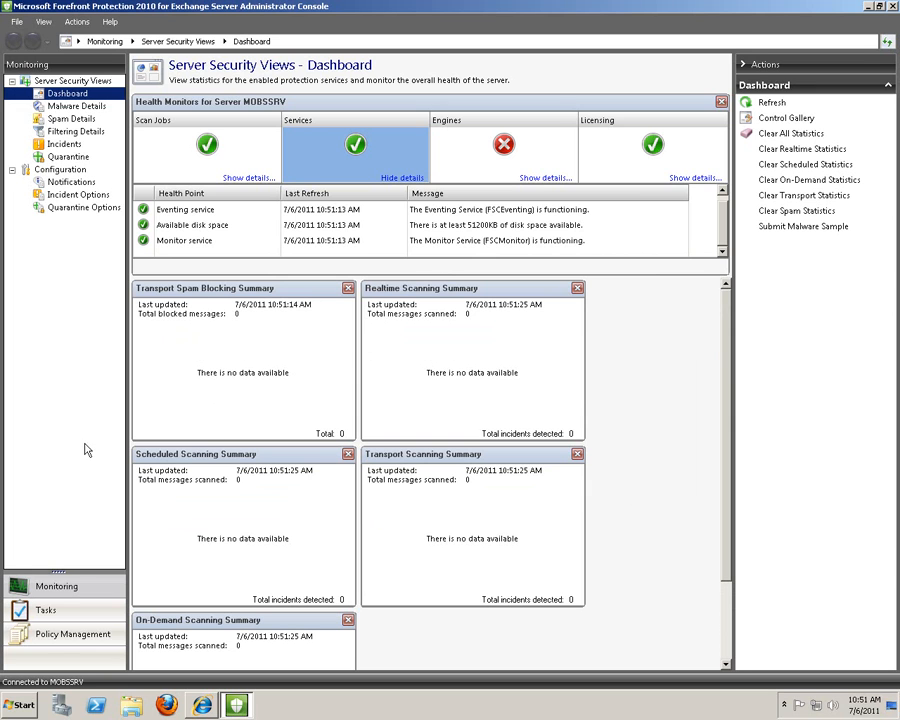
# - Open the Mailbox Realtime antimalware policy, view its malware deletion text, and close the text without changing it
pyautogui.click(62, 634)
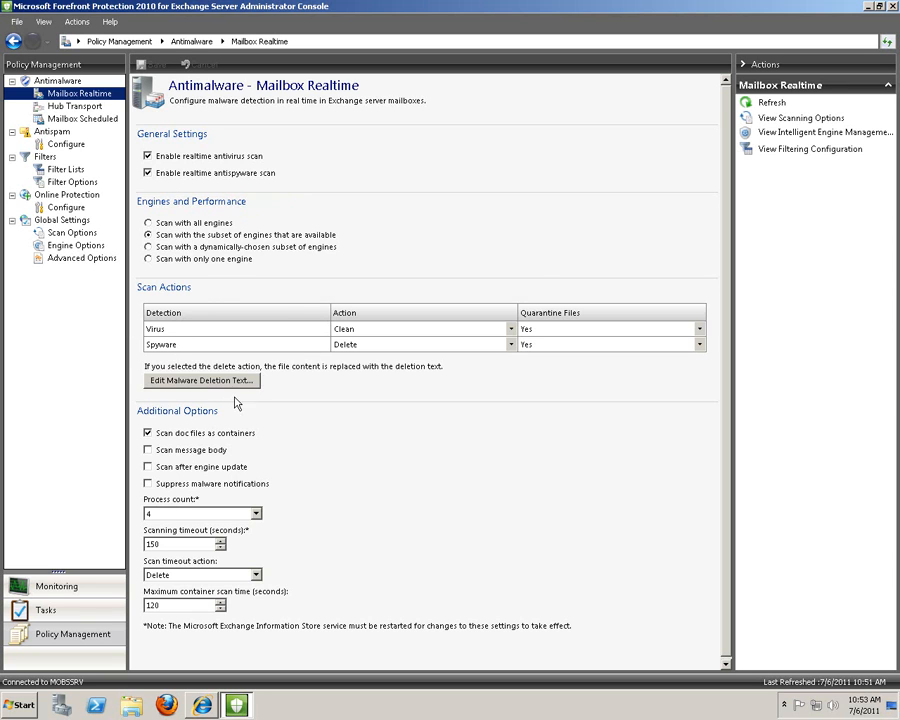
pyautogui.click(201, 380)
pyautogui.click(408, 382)
pyautogui.hotkey('ctrl', 'a')
pyautogui.click(470, 355)
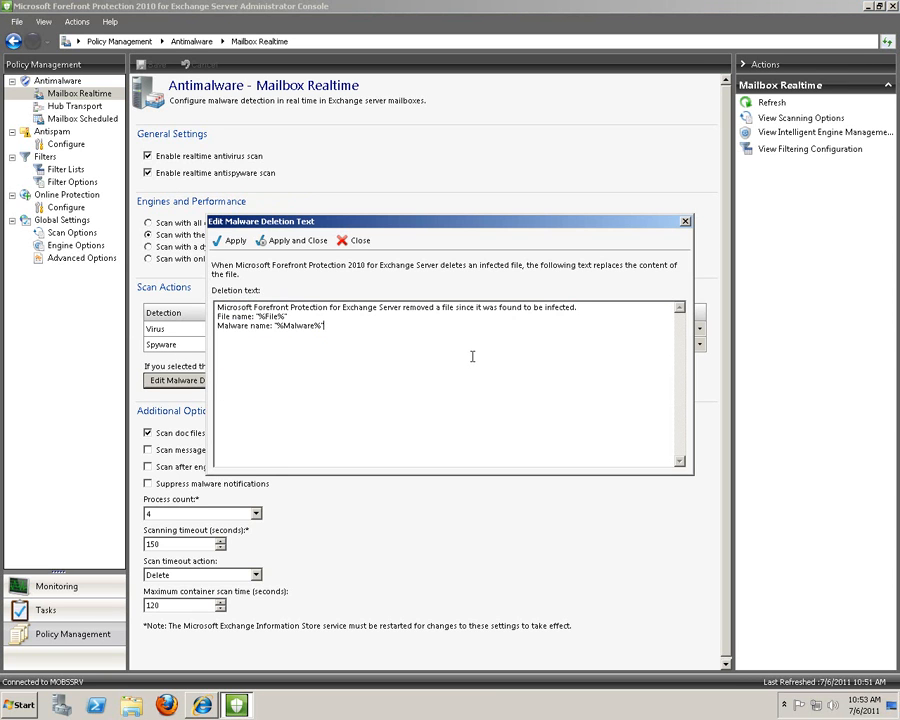
pyautogui.click(684, 222)
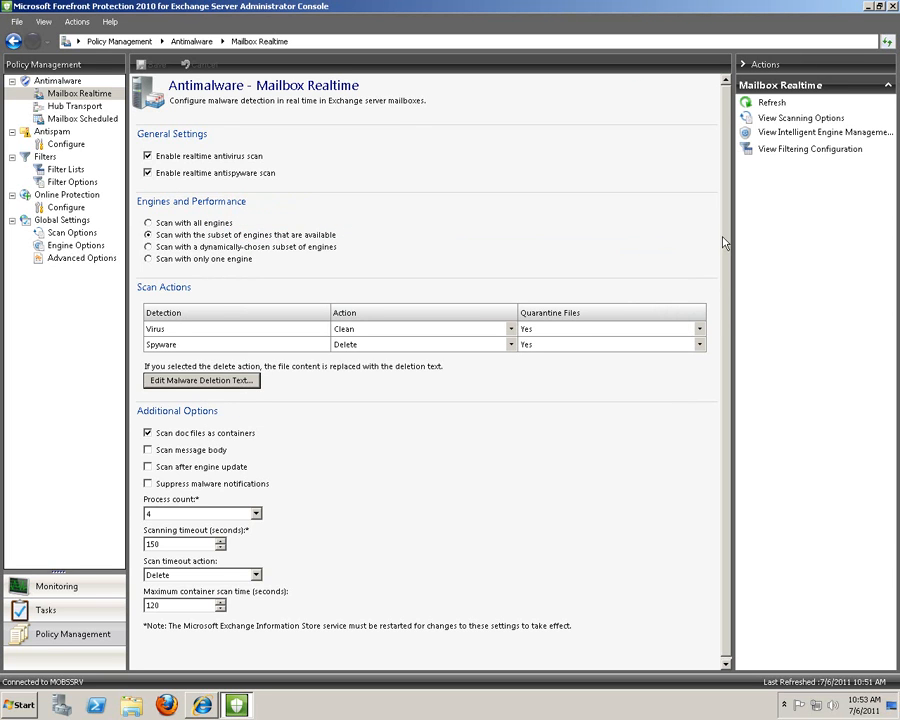
# - Enable scanning after engine updates for Mailbox Realtime and check the available process counts
pyautogui.moveTo(727, 264); pyautogui.dragTo(726, 318)
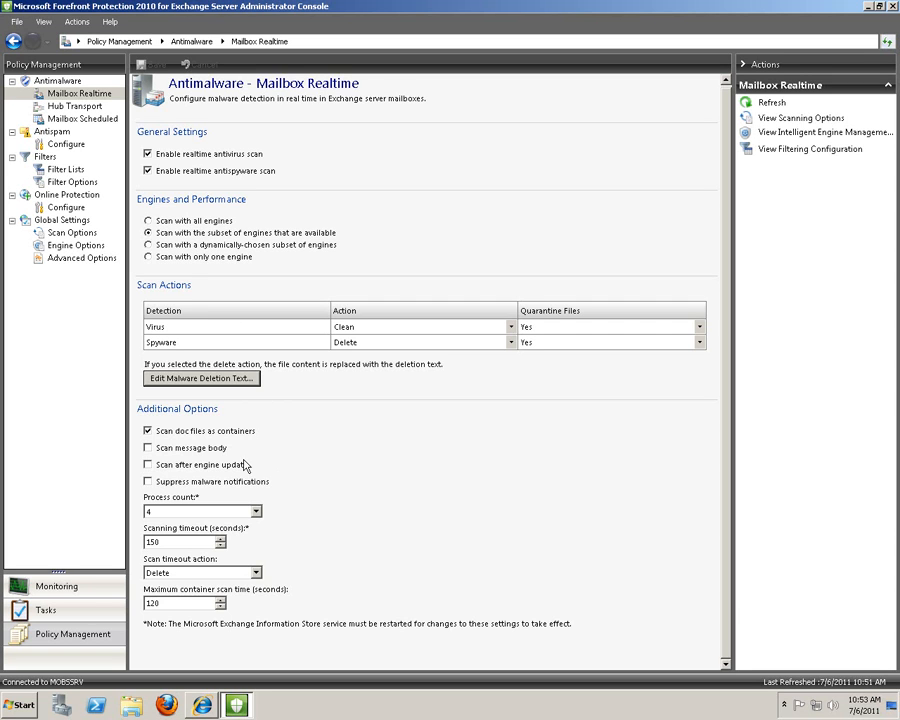
pyautogui.click(148, 464)
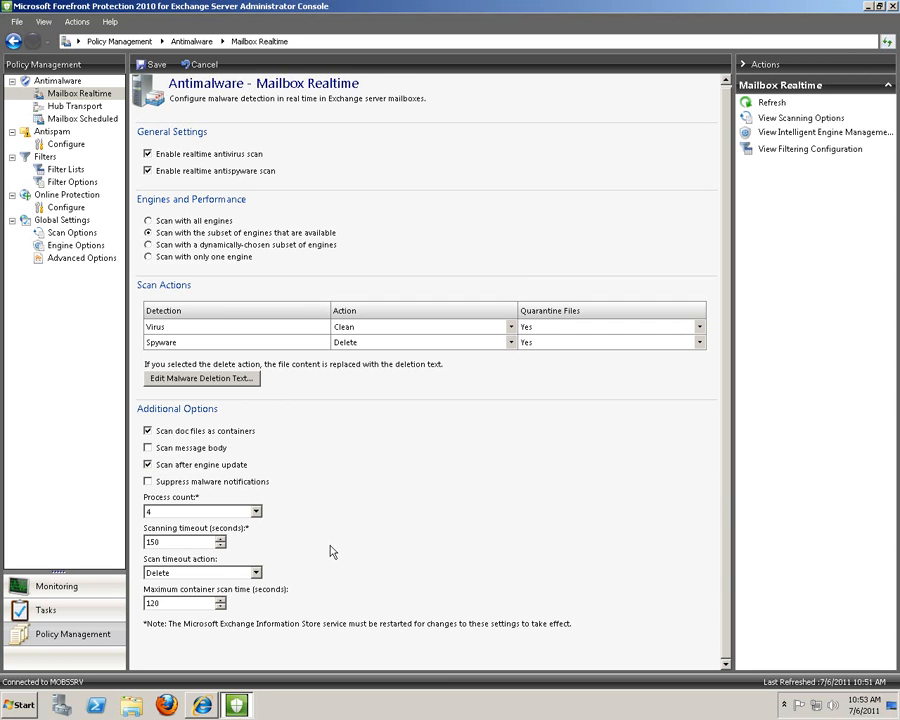
pyautogui.click(256, 512)
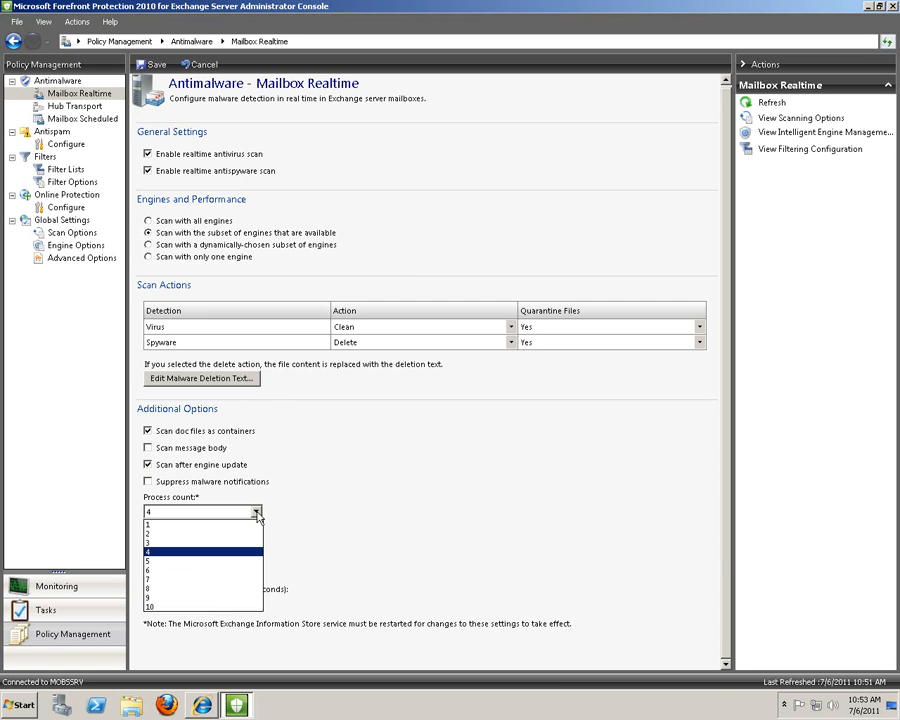
pyautogui.click(256, 513)
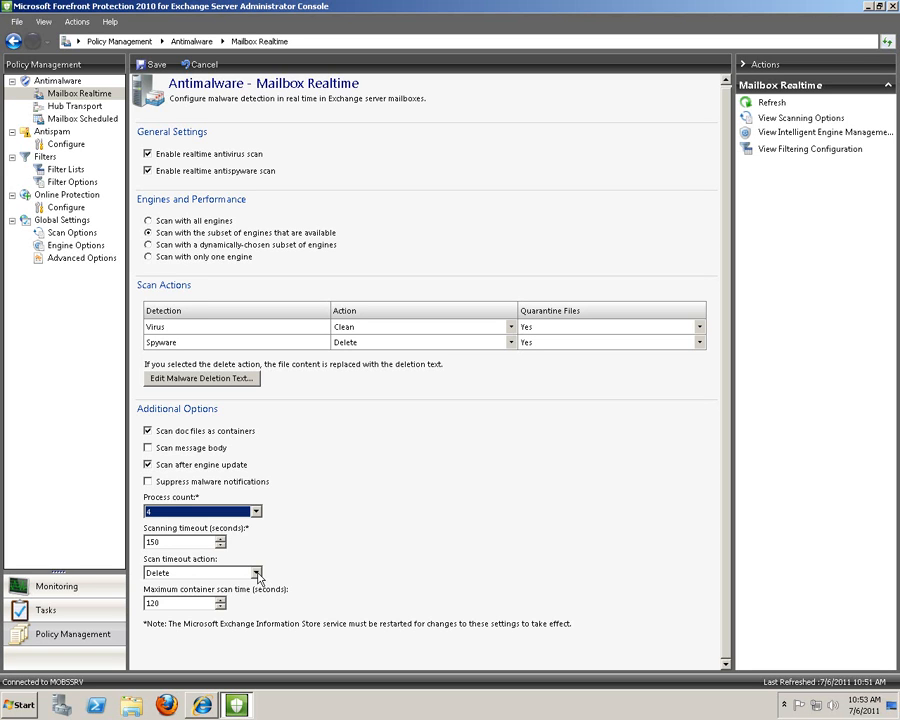
pyautogui.click(195, 541)
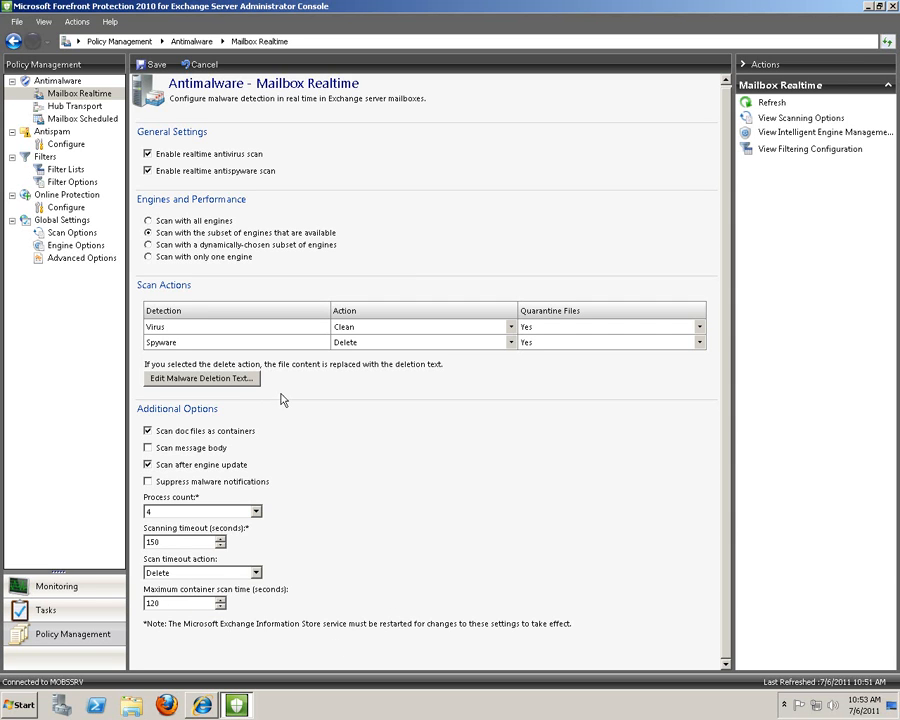
# - Open the Hub Transport antimalware policy and view its malware deletion text without changing it
pyautogui.click(60, 106)
pyautogui.click(72, 106)
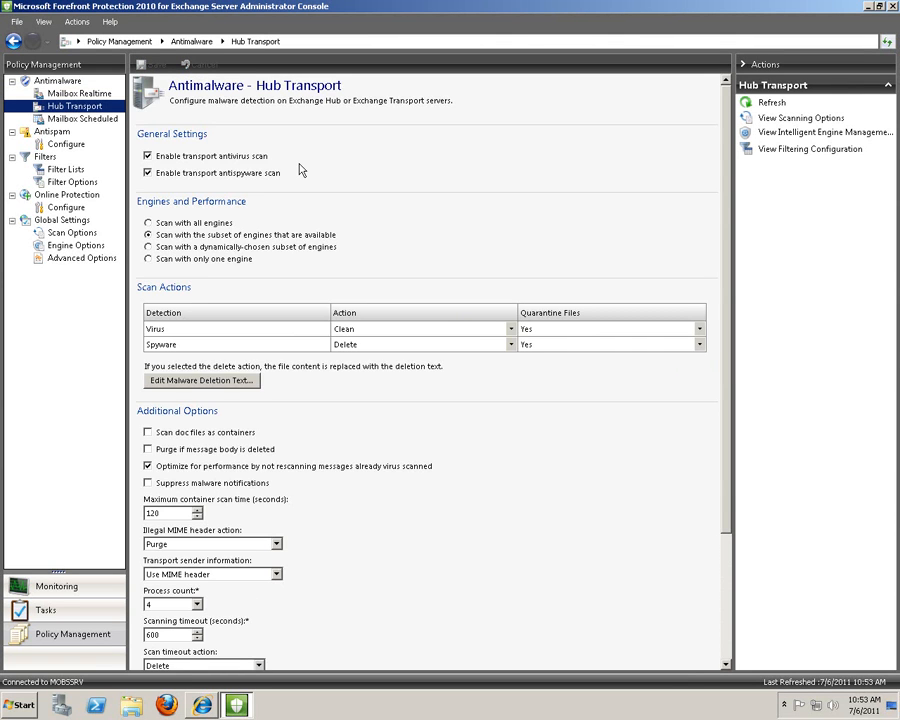
pyautogui.click(205, 381)
pyautogui.click(344, 375)
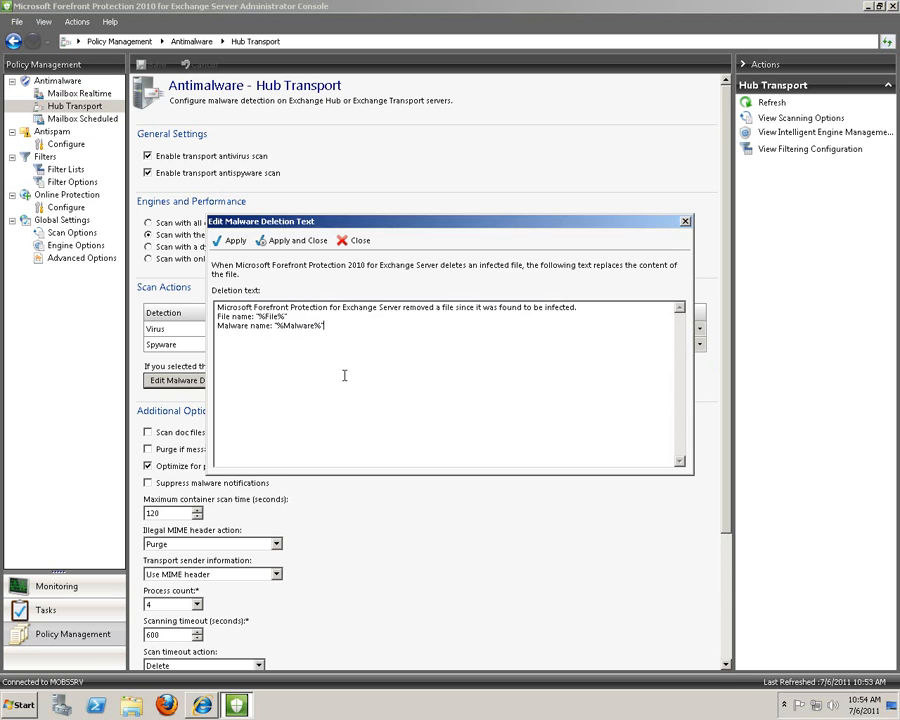
pyautogui.click(685, 221)
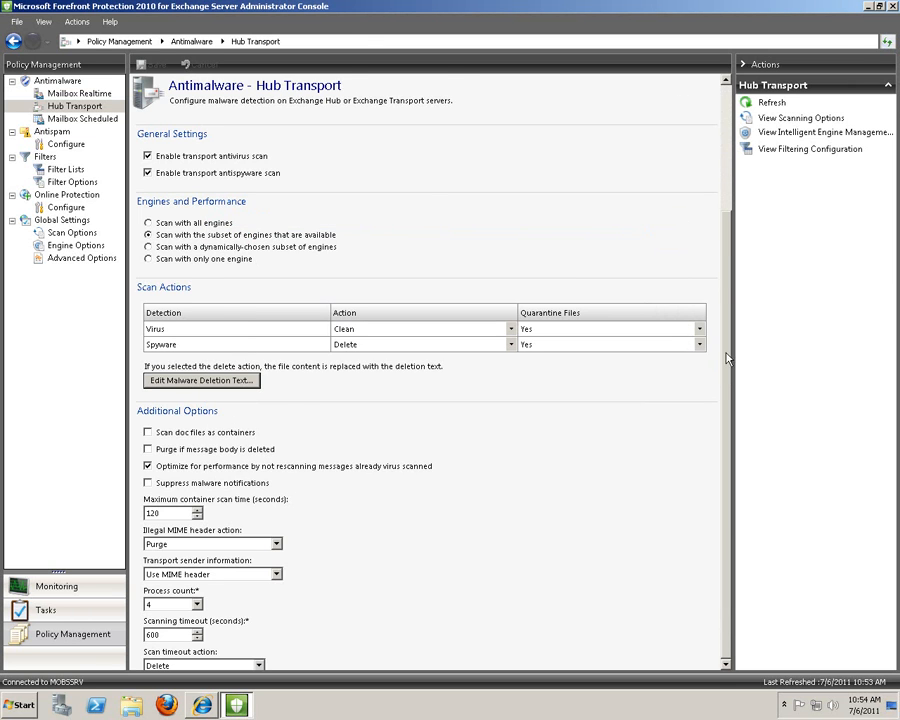
# - Enable scanning doc files as containers and purging if the message body is deleted for Hub Transport, and save the policy
pyautogui.scroll(-3, 727, 317)
pyautogui.click(149, 266)
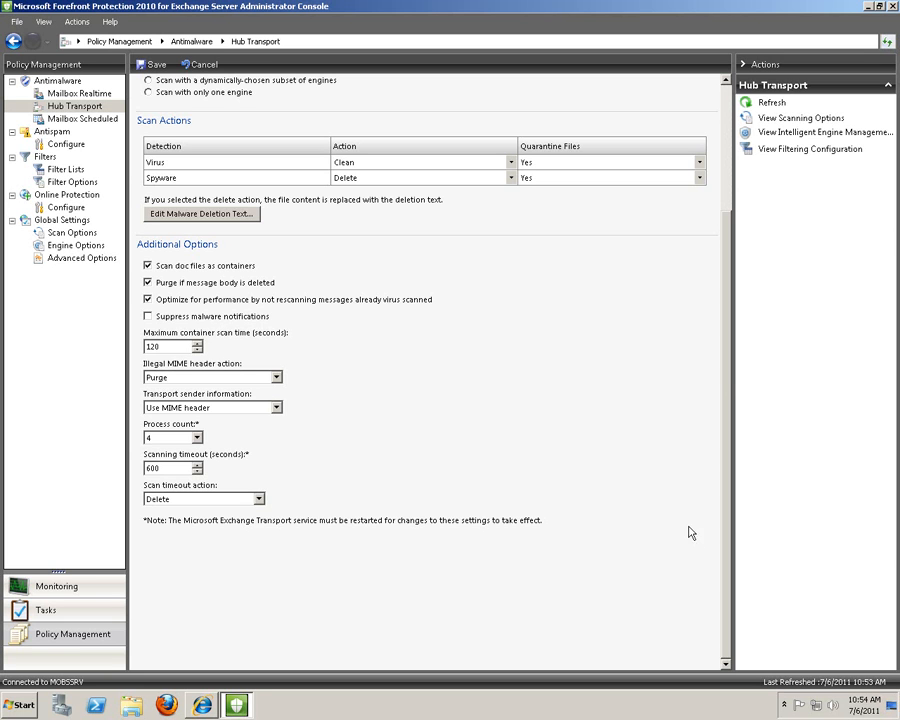
pyautogui.click(727, 130)
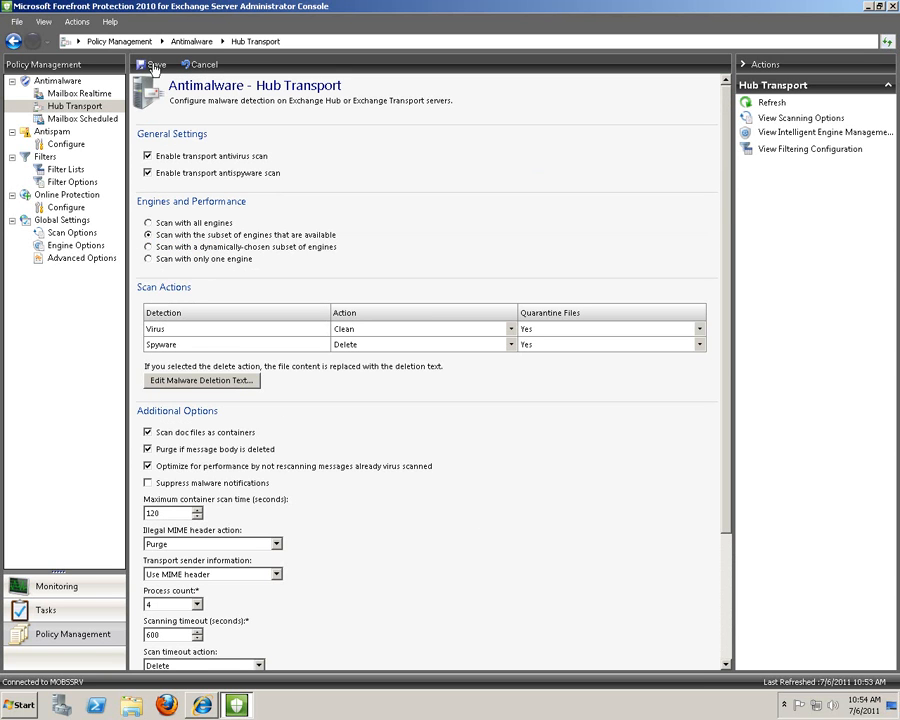
pyautogui.click(152, 63)
# - Launch the Exchange Management Console and display the Mailbox Scheduled antimalware policy in the Forefront console
pyautogui.click(72, 118)
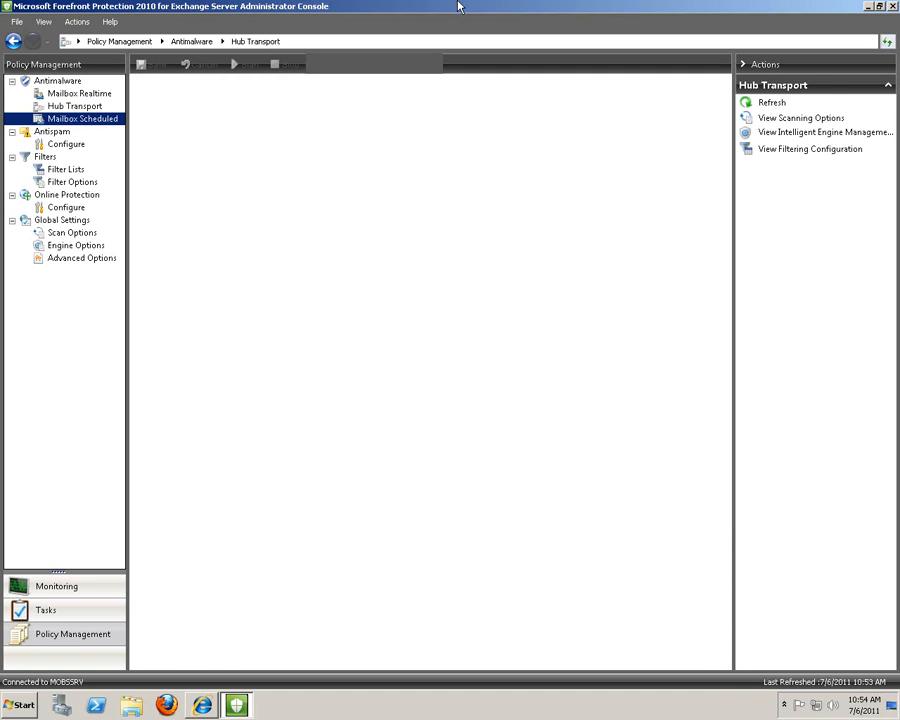
pyautogui.click(20, 708)
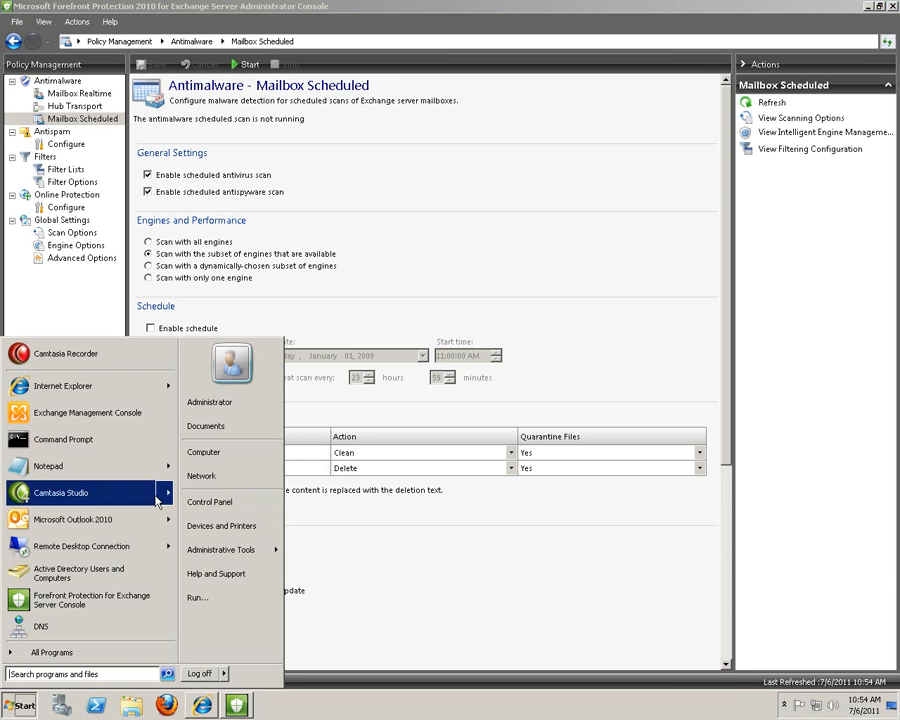
pyautogui.click(88, 414)
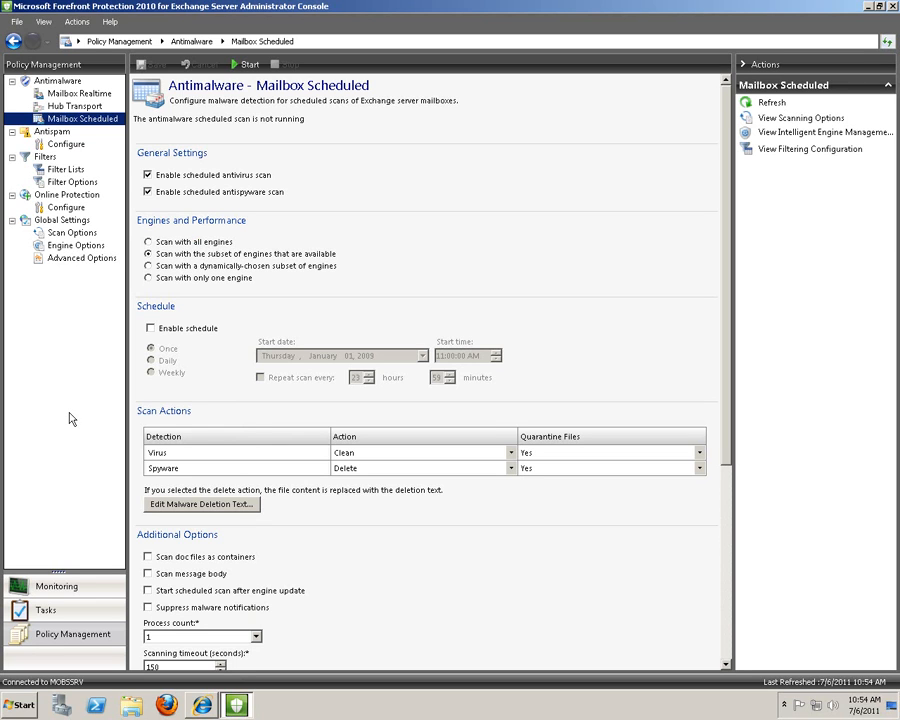
pyautogui.click(55, 132)
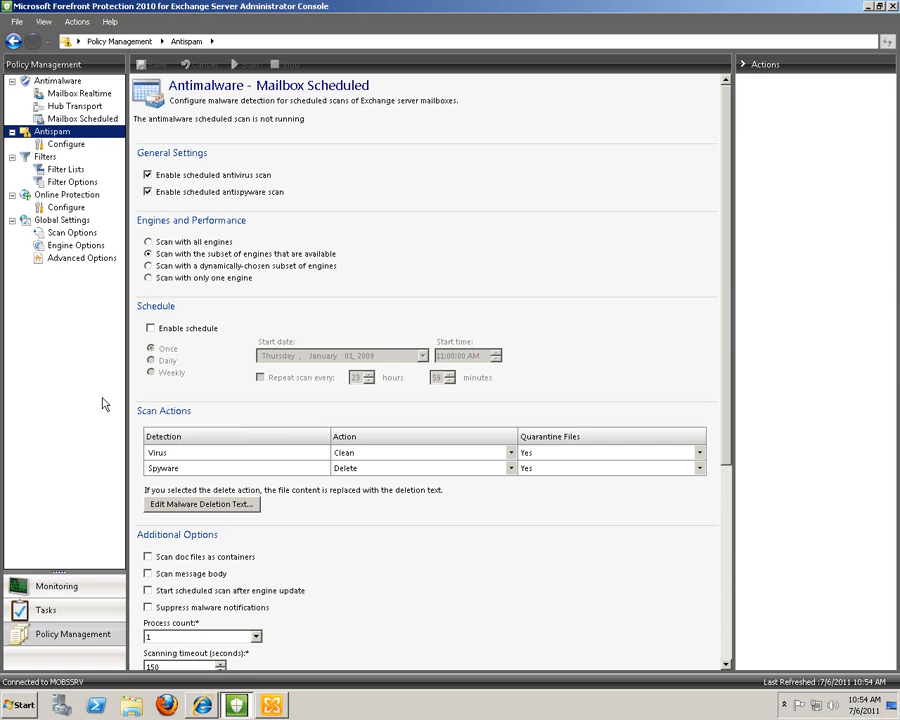
pyautogui.click(82, 119)
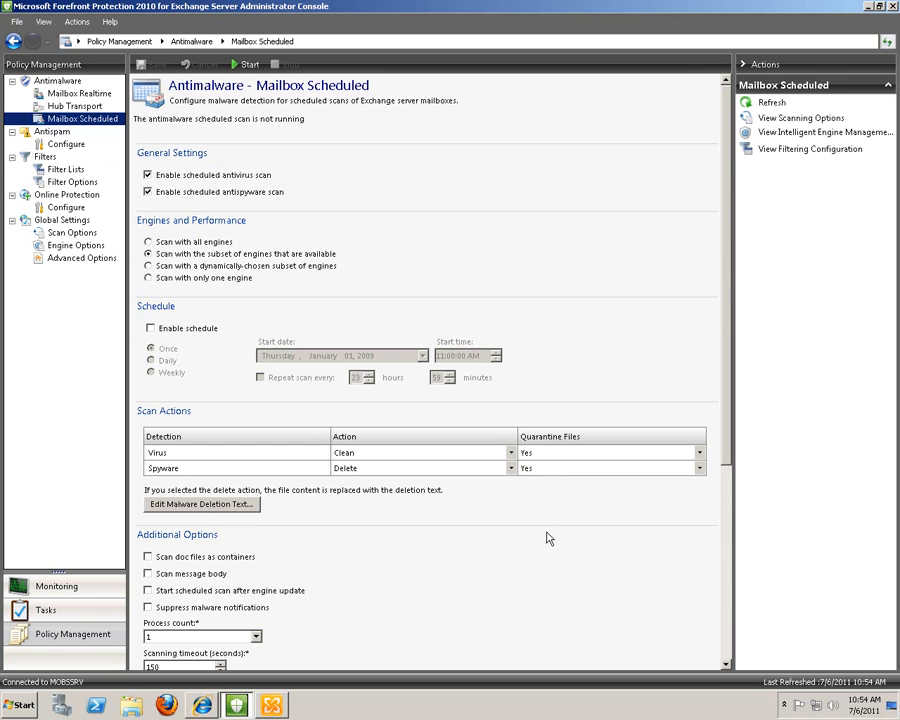
# - Enable scanning doc files as containers, scanning message bodies, and starting the scheduled scan after engine updates
pyautogui.moveTo(729, 430); pyautogui.dragTo(729, 594)
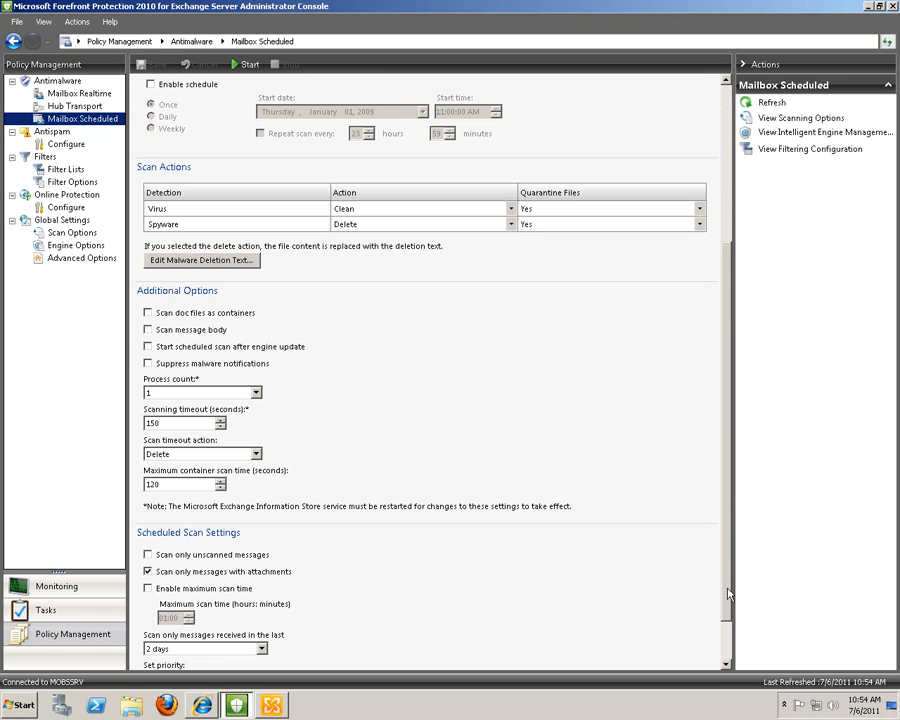
pyautogui.click(148, 313)
pyautogui.click(148, 330)
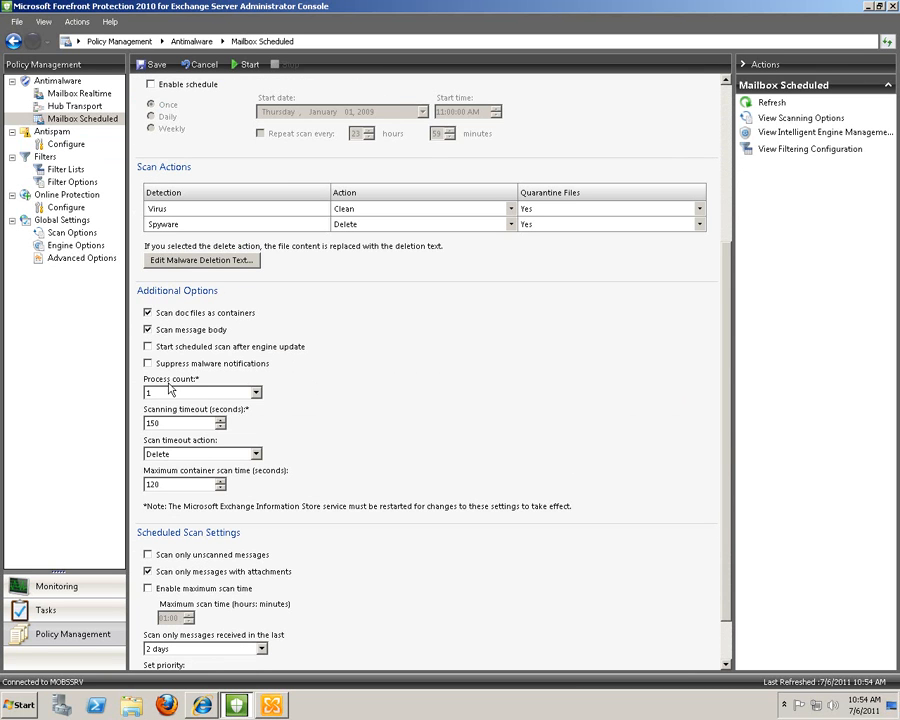
pyautogui.click(148, 347)
# - View the Mailbox Scheduled policy's malware deletion text and close it without changes
pyautogui.scroll(2, 727, 307)
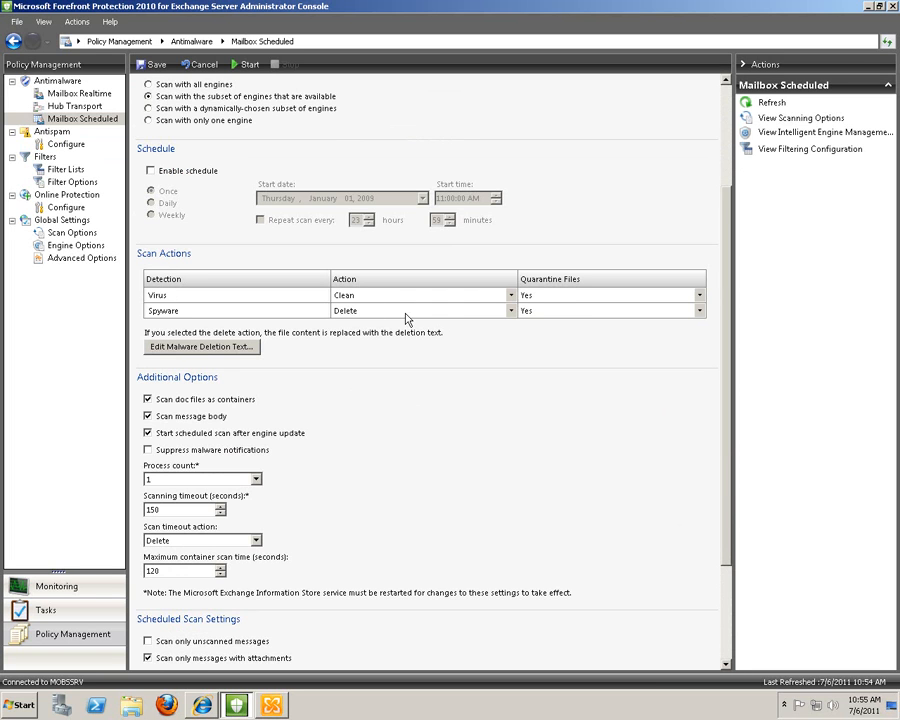
pyautogui.click(221, 347)
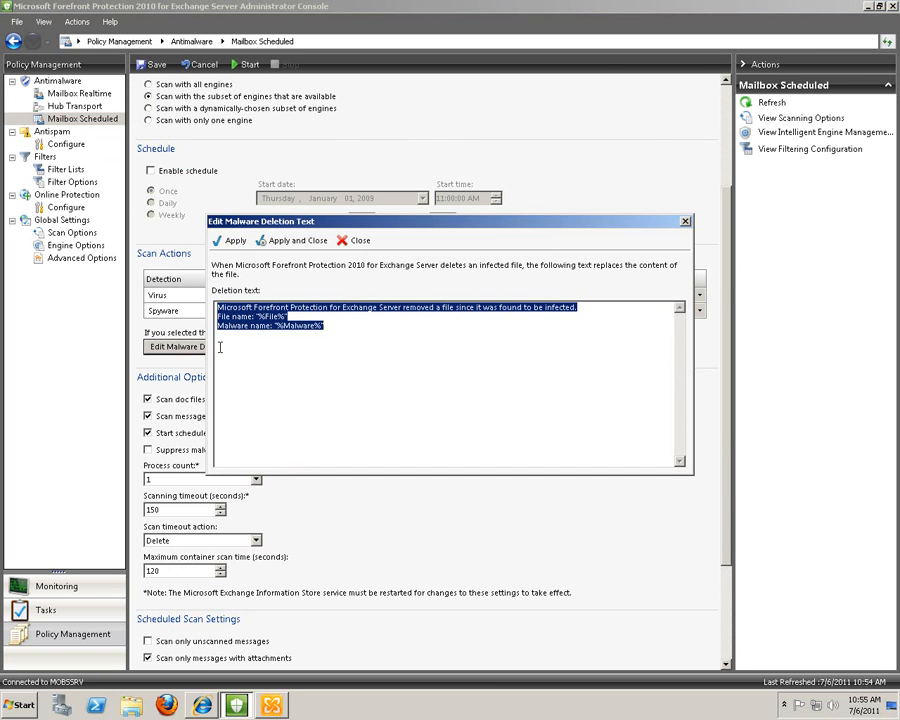
pyautogui.click(299, 340)
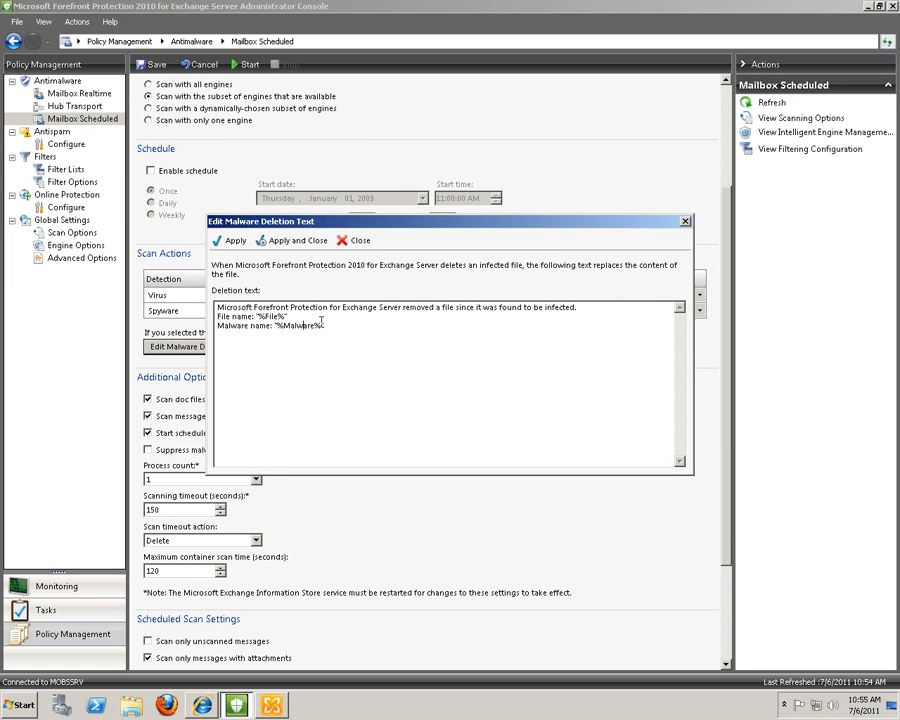
pyautogui.click(685, 222)
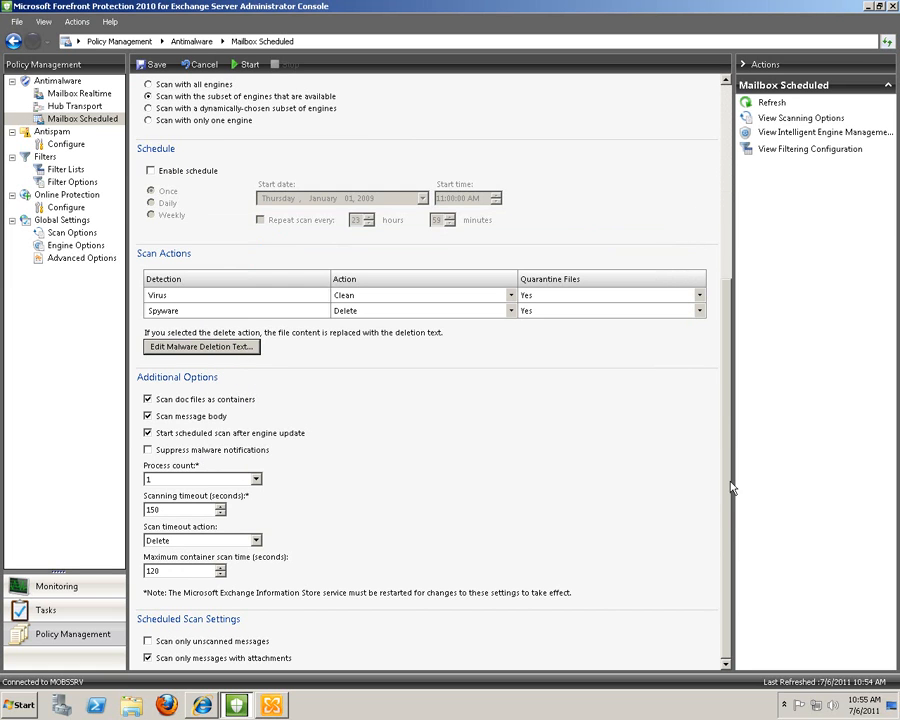
# - Restrict the scheduled scan to unscanned messages, enable its maximum scan time, and save the Mailbox Scheduled policy
pyautogui.scroll(-3, 733, 436)
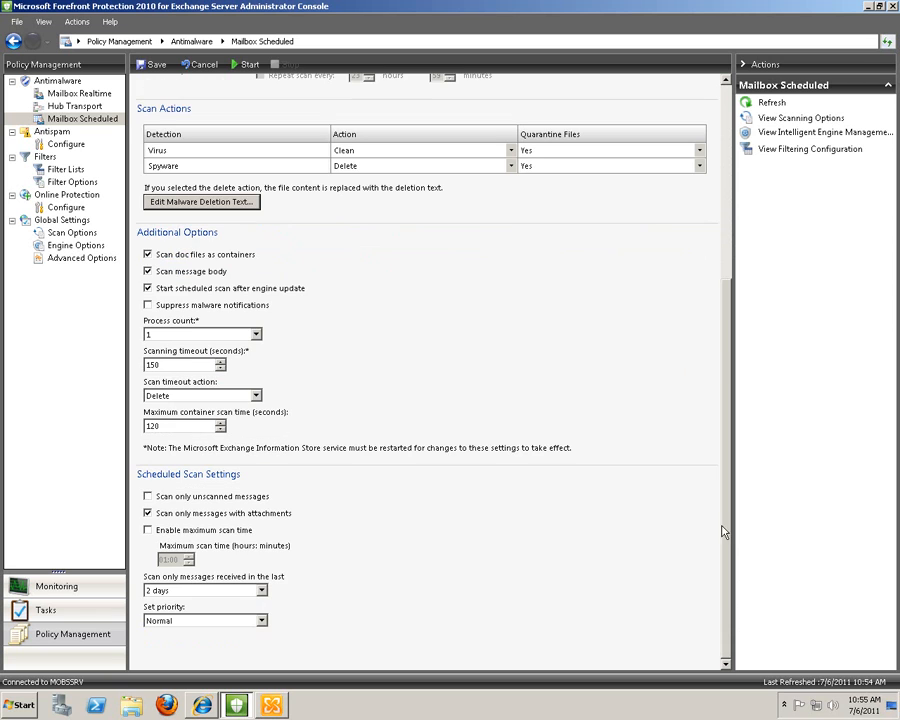
pyautogui.click(147, 496)
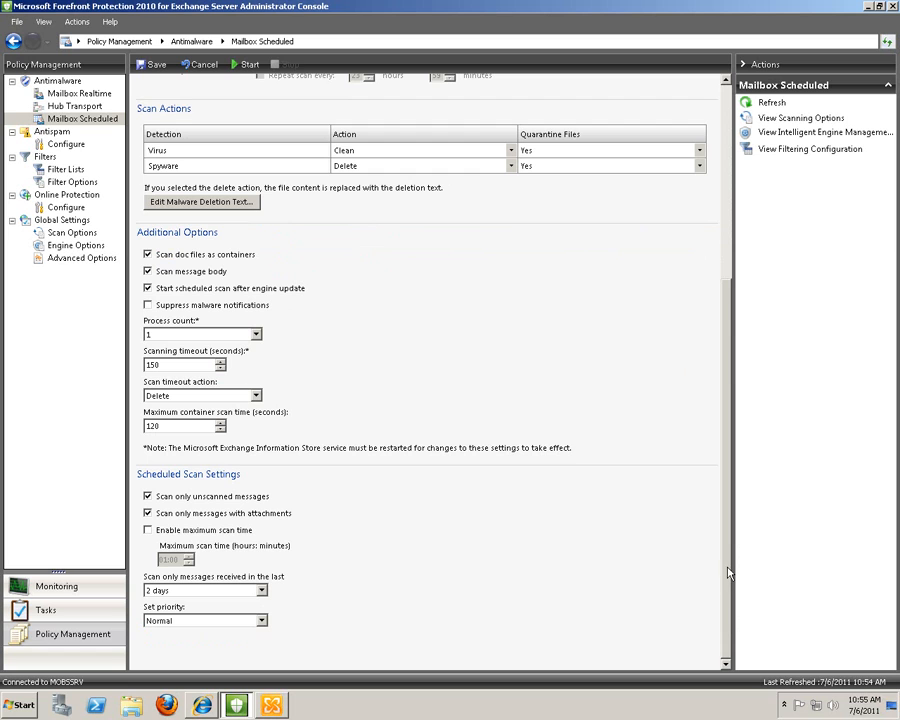
pyautogui.click(148, 529)
pyautogui.click(169, 560)
pyautogui.click(727, 92)
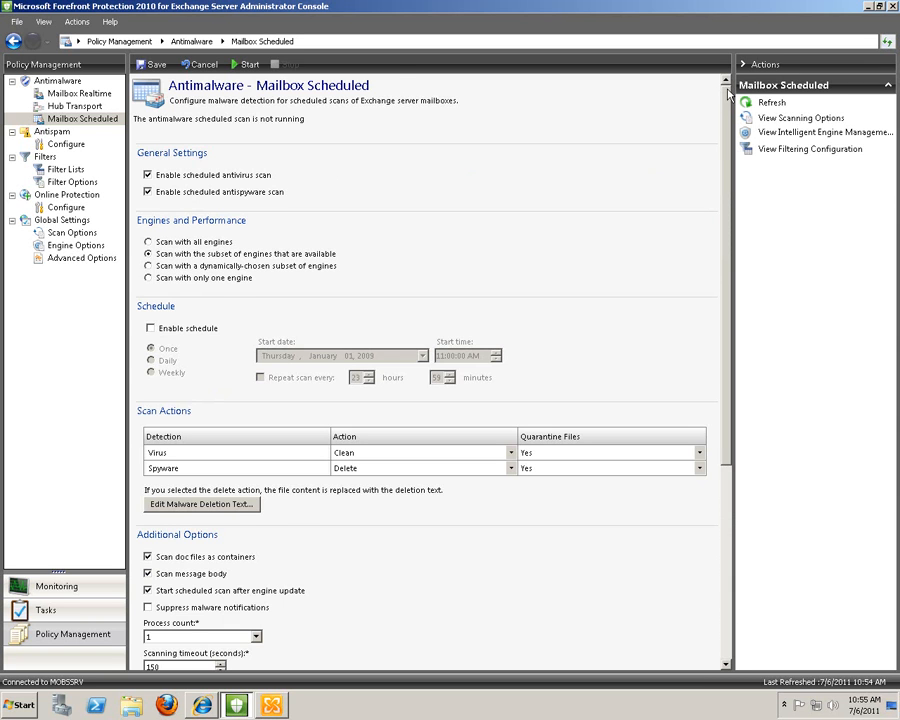
pyautogui.scroll(-3, 729, 373)
pyautogui.scroll(3, 512, 124)
pyautogui.click(148, 63)
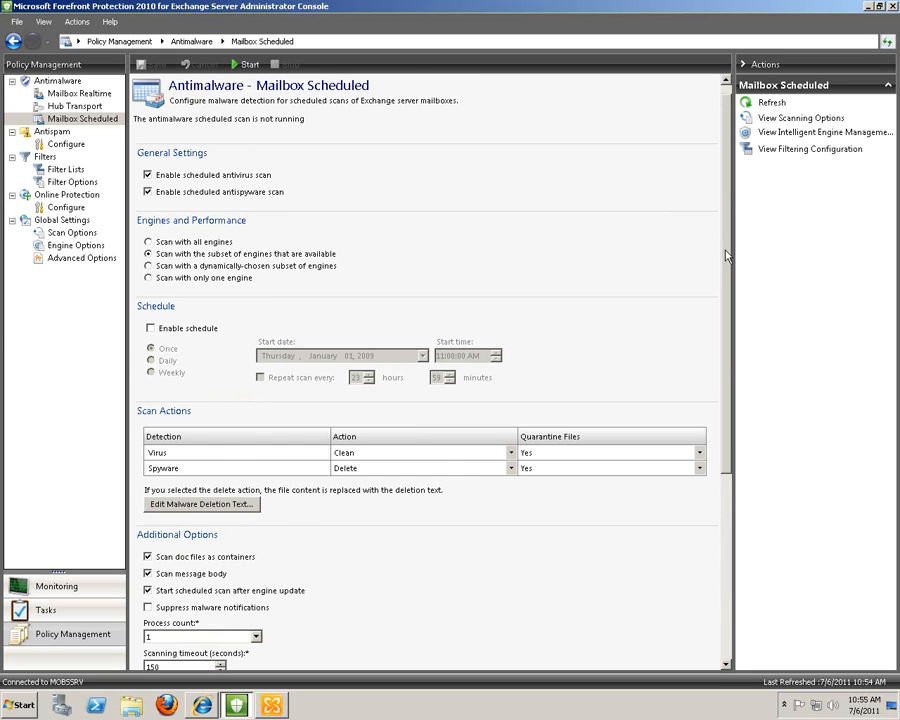
# - Review the saved Mailbox Scheduled options and open the antispam configuration page
pyautogui.scroll(-5, 630, 442)
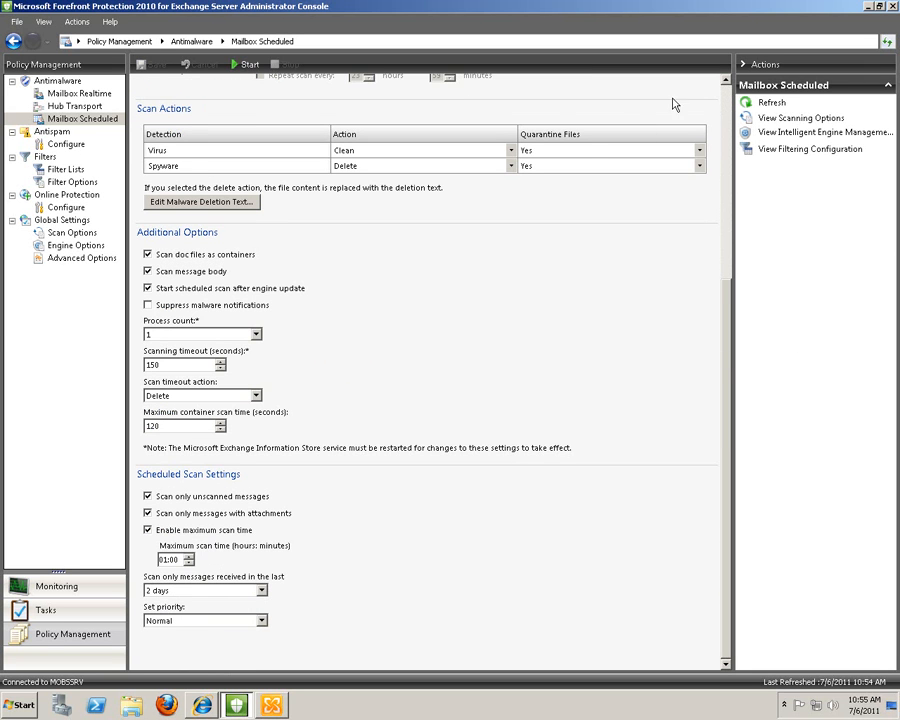
pyautogui.click(726, 88)
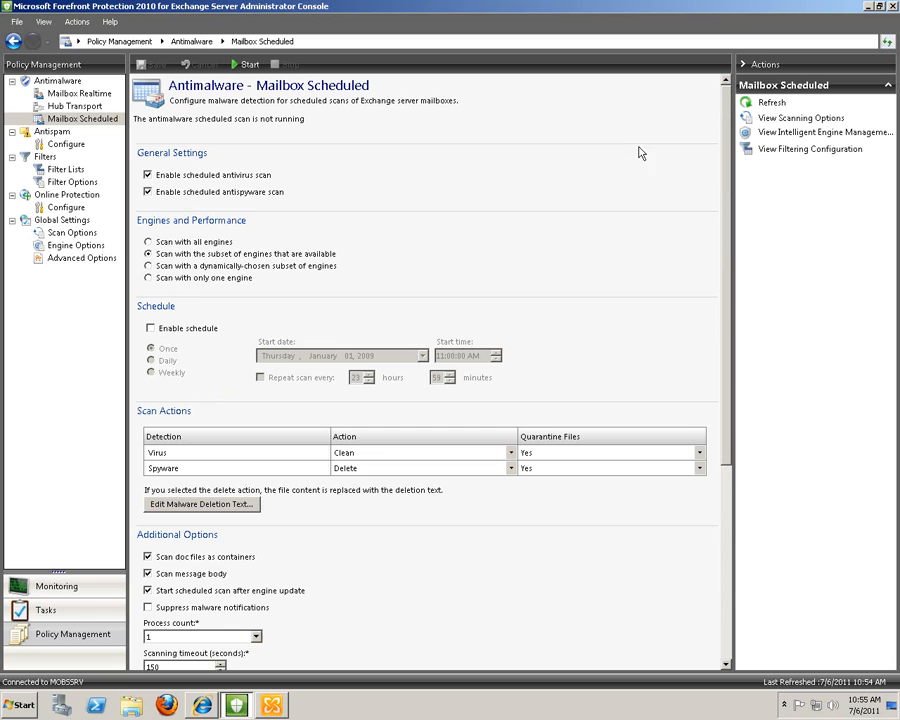
pyautogui.click(62, 143)
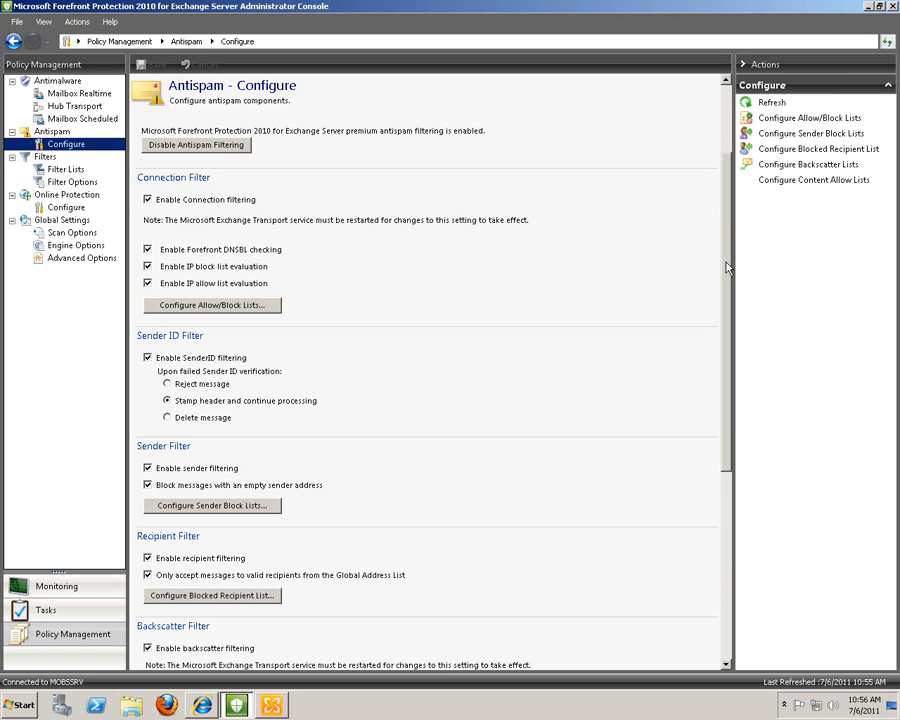
# - View the connection filter's IP allow list and its text file import option, and close the lists without changes
pyautogui.click(203, 308)
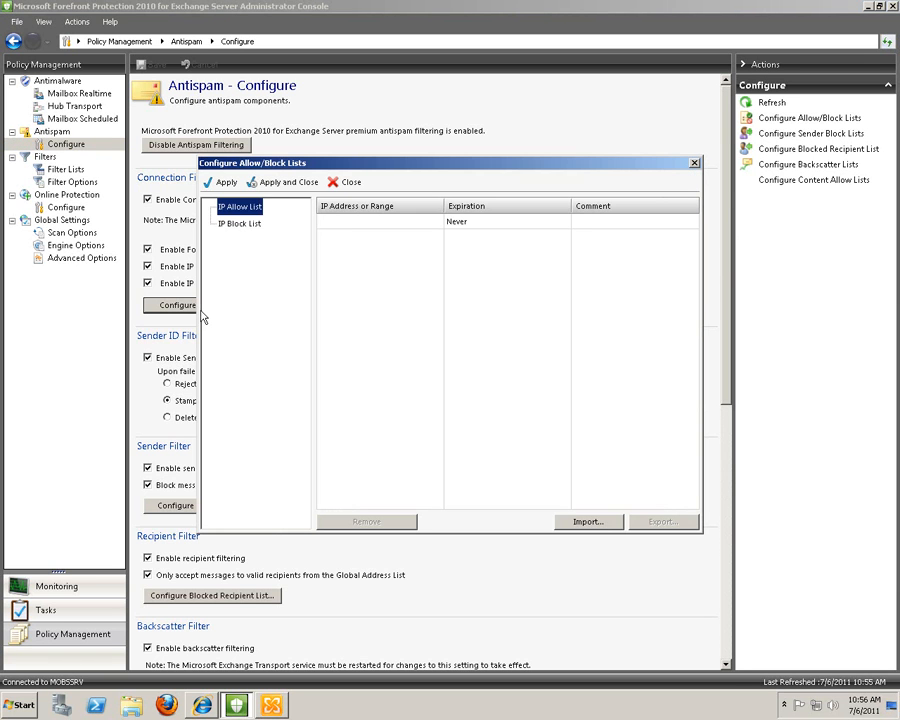
pyautogui.click(593, 523)
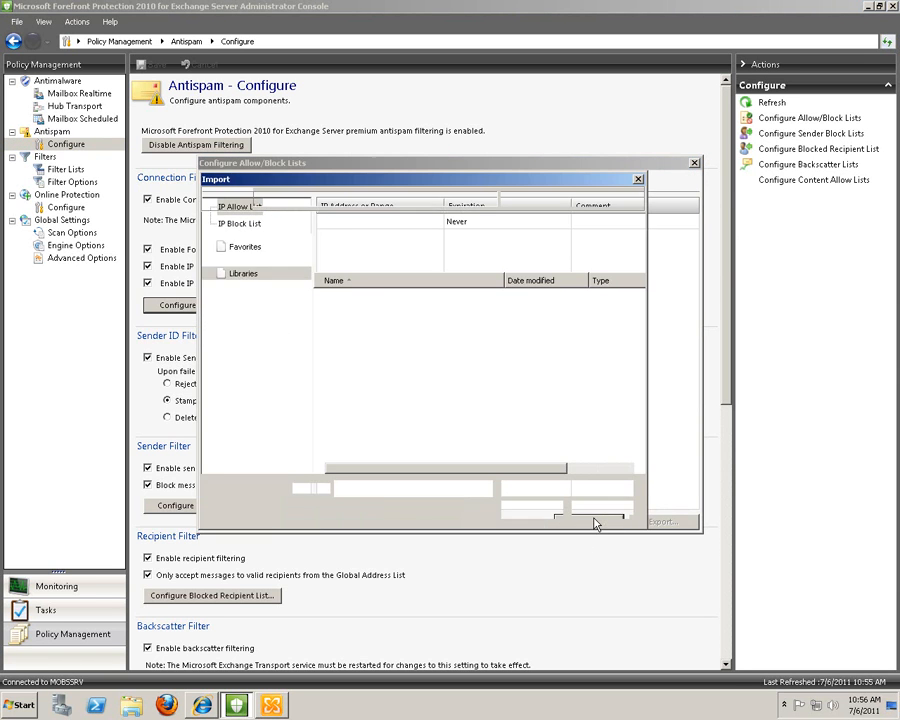
pyautogui.click(617, 490)
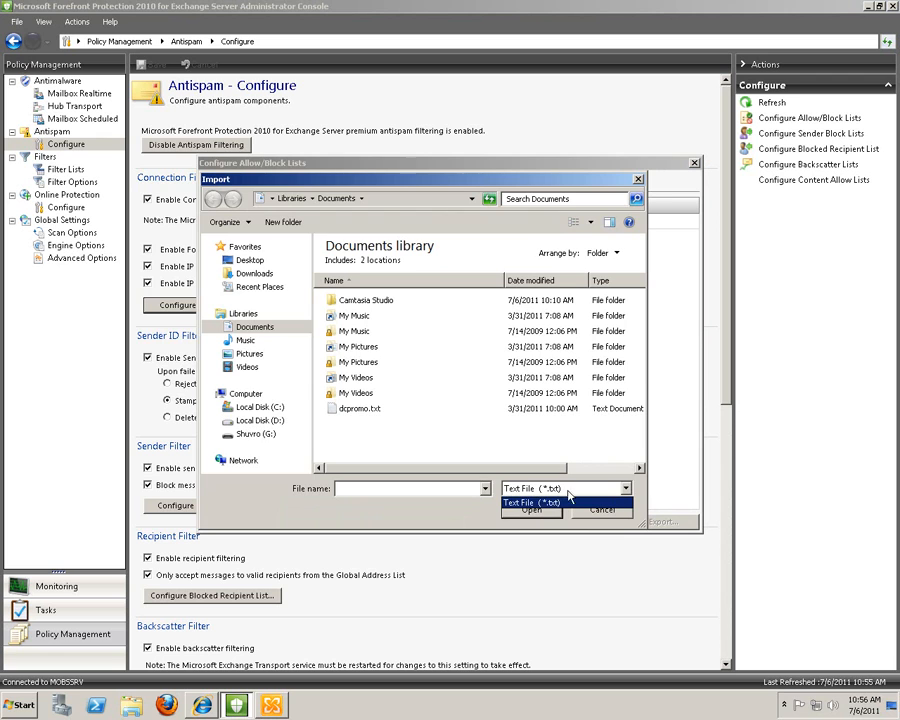
pyautogui.click(617, 515)
pyautogui.click(617, 515)
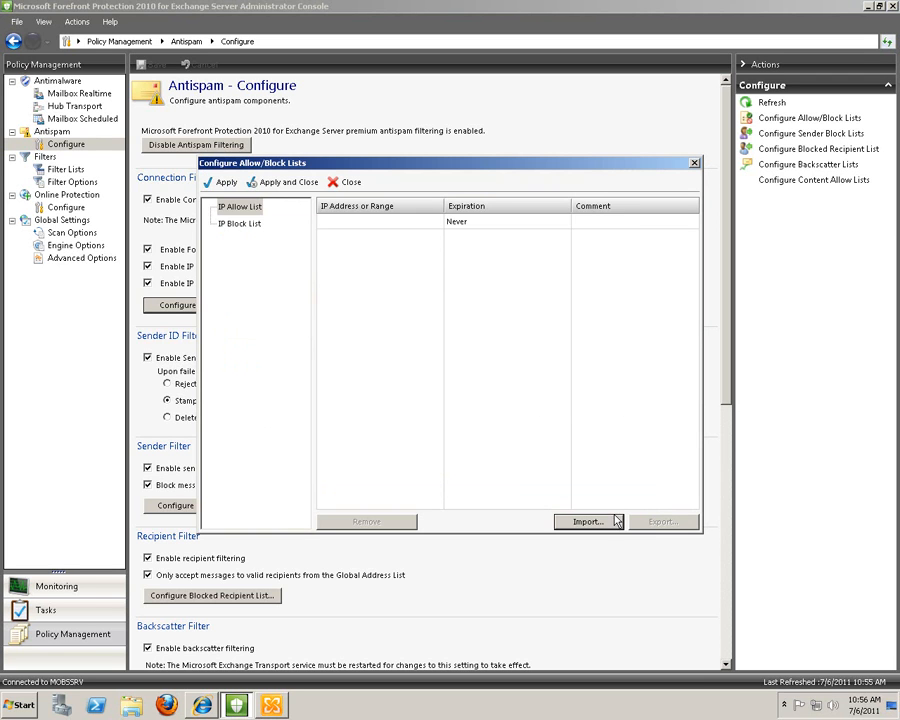
pyautogui.click(598, 405)
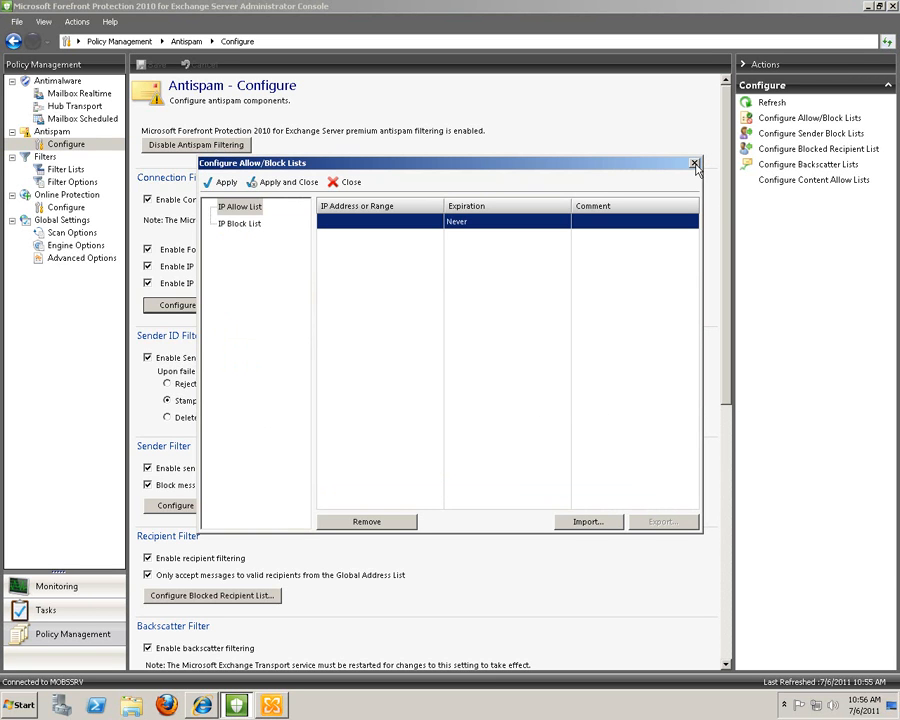
pyautogui.click(694, 164)
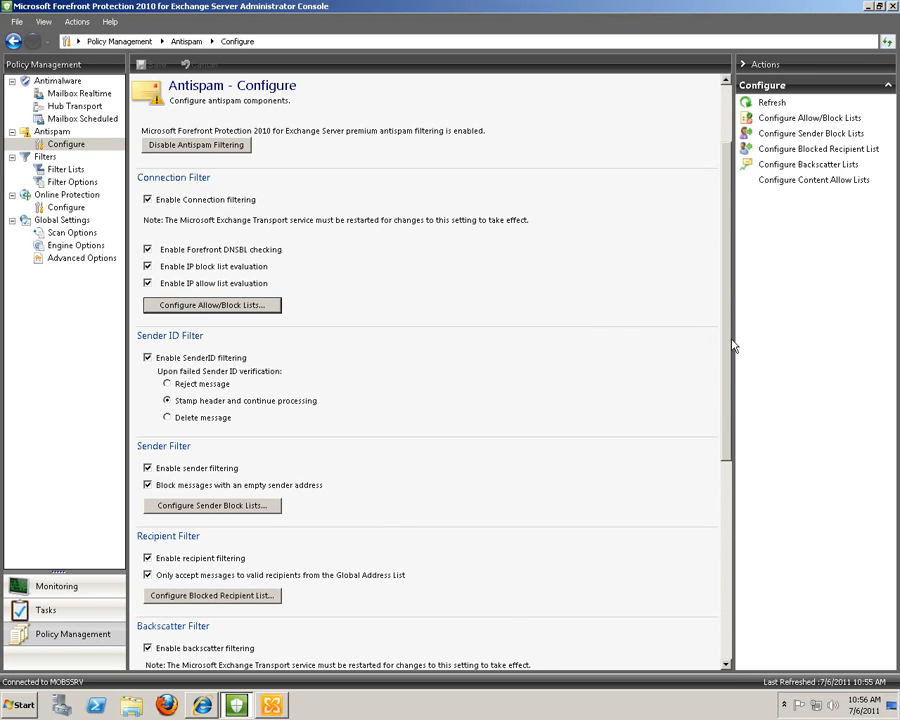
# - View the blocked senders list, close it unchanged, and review the recipient, backscatter and content filter settings
pyautogui.scroll(-3, 728, 360)
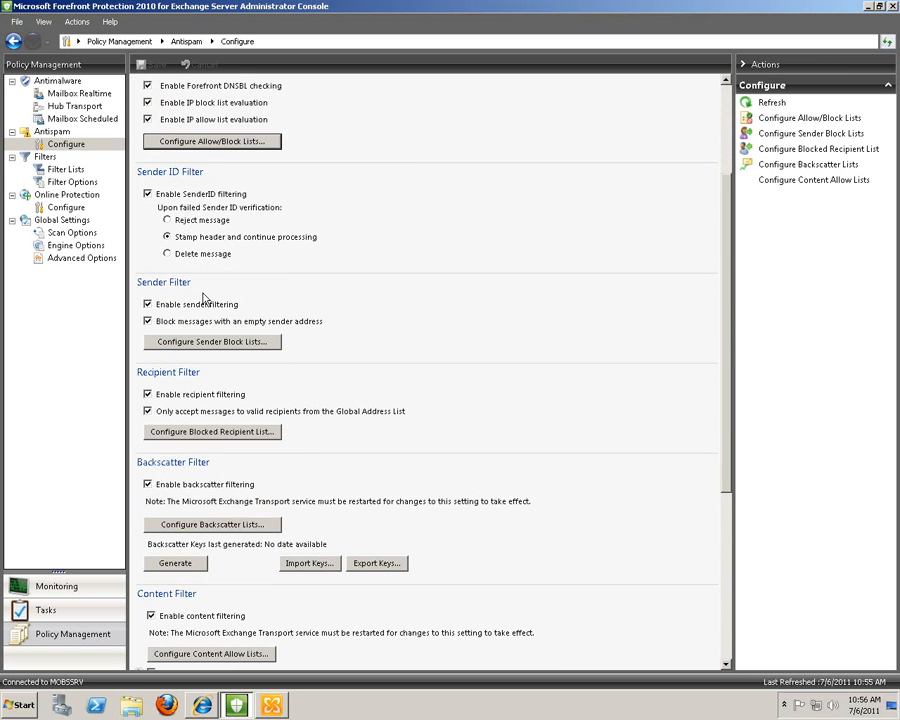
pyautogui.click(250, 344)
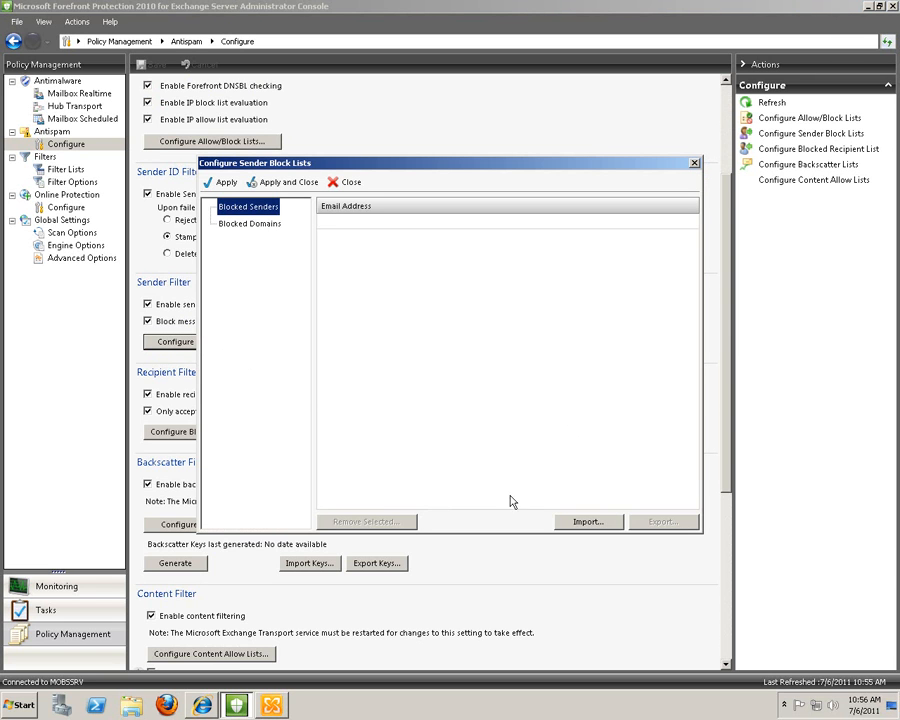
pyautogui.click(694, 163)
pyautogui.scroll(-3, 729, 272)
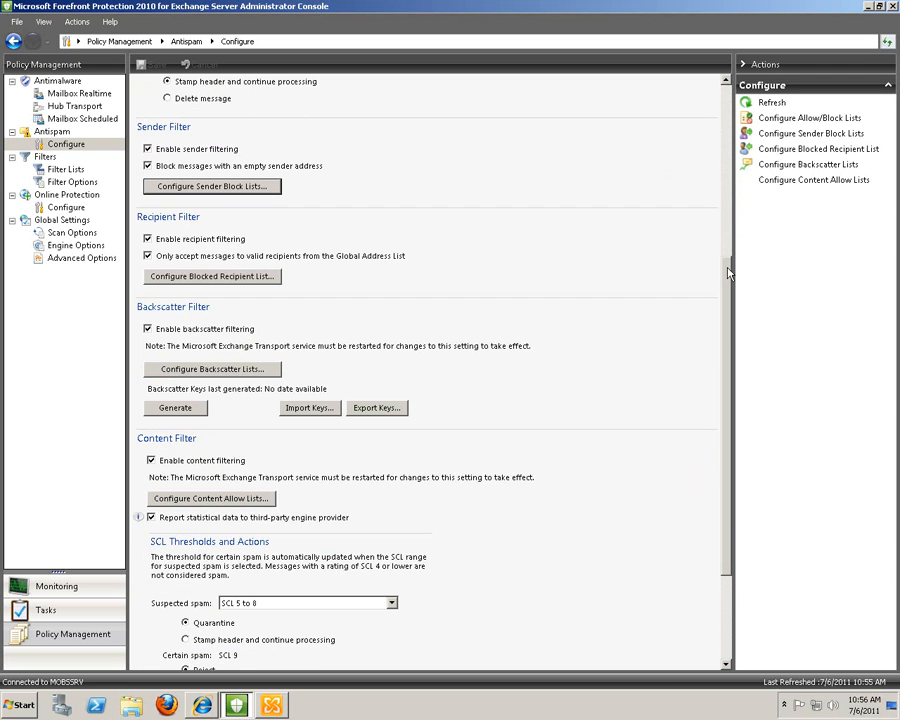
pyautogui.moveTo(729, 272)
pyautogui.mouseDown()
pyautogui.moveTo(727, 201)
pyautogui.moveTo(727, 266)
pyautogui.mouseUp()
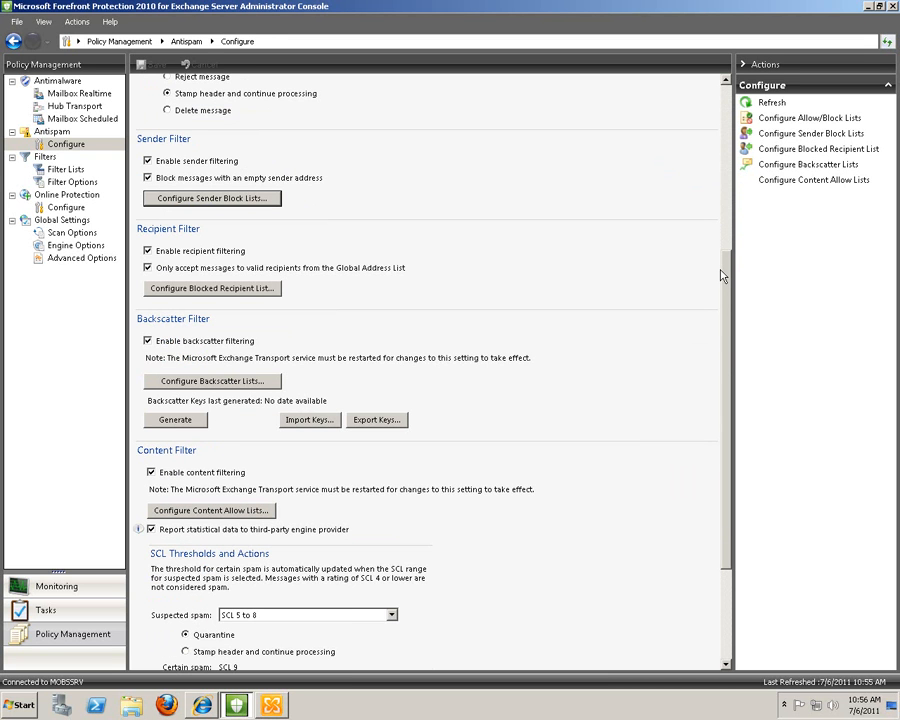
pyautogui.moveTo(727, 287); pyautogui.dragTo(727, 353)
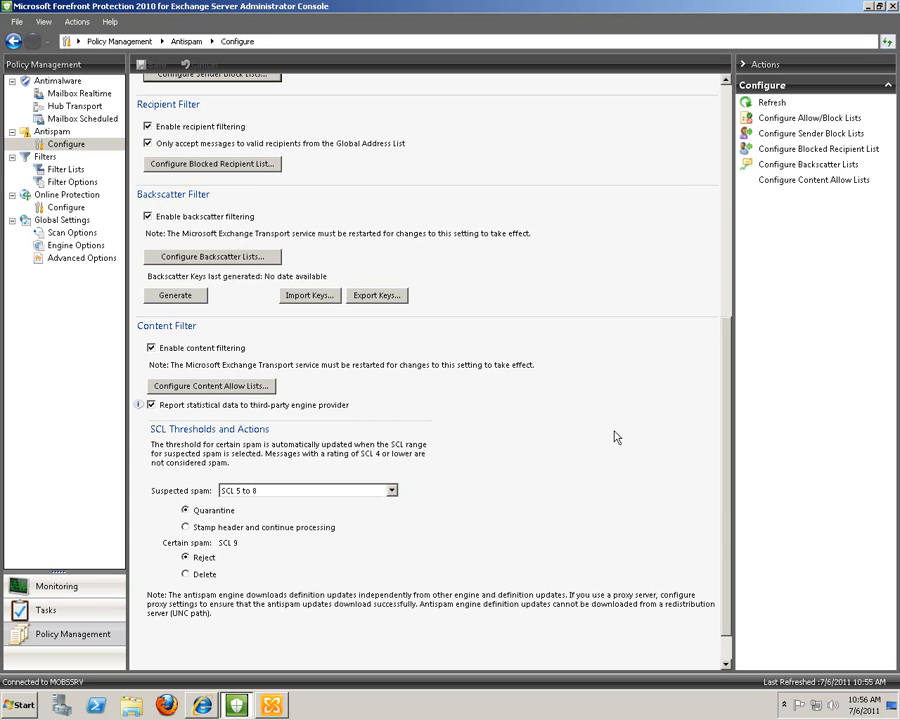
# - View the content filter's allowed recipients, senders and sender domains, check the import option, and close the lists without changes
pyautogui.click(234, 387)
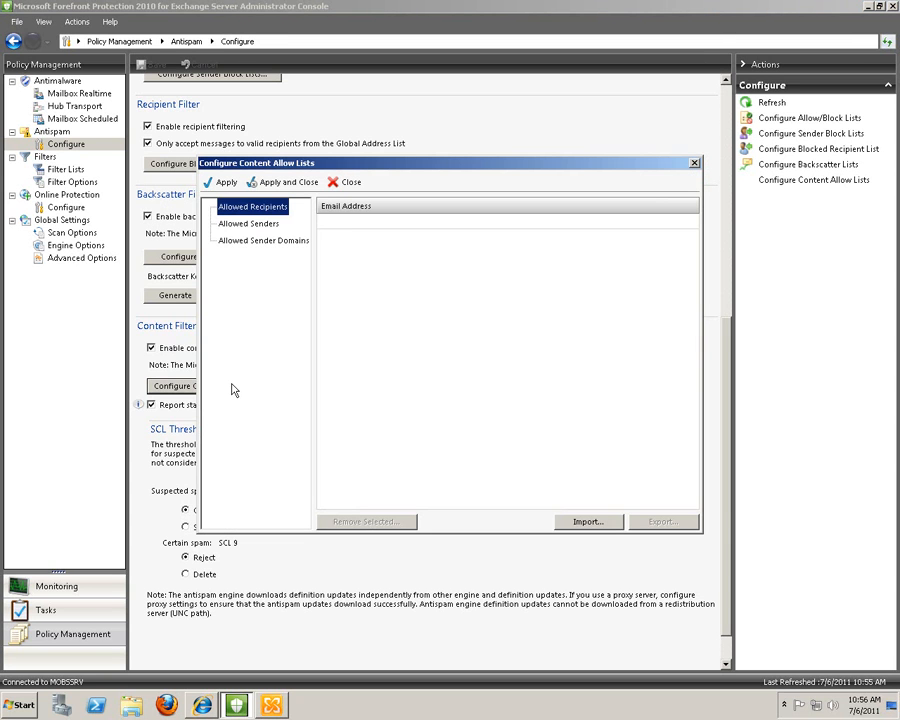
pyautogui.click(248, 224)
pyautogui.click(268, 241)
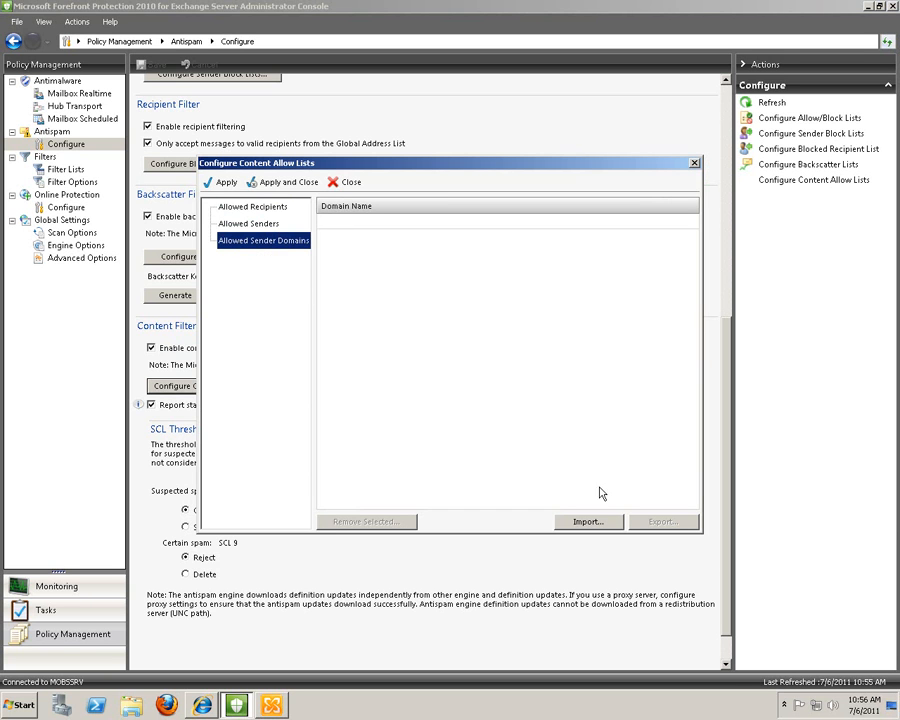
pyautogui.click(590, 521)
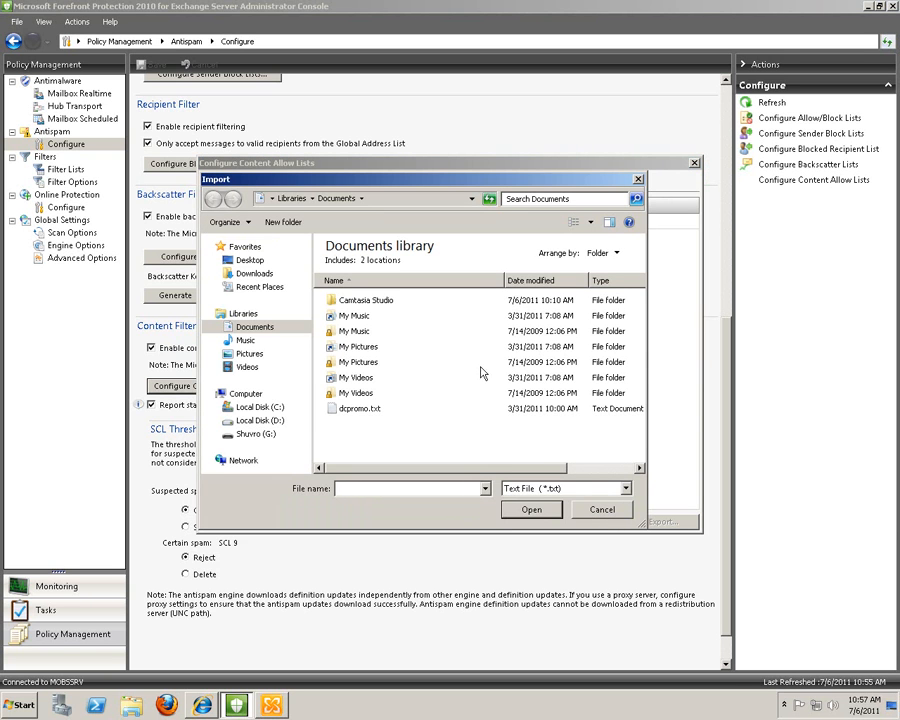
pyautogui.click(601, 511)
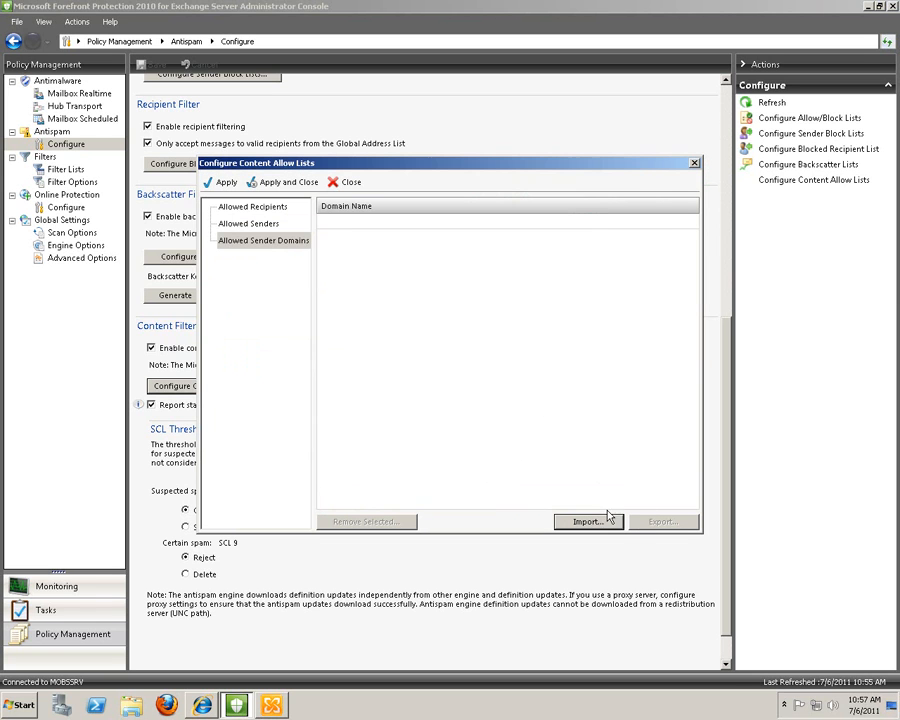
pyautogui.click(694, 164)
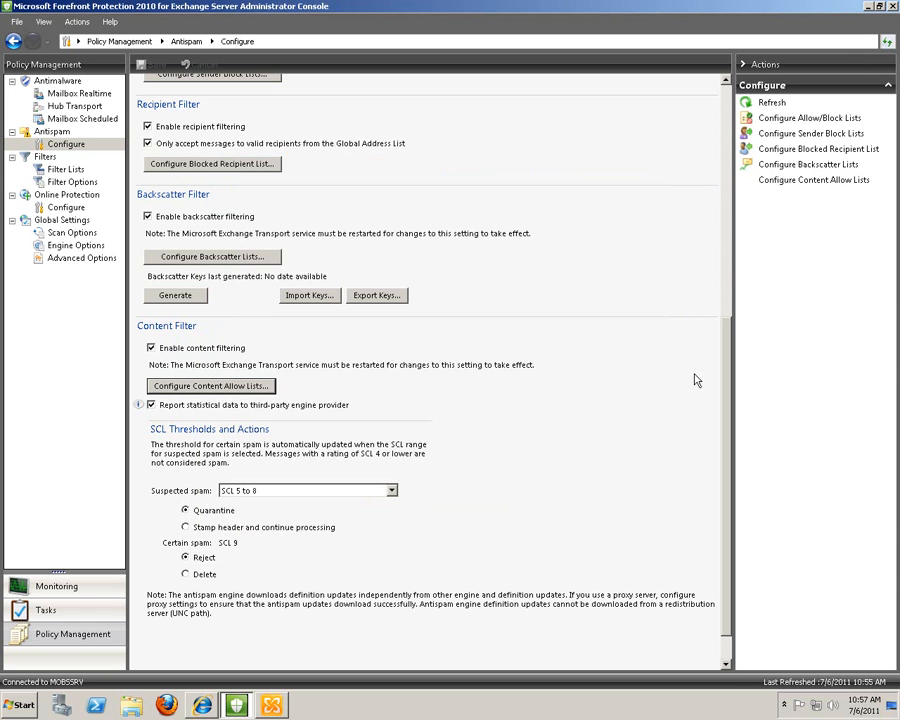
# - Keep suspected spam at SCL 5 to 8, set the certain spam action to Delete, and save the antispam configuration
pyautogui.scroll(-1, 713, 500)
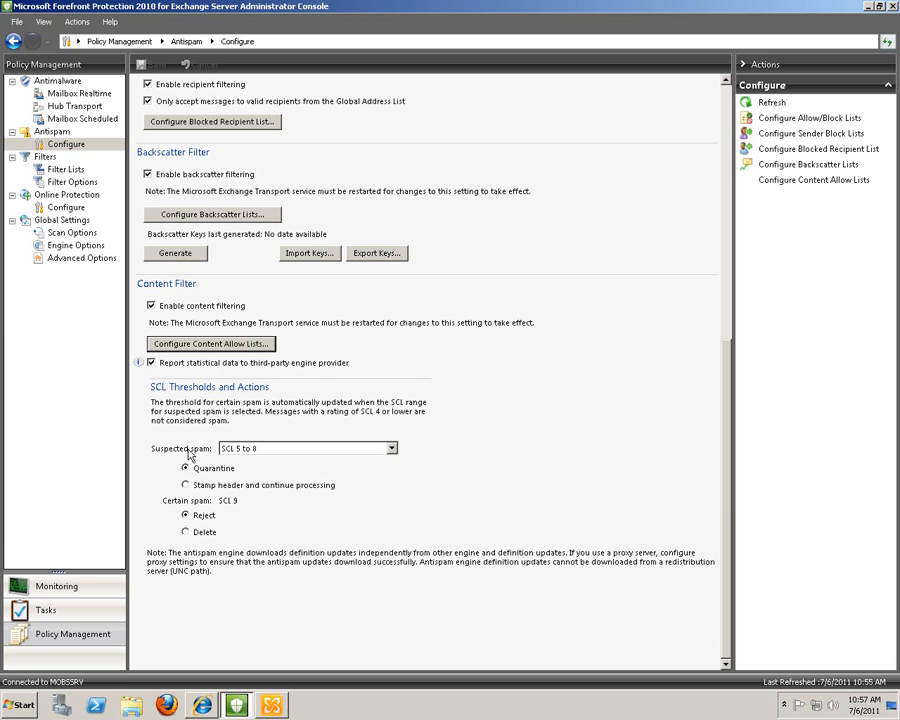
pyautogui.click(391, 448)
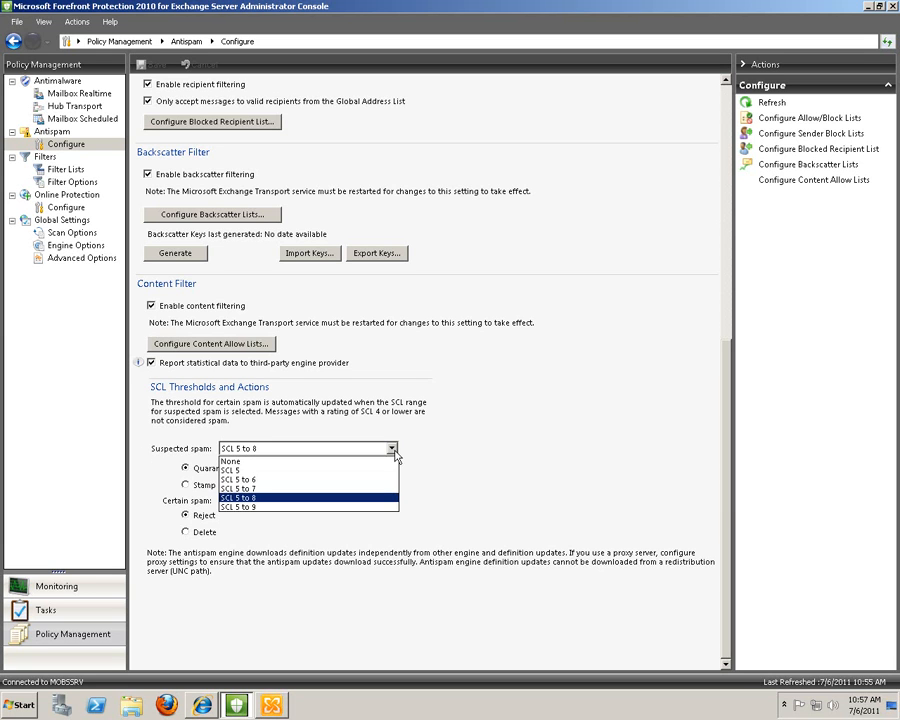
pyautogui.click(369, 498)
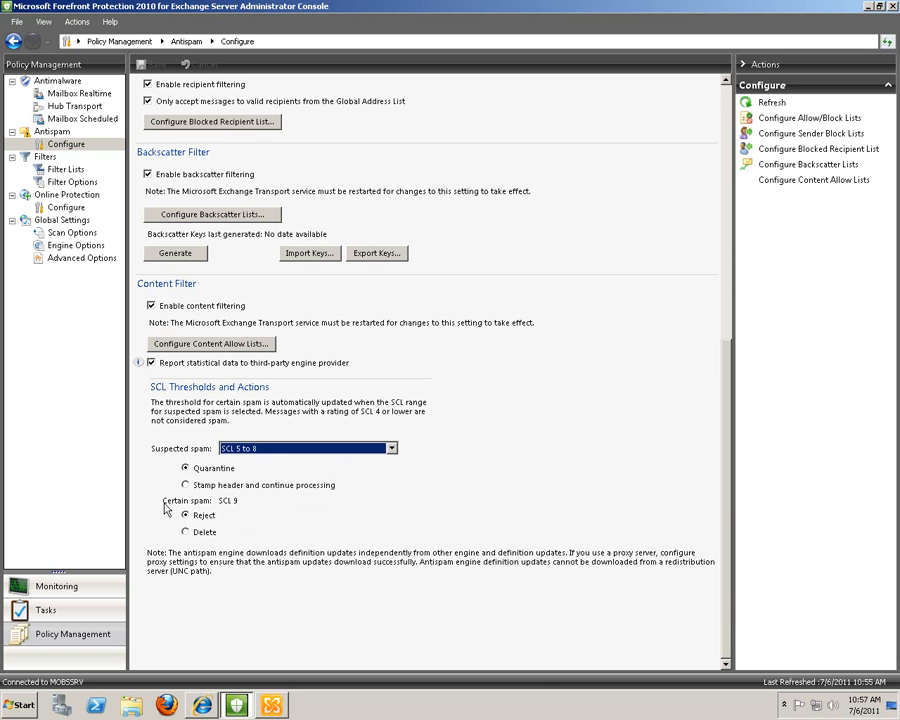
pyautogui.click(185, 532)
pyautogui.click(185, 532)
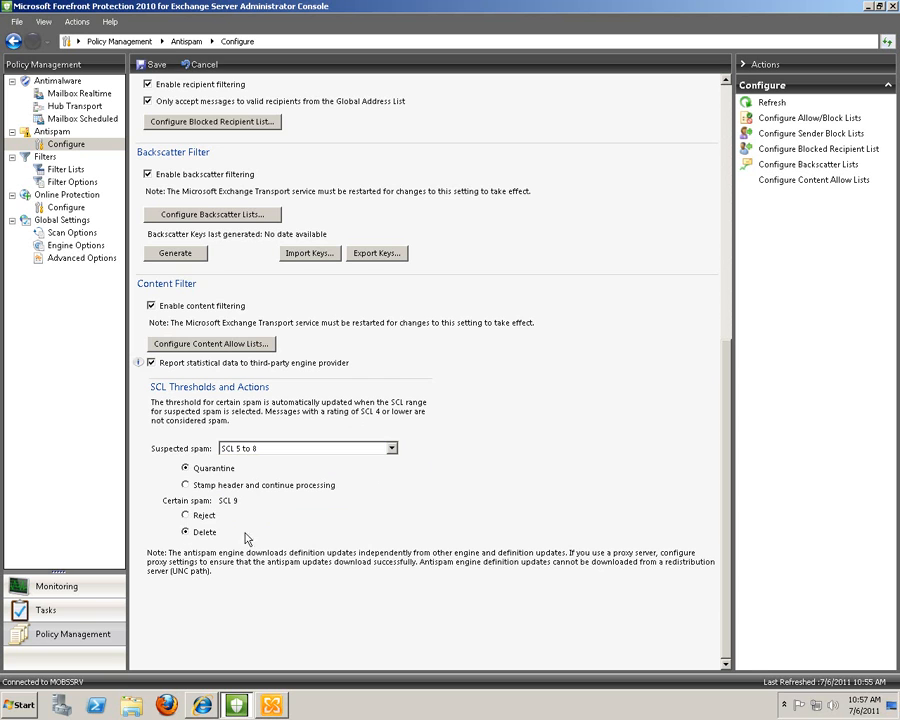
pyautogui.scroll(10, 733, 521)
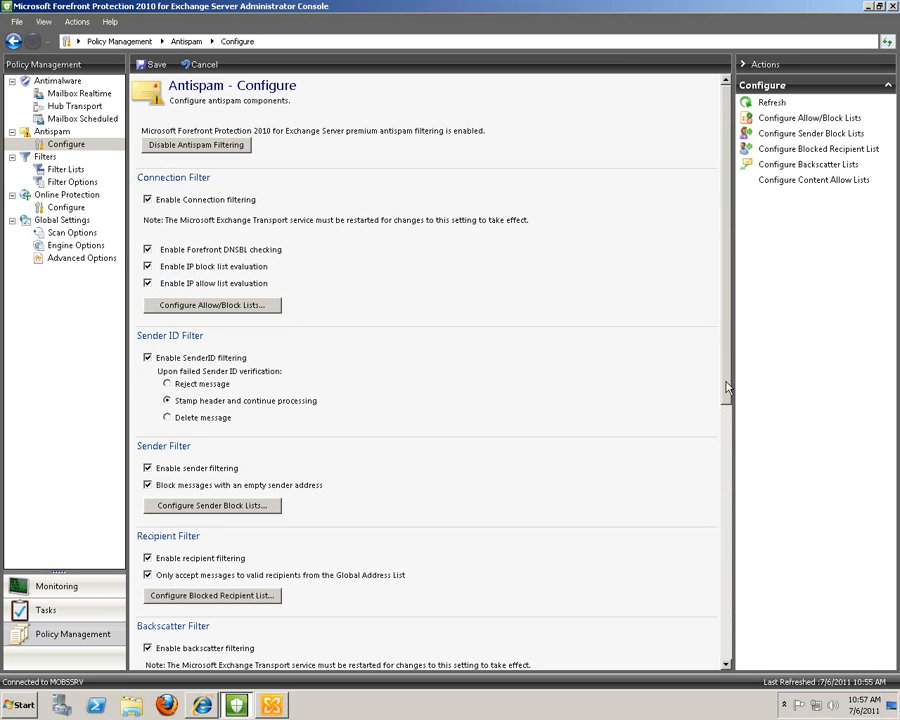
pyautogui.click(155, 66)
# - Start a new File filter list that filters files of specific types AND with specific name patterns
pyautogui.click(63, 170)
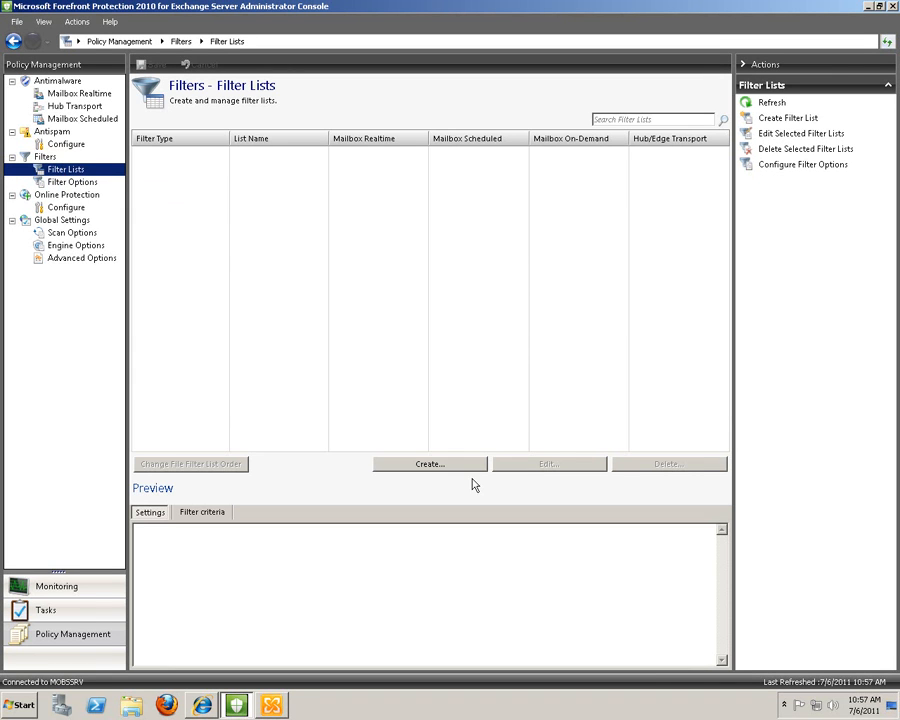
pyautogui.click(436, 465)
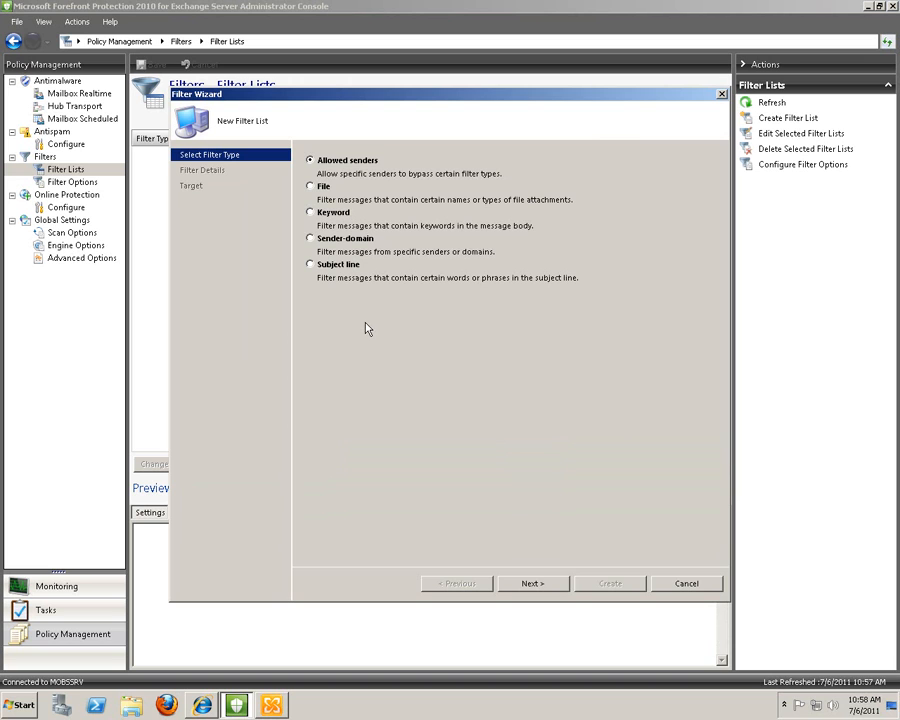
pyautogui.click(310, 186)
pyautogui.click(538, 584)
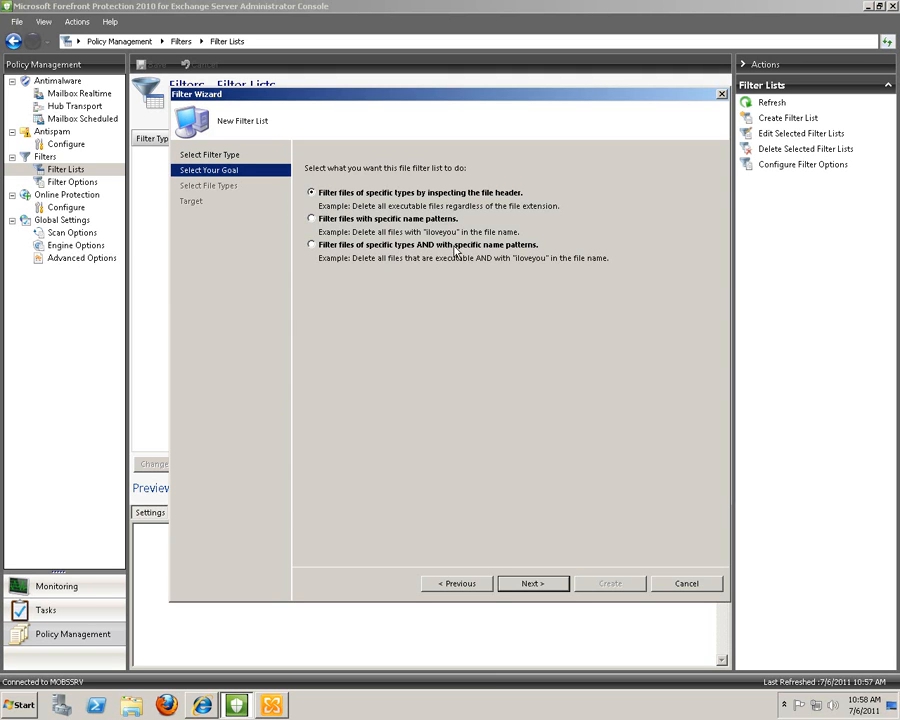
pyautogui.click(311, 244)
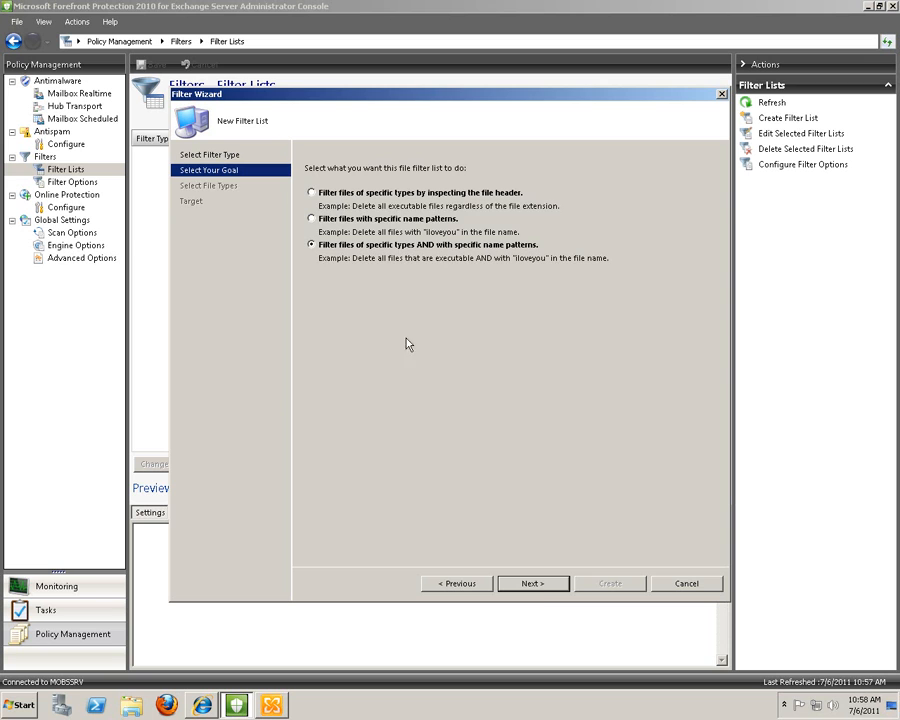
pyautogui.click(533, 583)
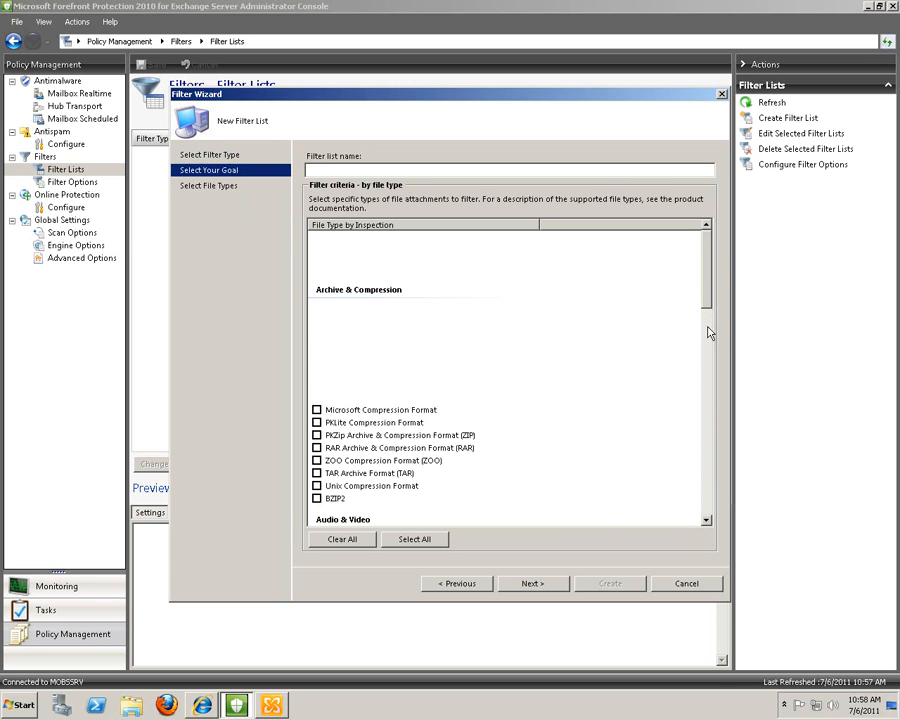
# - Include Microsoft Windows Executable and Self-Extracting Executable in the file filter's types
pyautogui.scroll(-7, 706, 230)
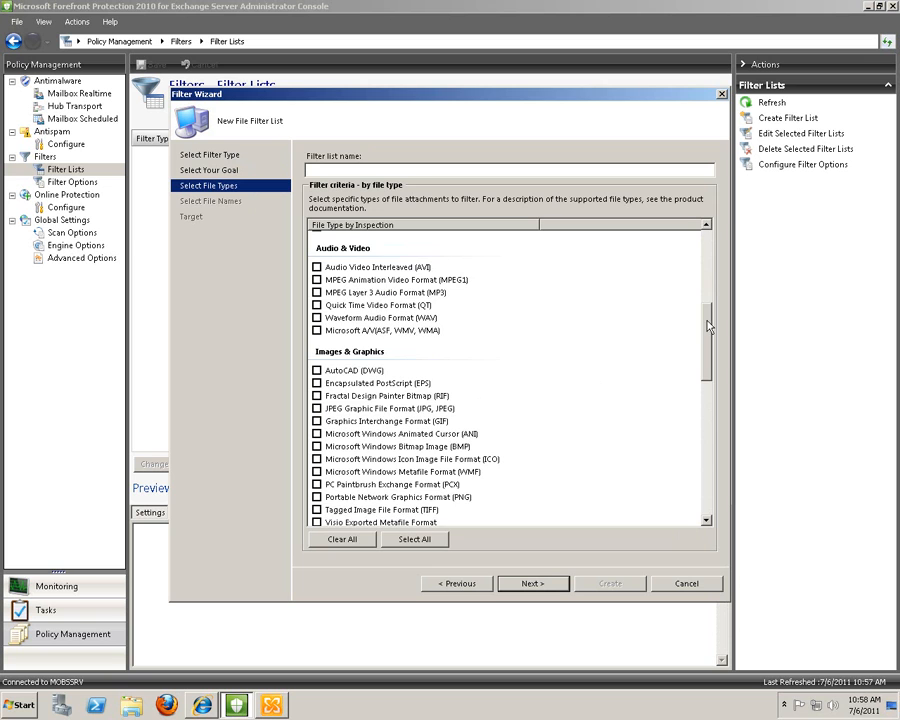
pyautogui.moveTo(708, 325); pyautogui.dragTo(707, 232)
pyautogui.click(316, 269)
pyautogui.click(317, 256)
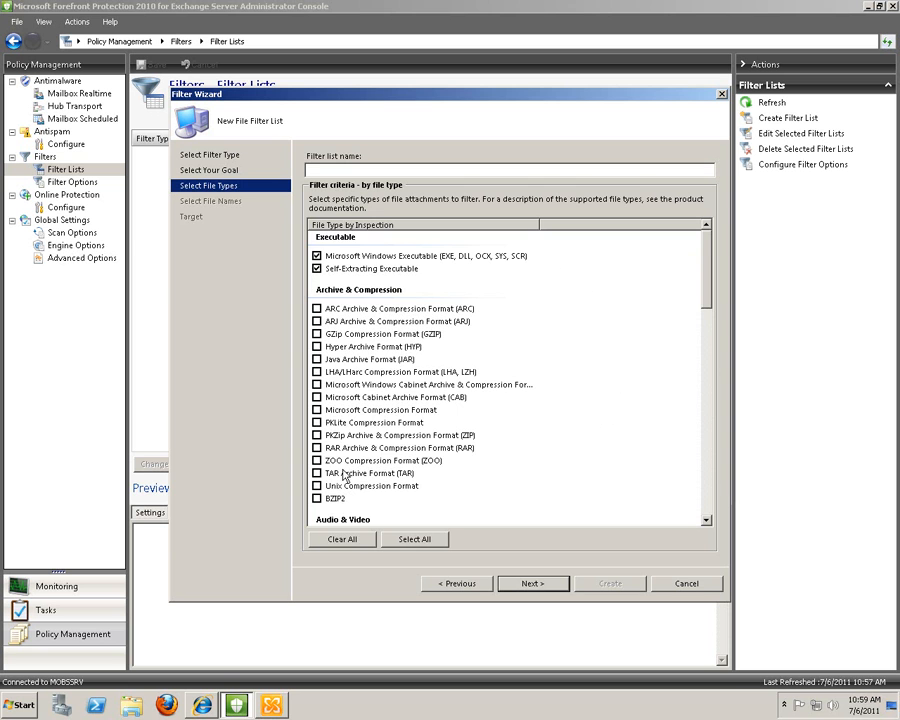
# - Include the MPEG1, MP3, Quick Time, WAV and Microsoft A/V (ASF, WMV, WMA) formats in the file filter
pyautogui.moveTo(705, 268); pyautogui.dragTo(706, 330)
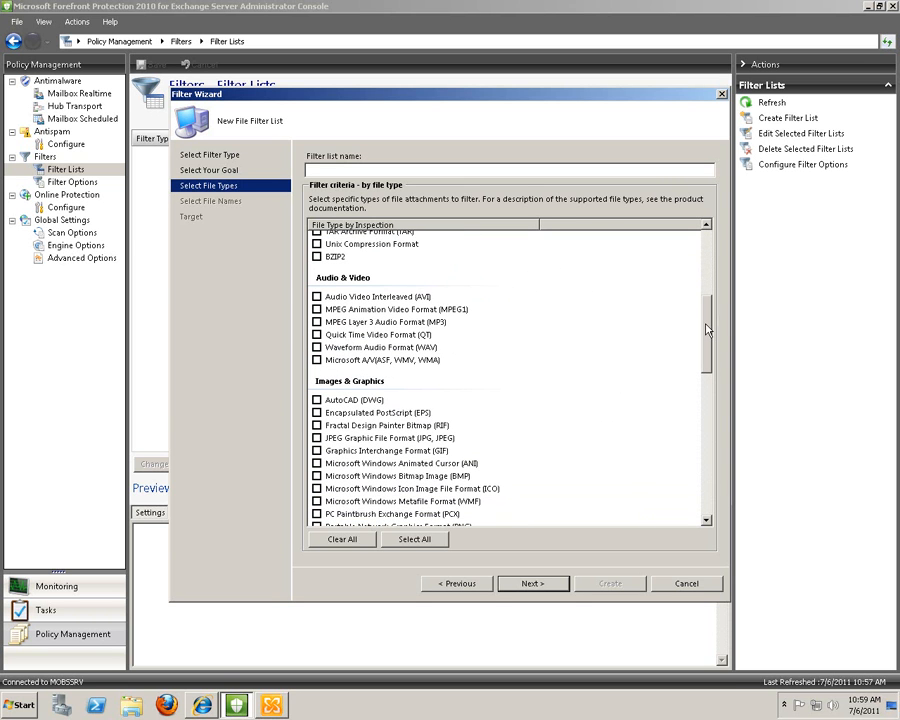
pyautogui.click(317, 322)
pyautogui.click(317, 310)
pyautogui.click(317, 335)
pyautogui.click(317, 347)
pyautogui.click(317, 360)
# - Include Tagged Image File Format (TIFF) from the Images & Graphics types in the file filter
pyautogui.moveTo(707, 335); pyautogui.dragTo(708, 360)
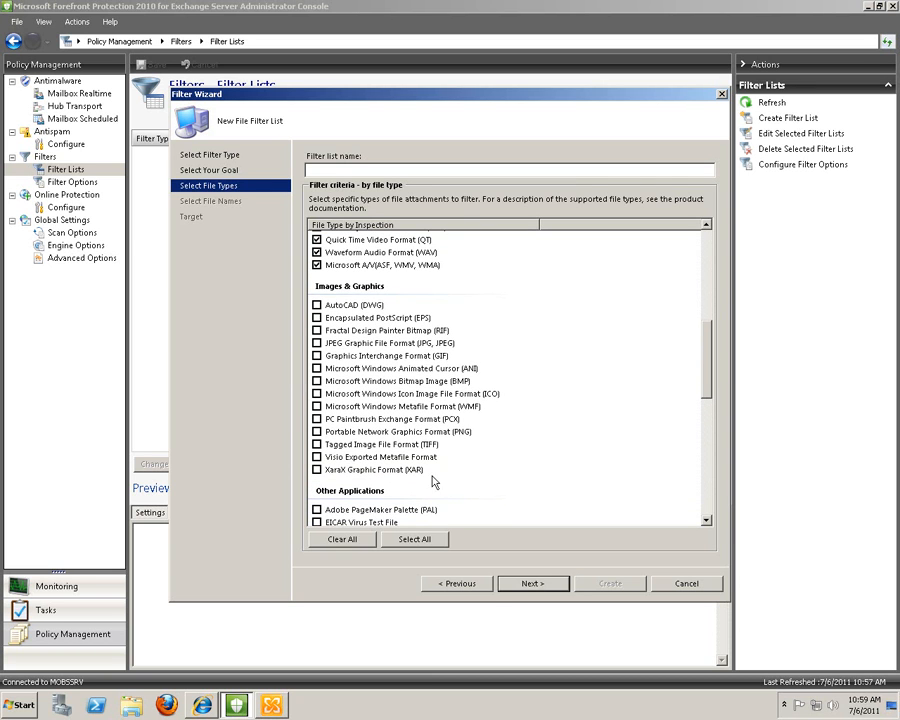
pyautogui.scroll(-2, 707, 380)
pyautogui.scroll(1, 708, 375)
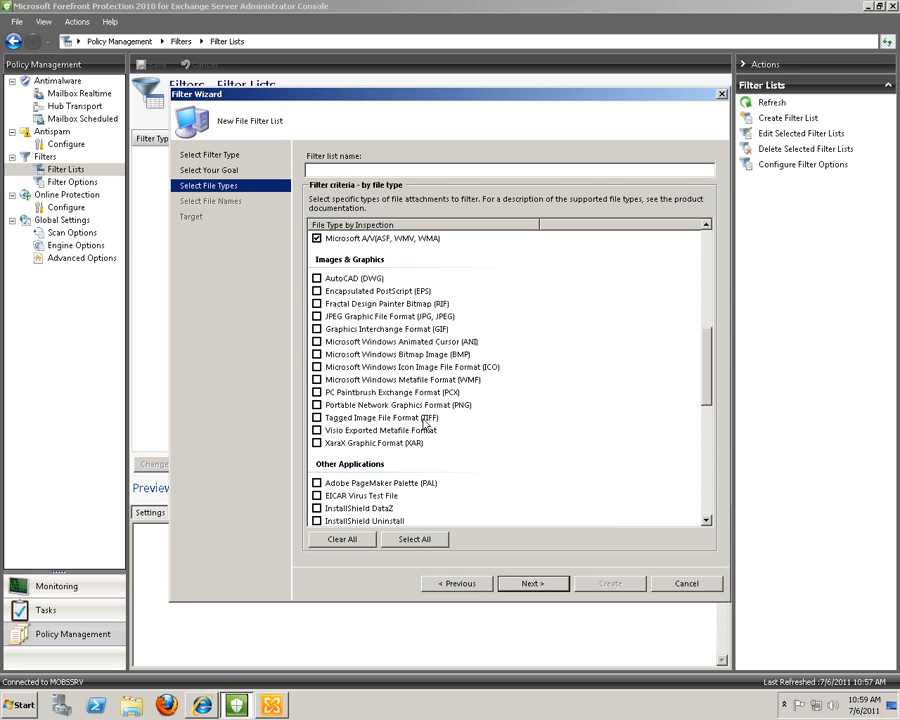
pyautogui.click(317, 418)
# - Review the Other Applications, Microsoft Office, Fonts and Microsoft Windows file types available for the filter
pyautogui.scroll(-5, 657, 362)
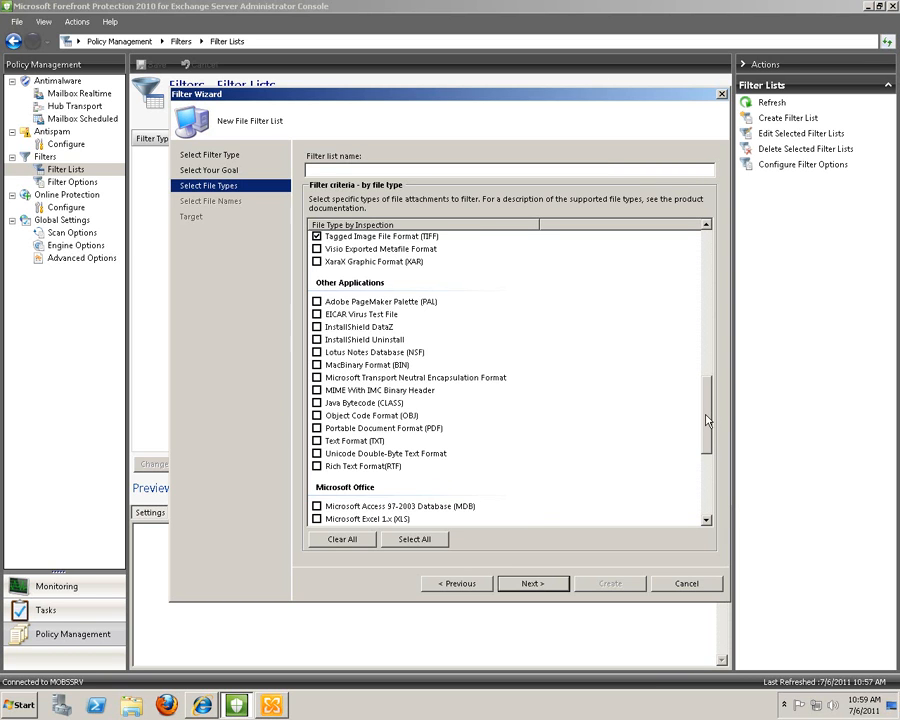
pyautogui.scroll(-2, 707, 420)
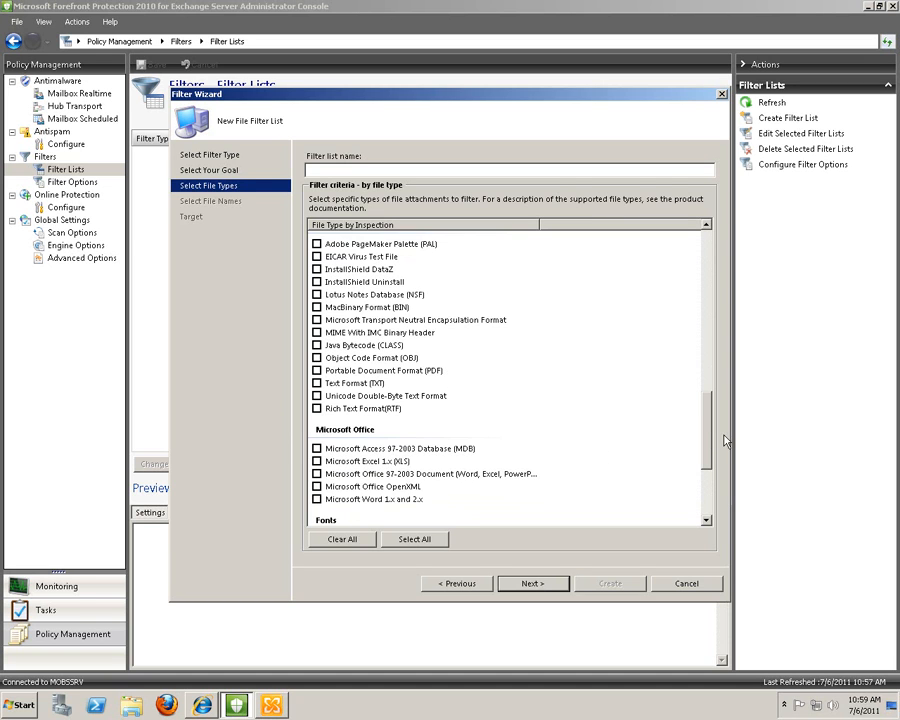
pyautogui.scroll(-1, 505, 302)
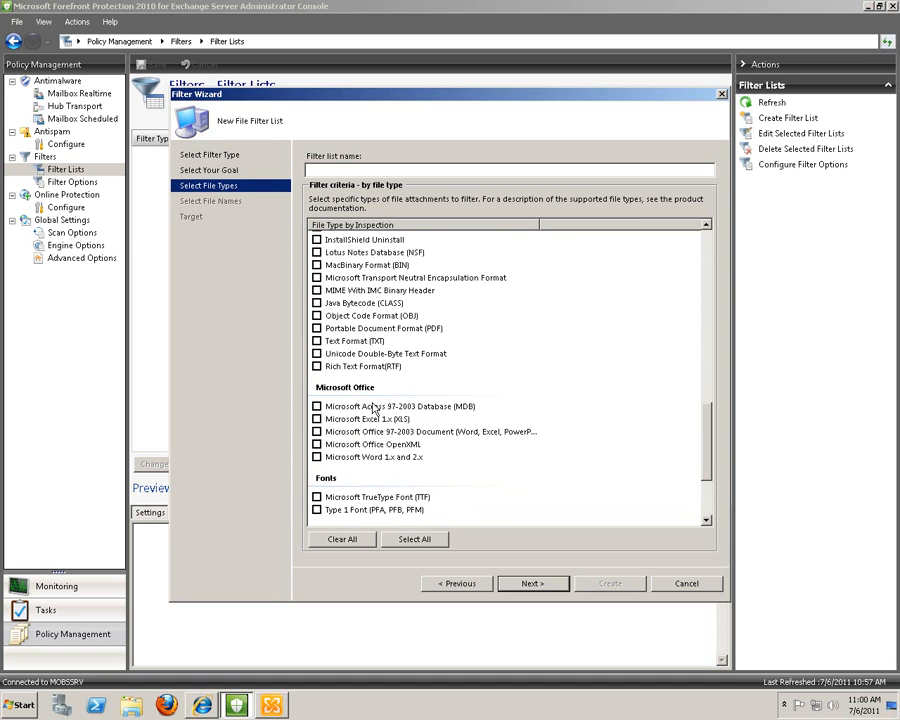
pyautogui.scroll(-3, 708, 466)
pyautogui.scroll(-1, 708, 466)
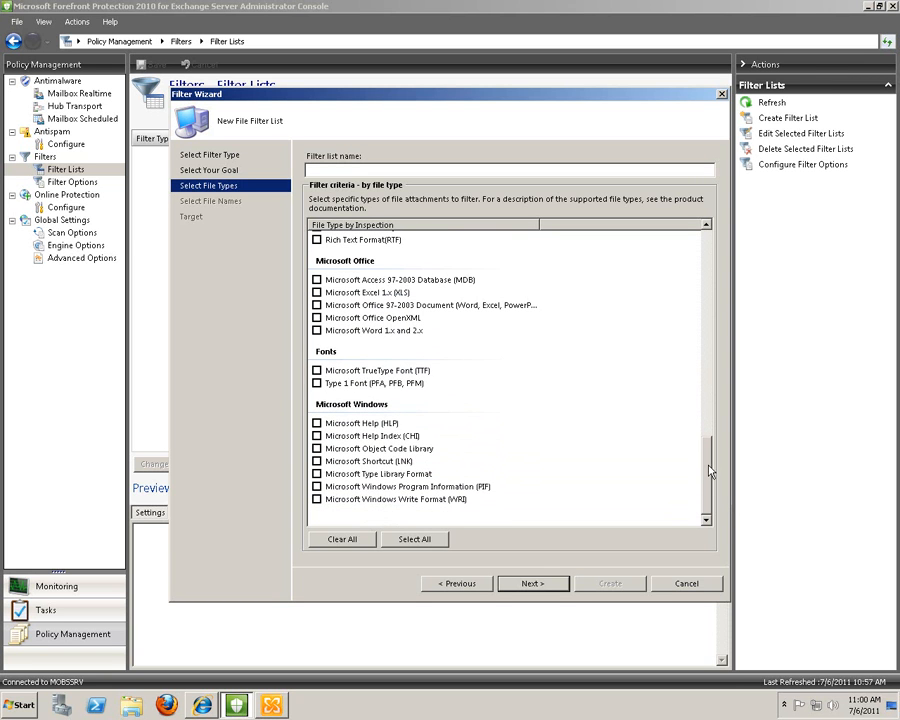
# - Include Type 1 Font, Microsoft Shortcut (LNK) and Microsoft Windows Program Information (PIF) in the file filter's types
pyautogui.click(319, 388)
pyautogui.click(328, 488)
pyautogui.click(533, 585)
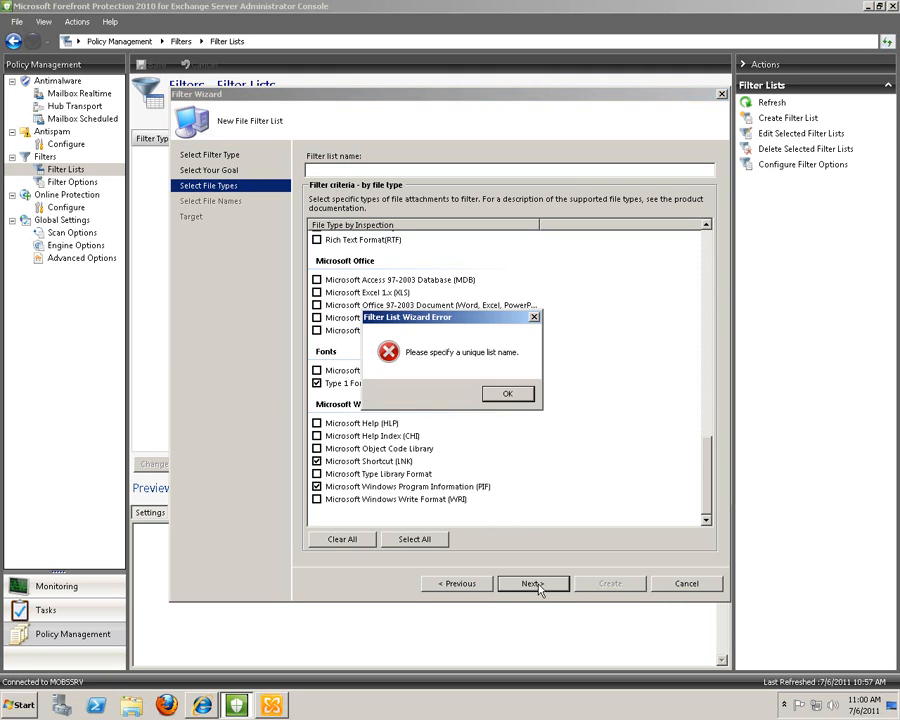
pyautogui.click(506, 394)
# - Name the filter list Delete-Executables and proceed to its target settings without adding any file names
pyautogui.click(450, 172)
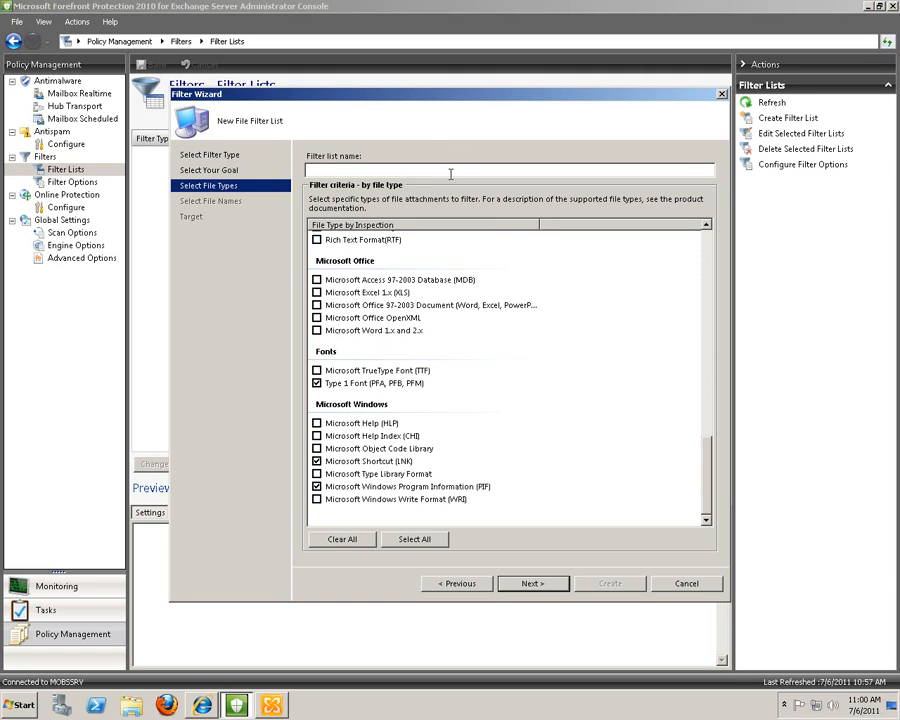
pyautogui.write('E')
pyautogui.write('elet')
pyautogui.write('e-Executables')
pyautogui.click(534, 585)
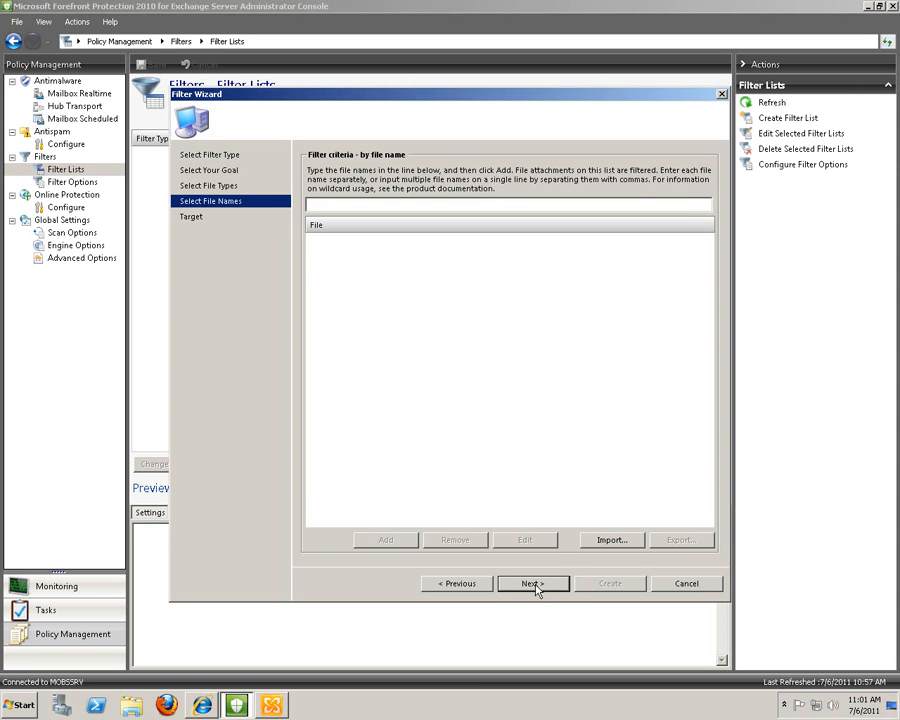
pyautogui.click(537, 588)
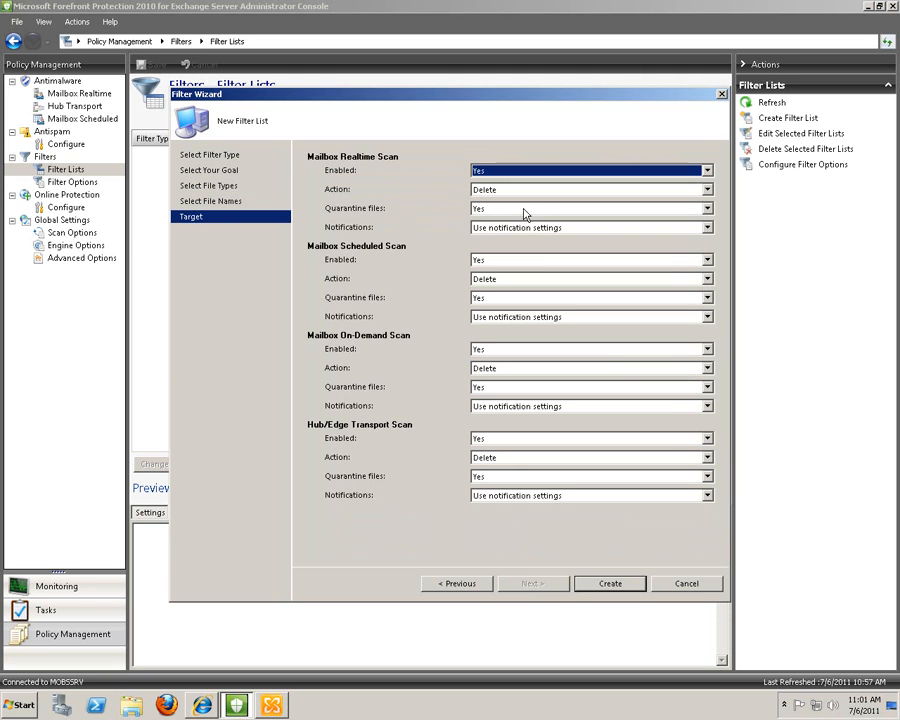
# - Set file quarantine to No for the realtime, scheduled, on-demand and Hub/Edge transport scans, and create the filter list
pyautogui.click(524, 208)
pyautogui.click(524, 231)
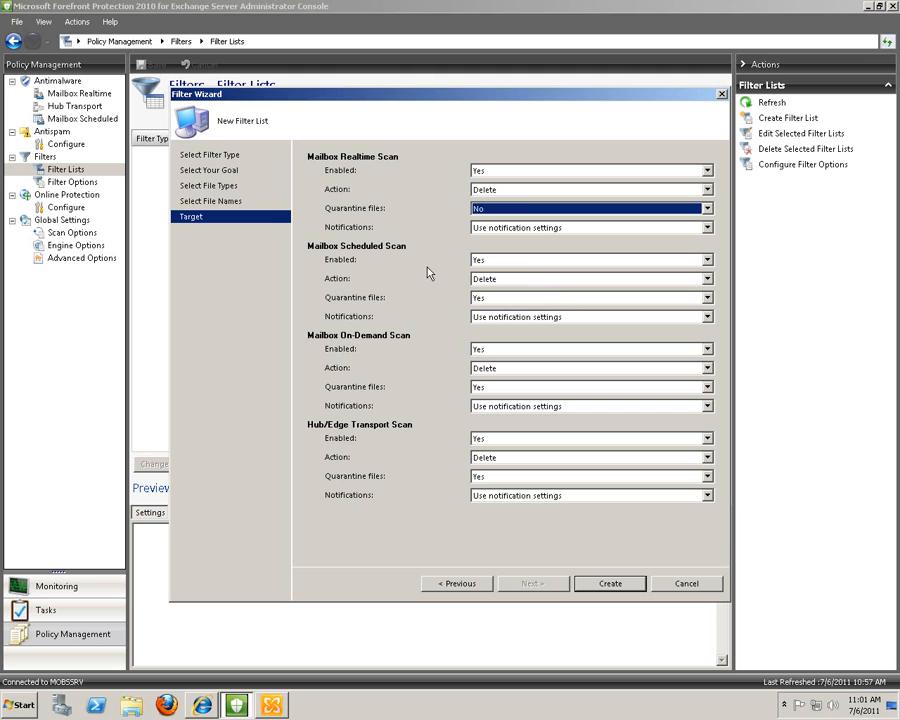
pyautogui.click(508, 298)
pyautogui.click(494, 318)
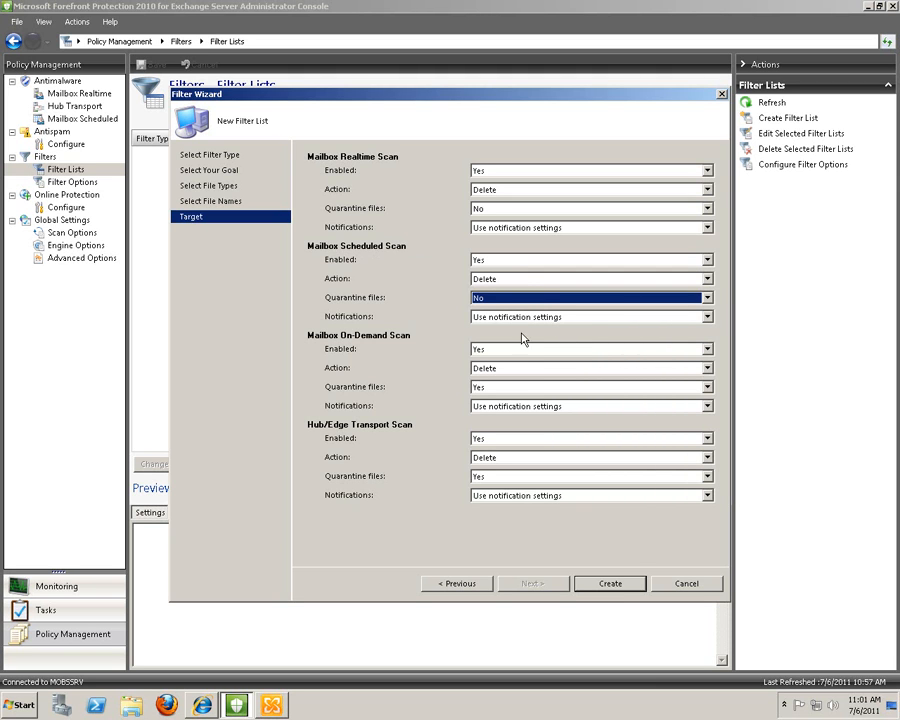
pyautogui.click(517, 388)
pyautogui.click(517, 407)
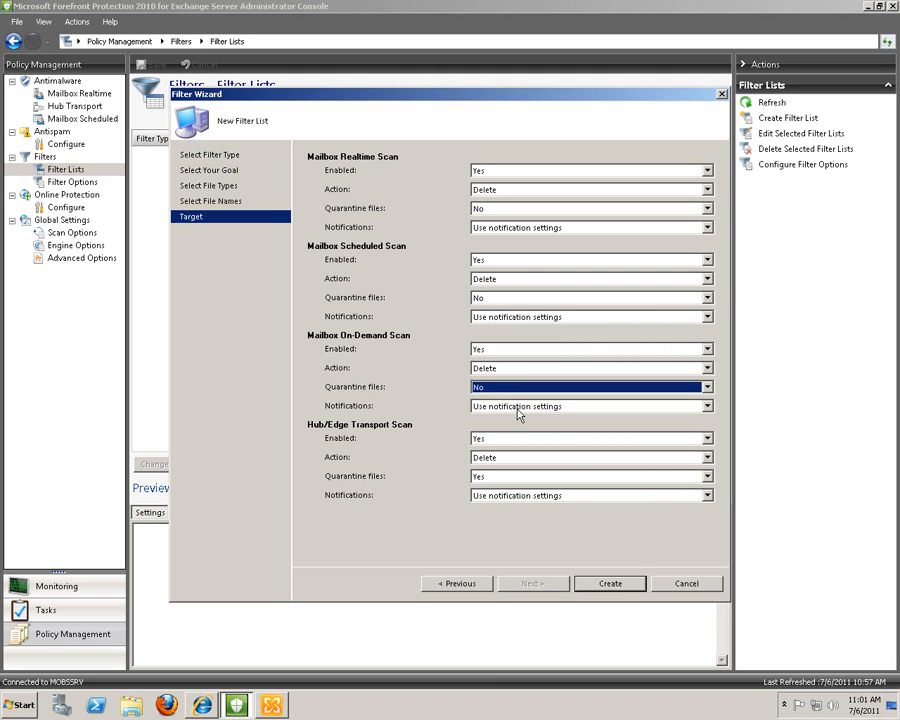
pyautogui.click(530, 477)
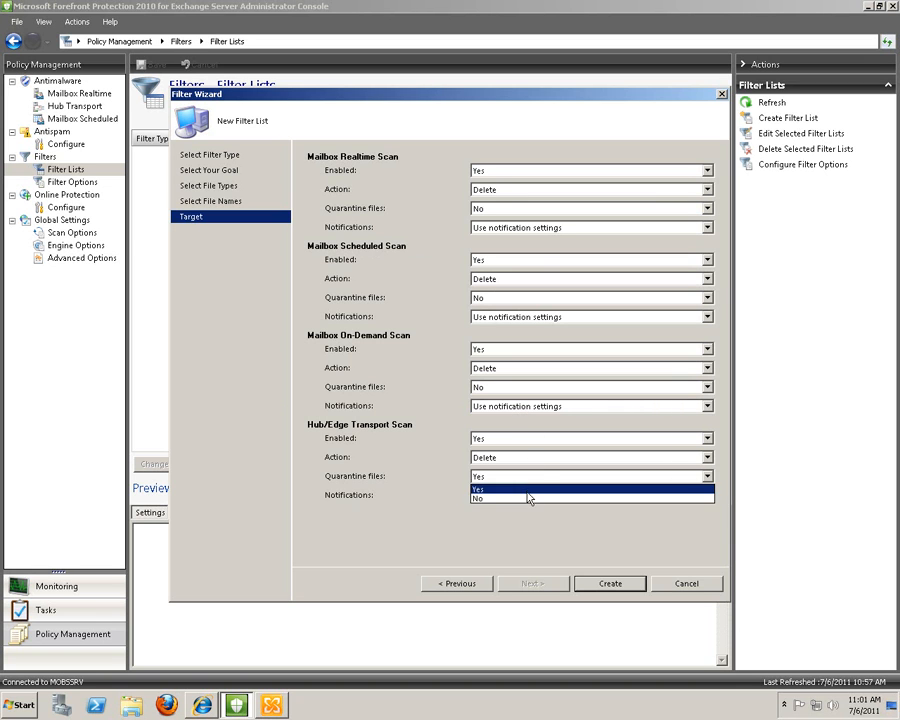
pyautogui.click(528, 499)
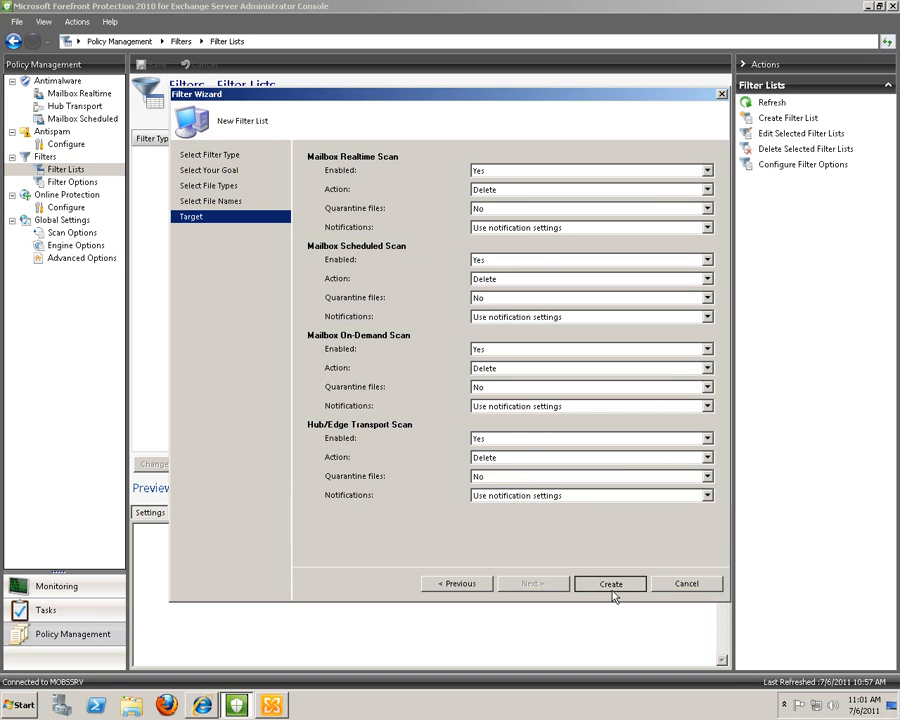
pyautogui.click(612, 586)
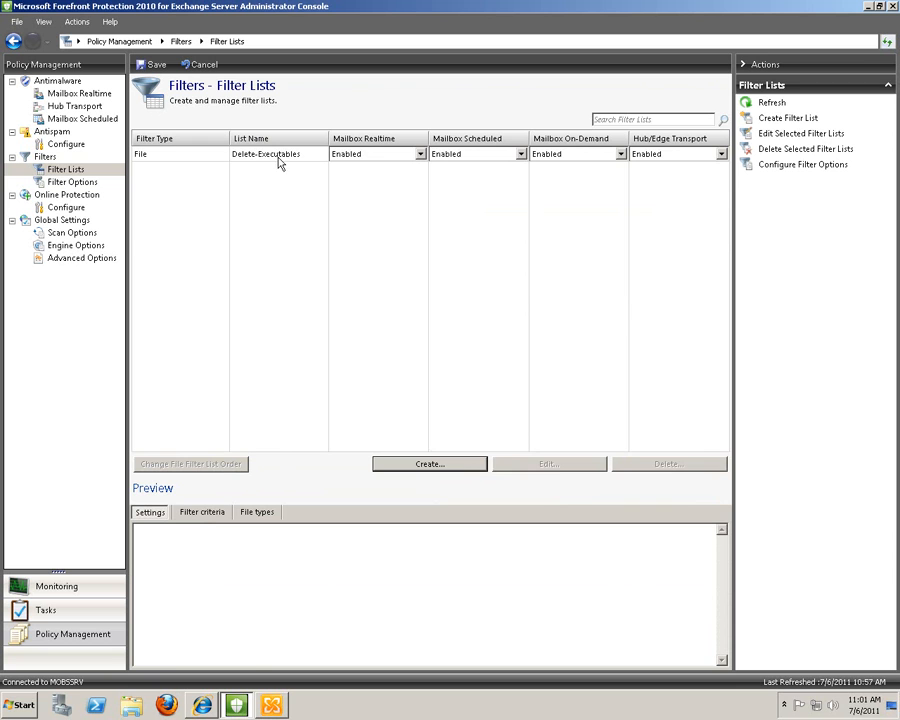
# - Review the settings, filter criteria and file types of the Delete-Executables list in its preview
pyautogui.click(280, 162)
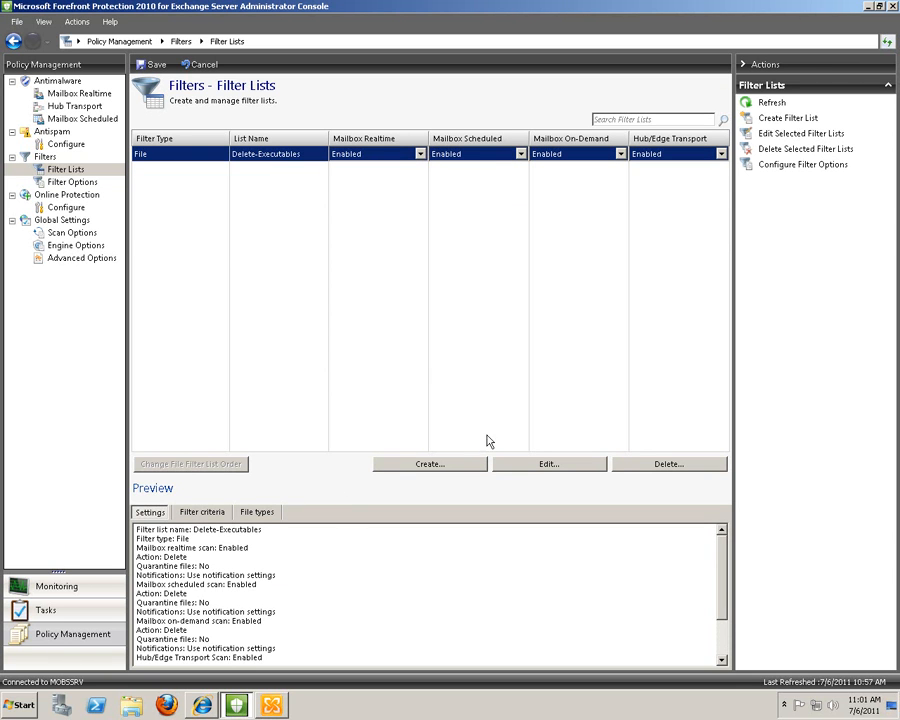
pyautogui.scroll(-2, 177, 538)
pyautogui.scroll(2, 177, 538)
pyautogui.click(198, 513)
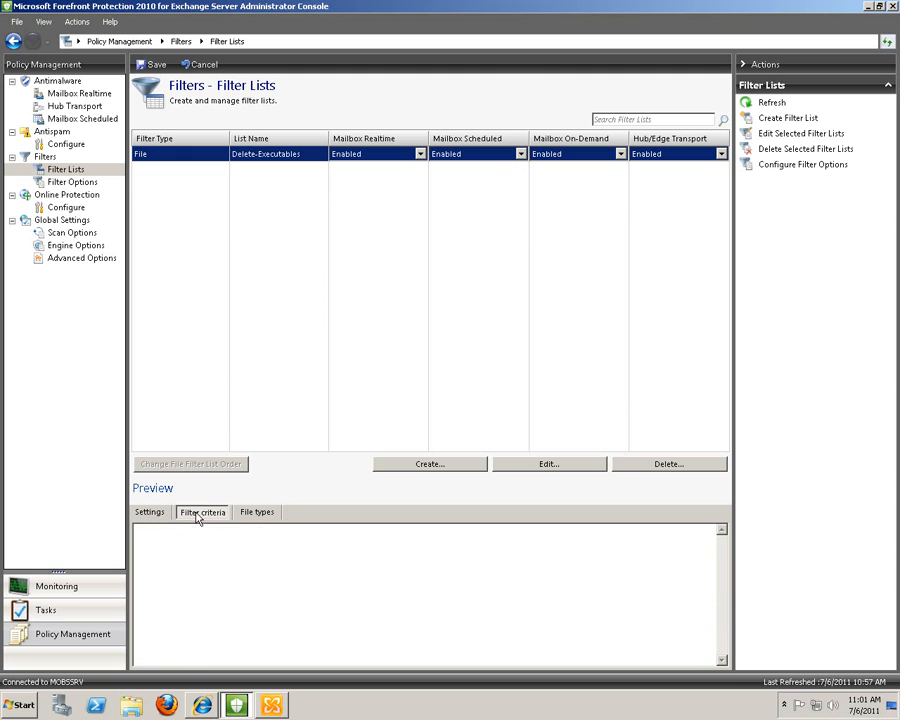
pyautogui.click(270, 514)
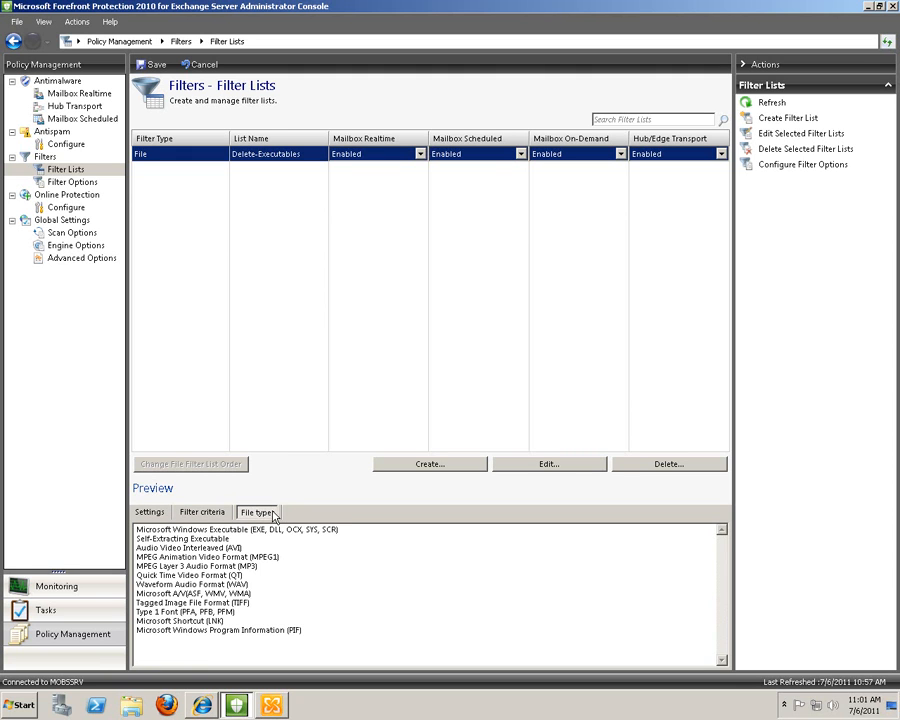
pyautogui.click(206, 514)
pyautogui.click(146, 511)
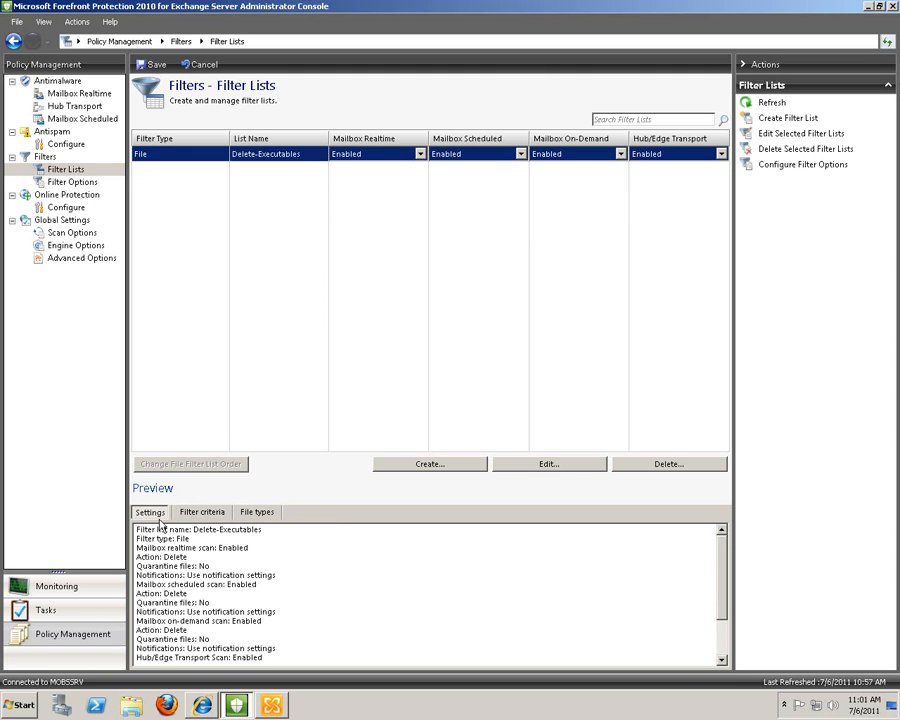
# - Save the filter list changes while moving to the Filter Options, and view the realtime deletion text there
pyautogui.click(60, 183)
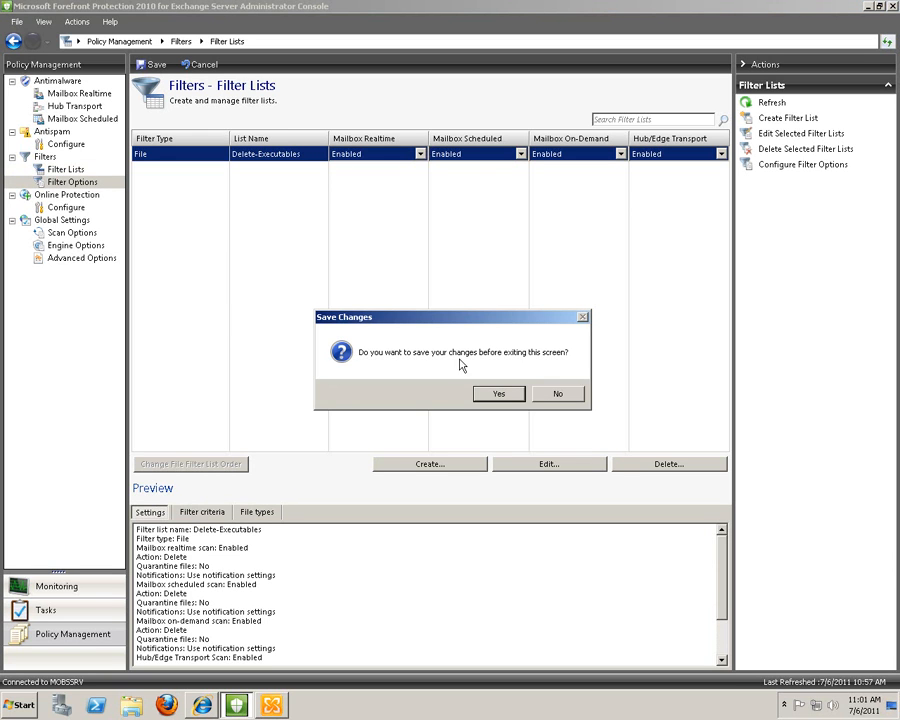
pyautogui.click(498, 395)
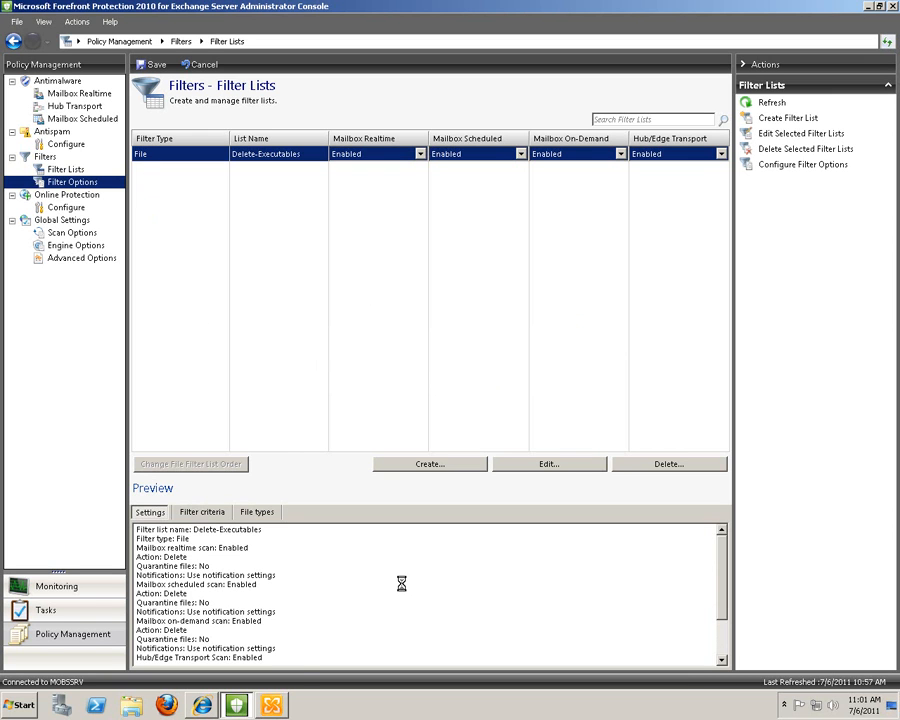
pyautogui.click(278, 706)
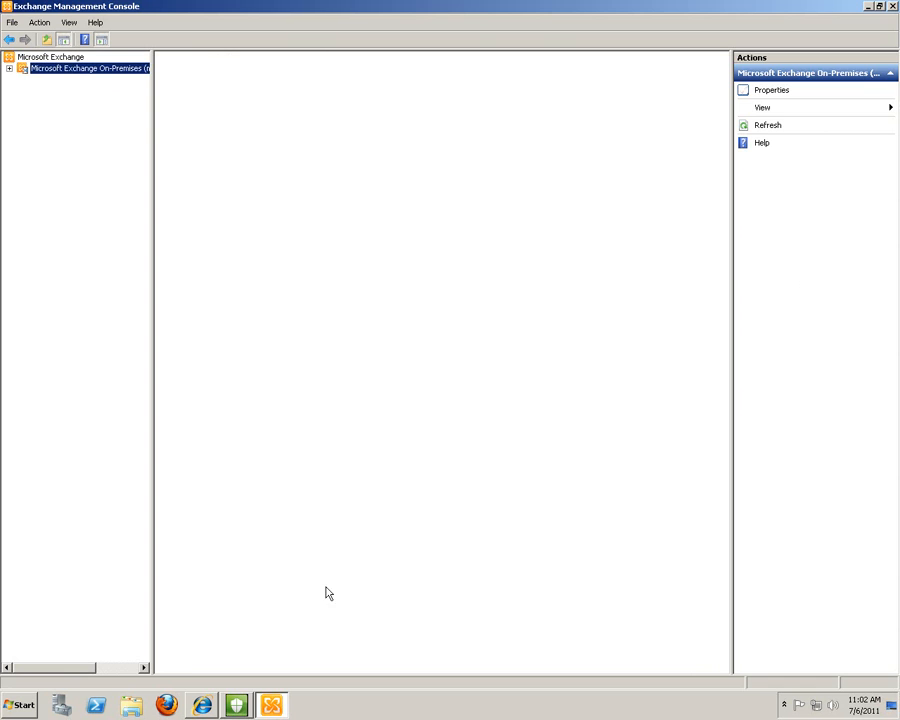
pyautogui.click(240, 704)
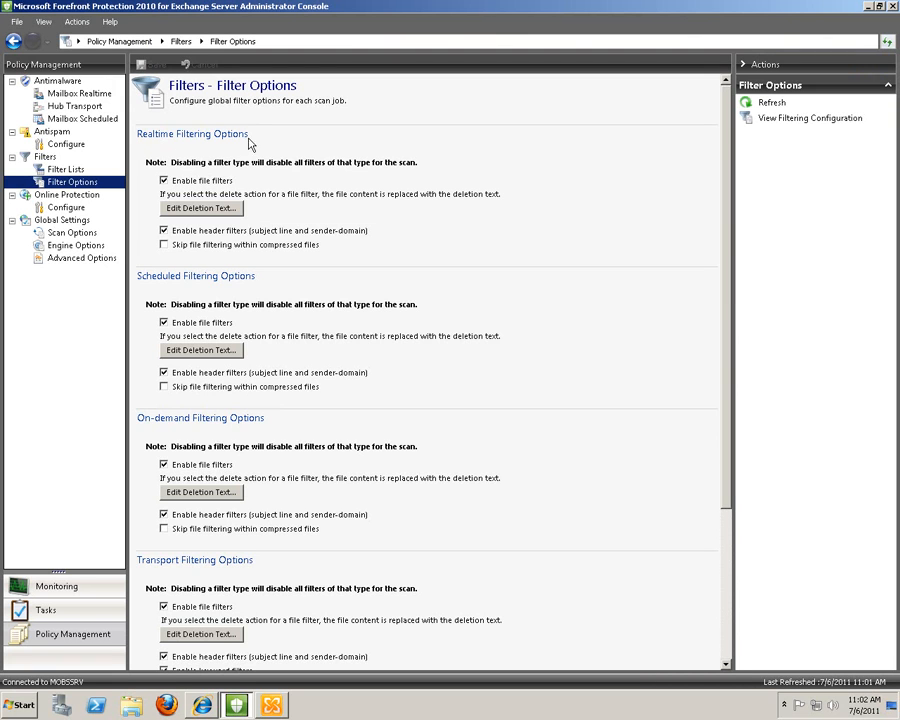
pyautogui.click(193, 208)
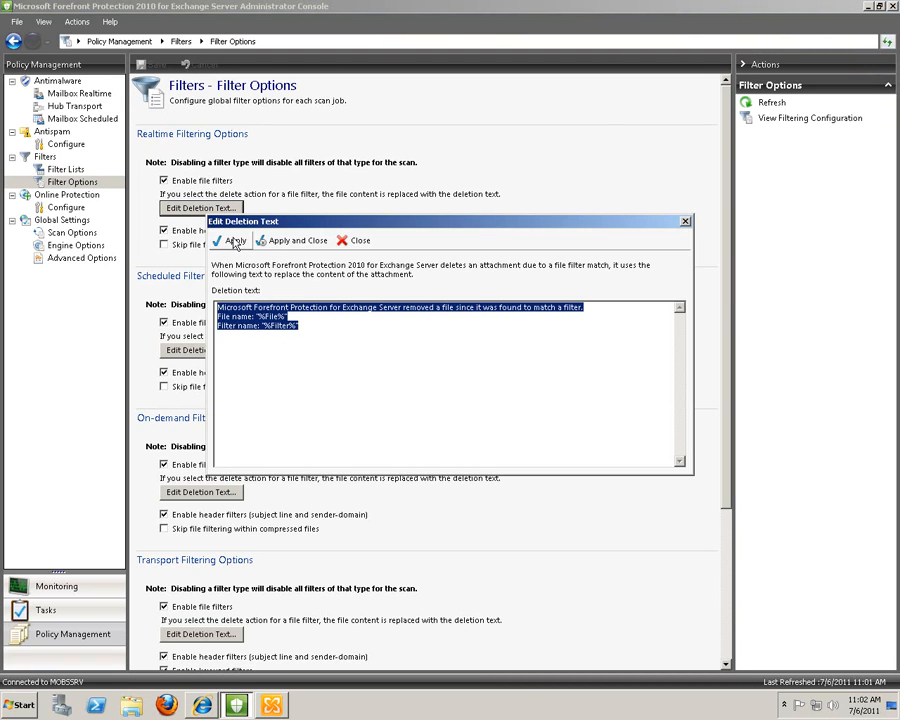
pyautogui.click(686, 222)
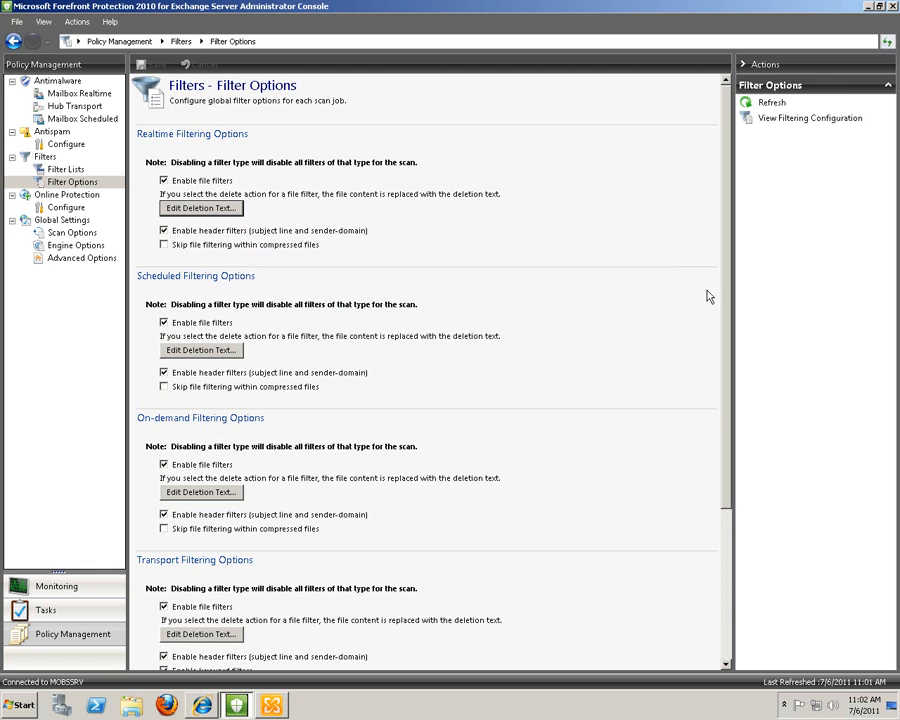
# - Skip file filtering within compressed files for realtime, scheduled, on-demand and transport filtering, and go to the Online Protection configuration
pyautogui.click(164, 245)
pyautogui.click(164, 386)
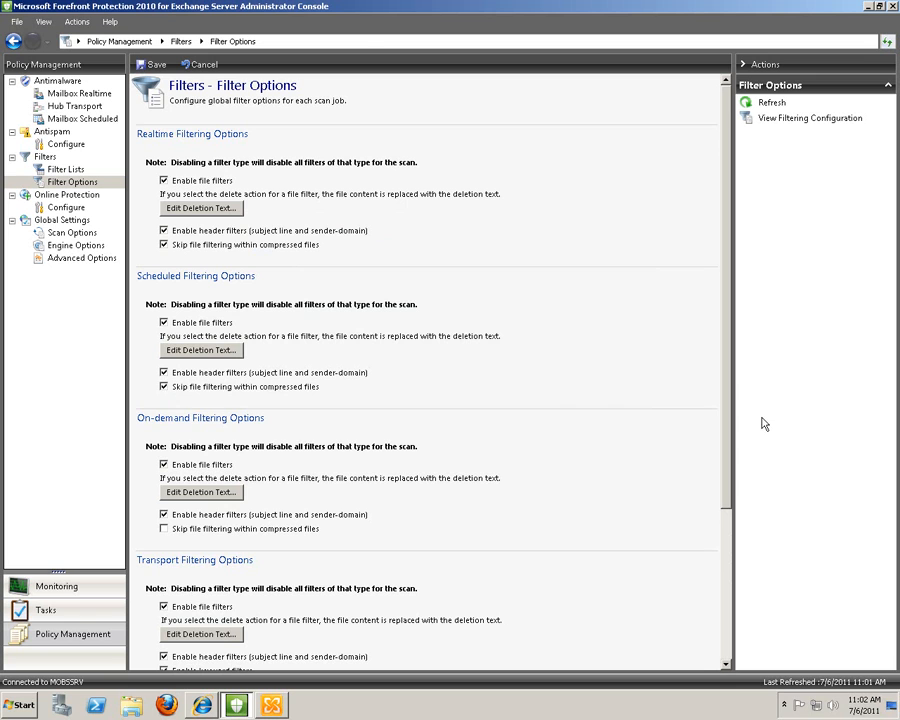
pyautogui.moveTo(732, 368); pyautogui.dragTo(727, 412)
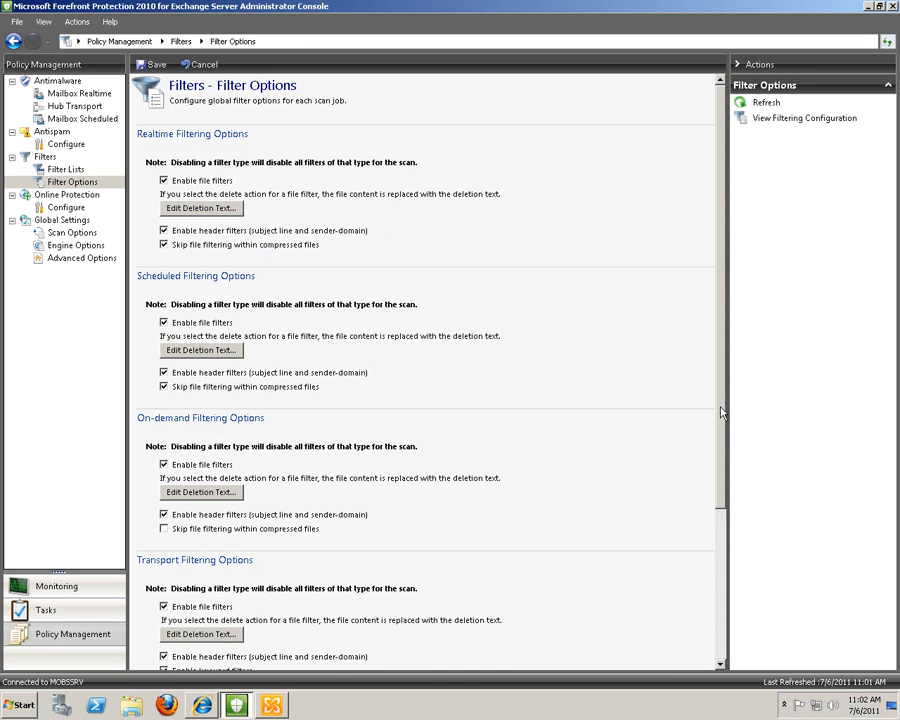
pyautogui.scroll(-3, 708, 496)
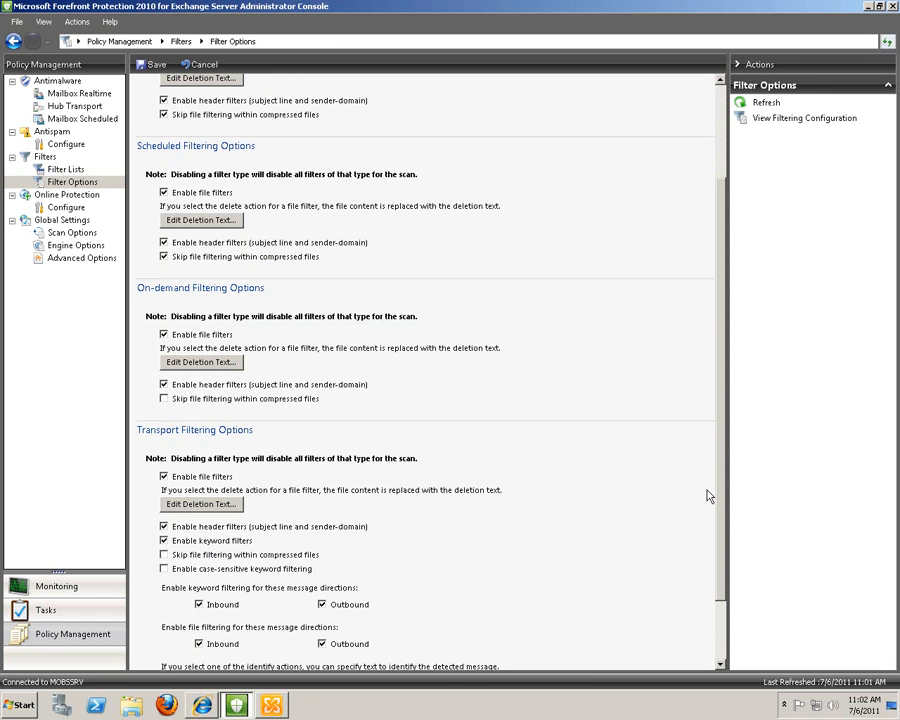
pyautogui.click(164, 399)
pyautogui.scroll(-2, 718, 380)
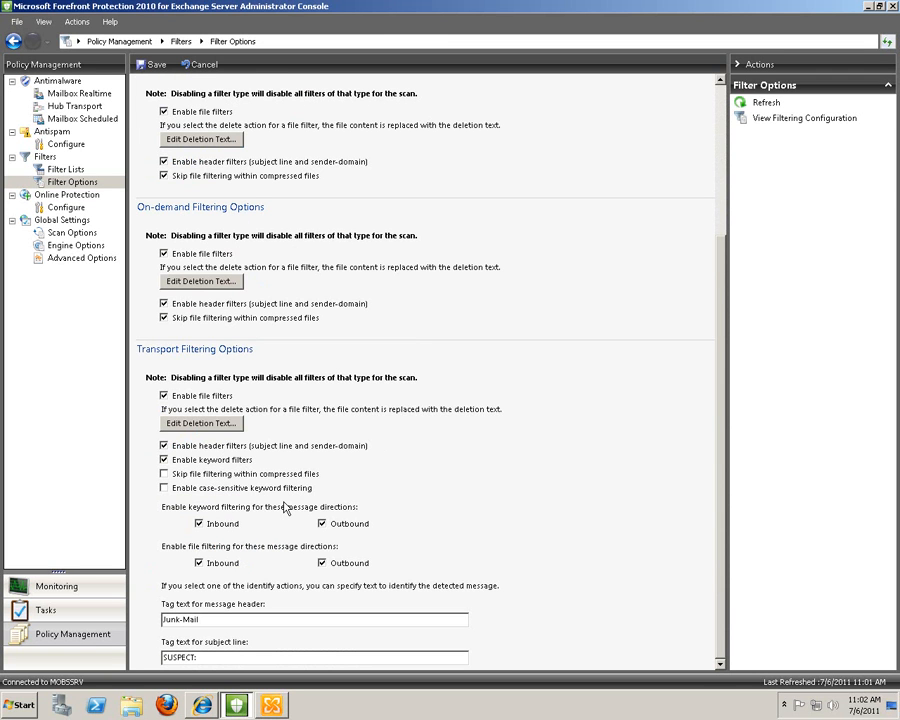
pyautogui.click(165, 475)
pyautogui.click(64, 208)
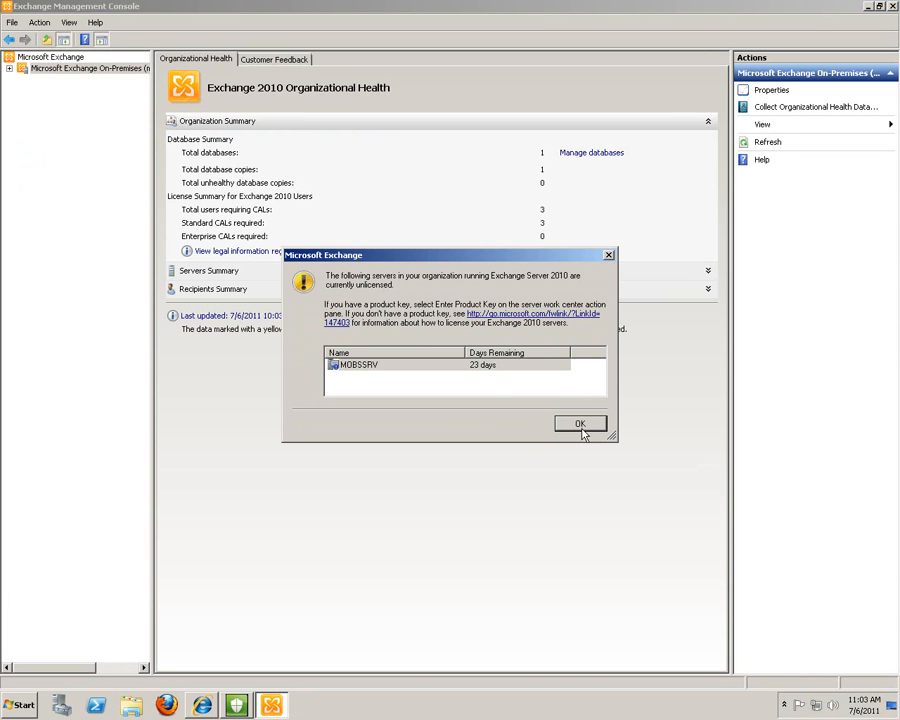
# - Dismiss the unlicensed server notice in Exchange Management Console and start collecting organizational health data immediately
pyautogui.click(480, 368)
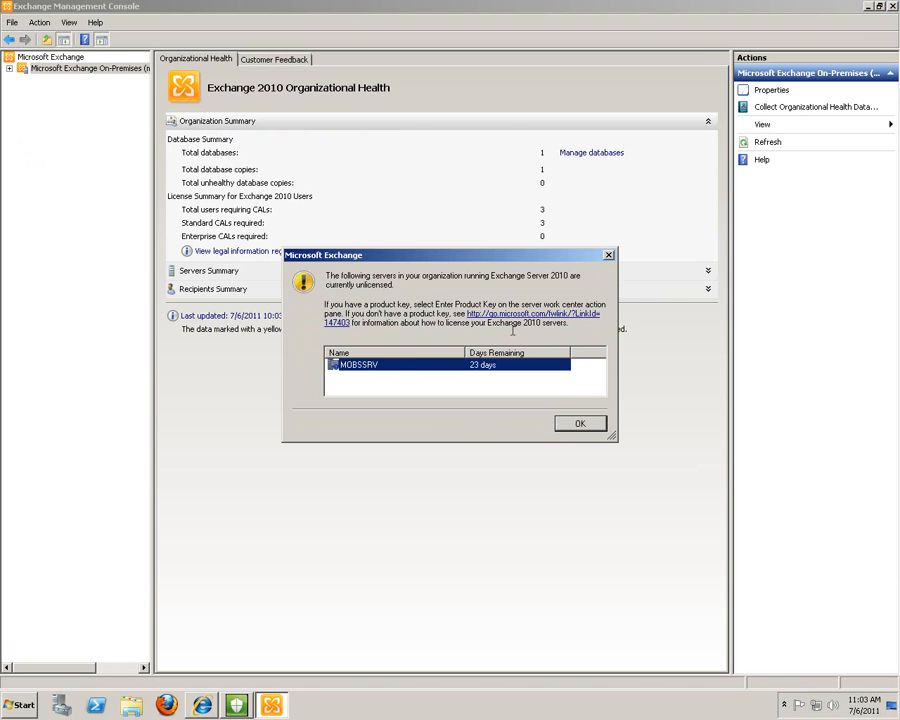
pyautogui.click(582, 426)
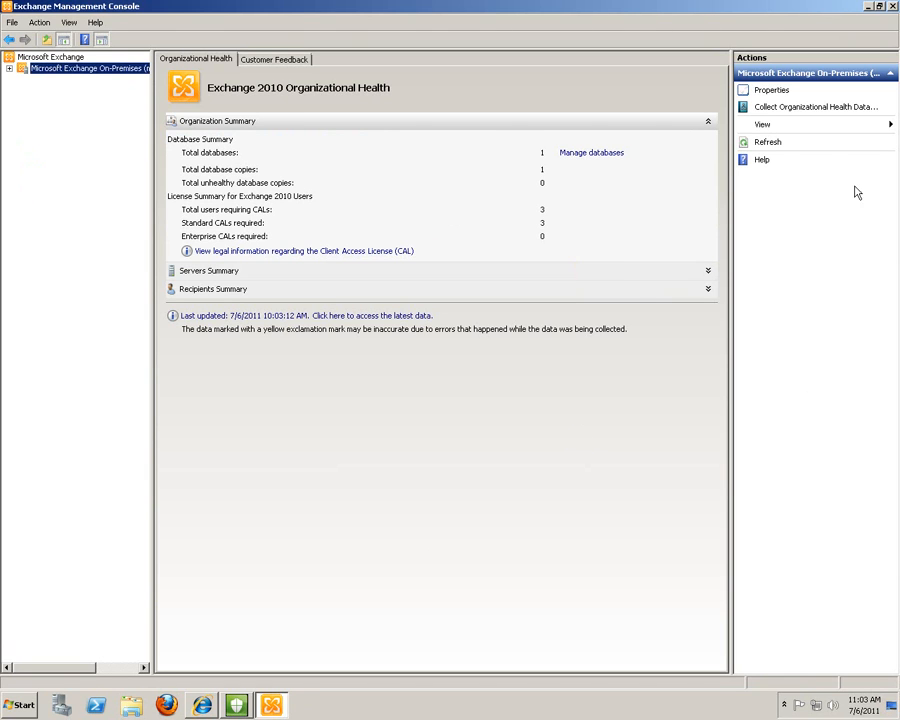
pyautogui.click(806, 107)
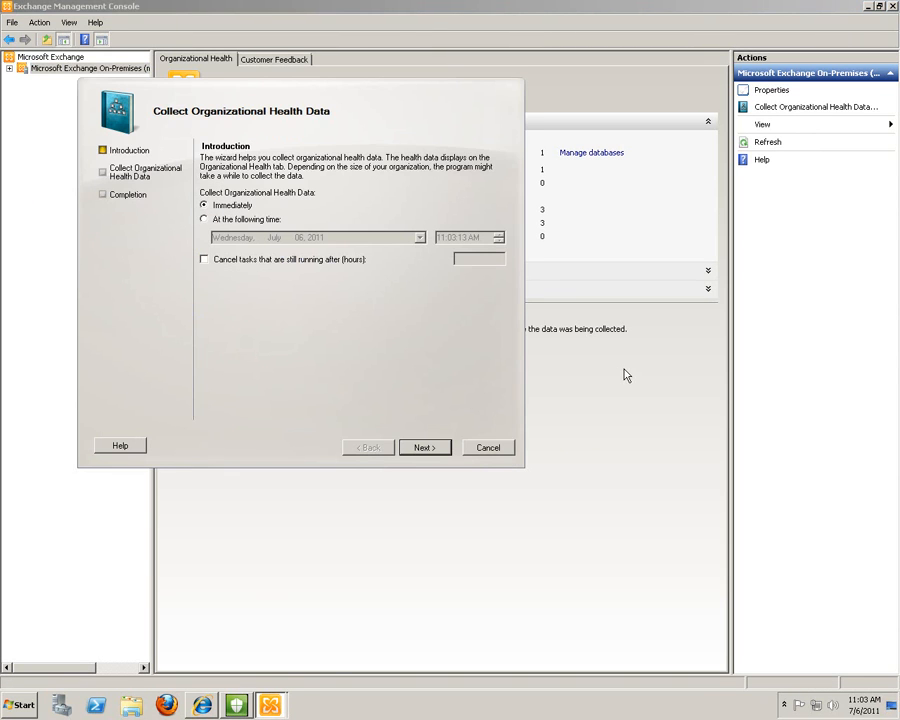
pyautogui.click(428, 448)
pyautogui.click(426, 448)
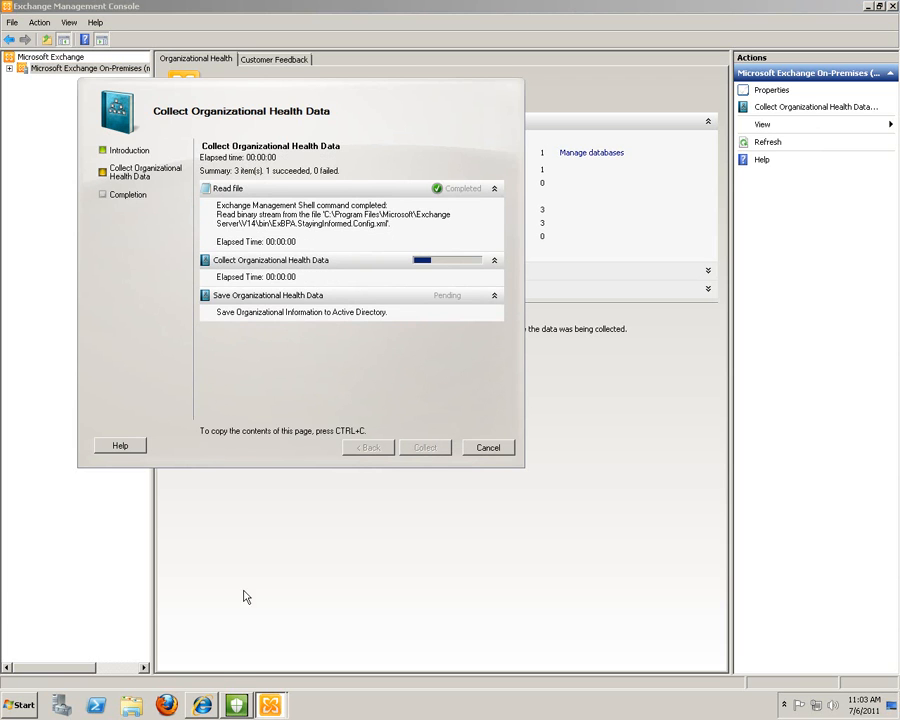
# - Switch back to the Forefront console and examine the Online Protection gateway, credentials, proxy server, quarantine and datacenter address options
pyautogui.click(237, 706)
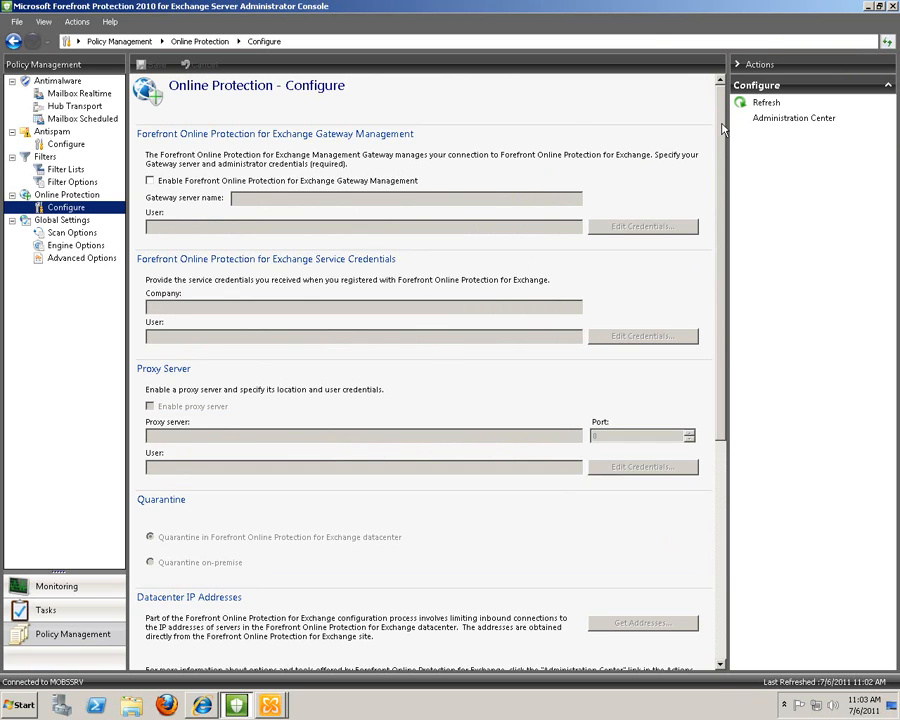
pyautogui.scroll(-2, 707, 257)
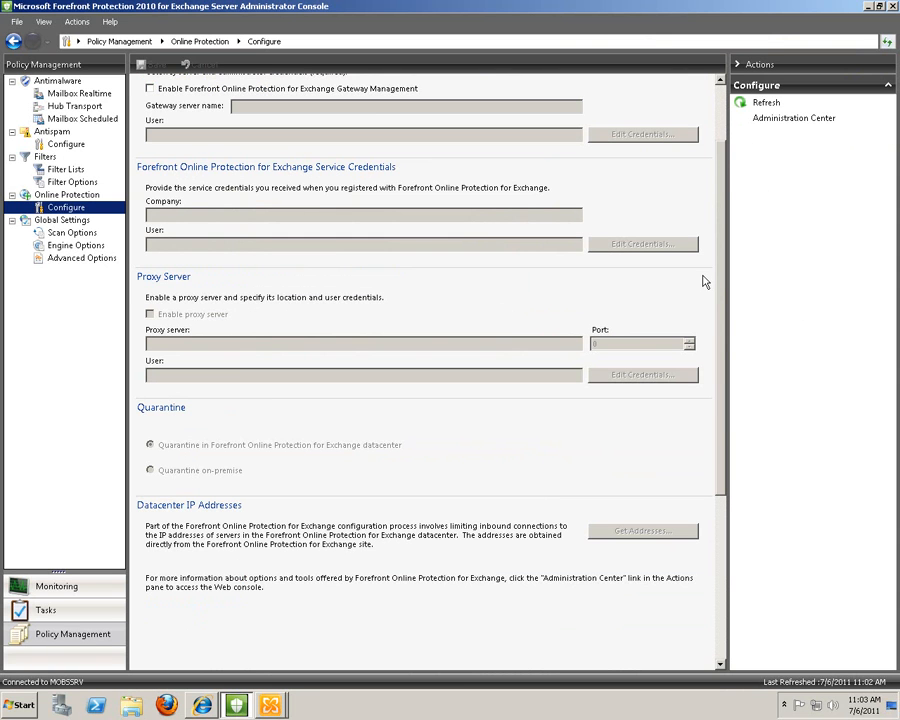
pyautogui.moveTo(722, 275); pyautogui.dragTo(722, 428)
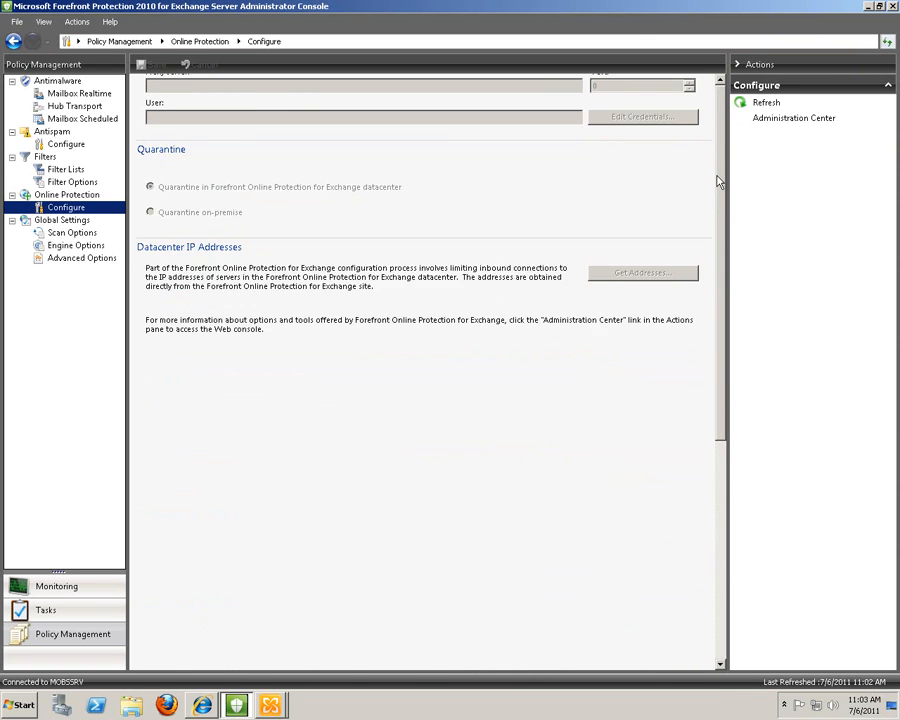
pyautogui.click(719, 244)
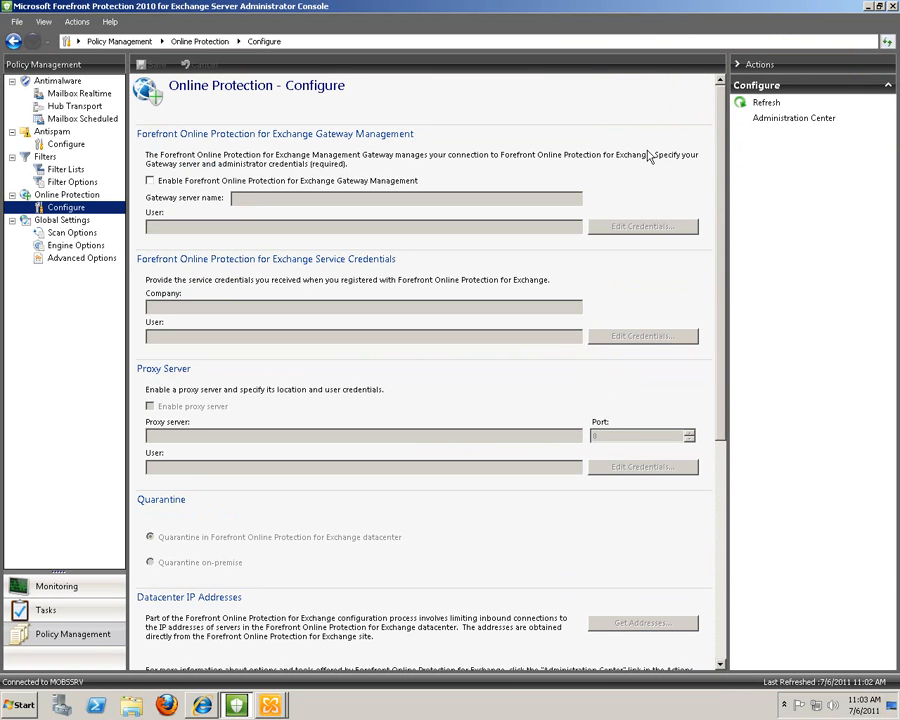
pyautogui.click(150, 181)
pyautogui.click(150, 181)
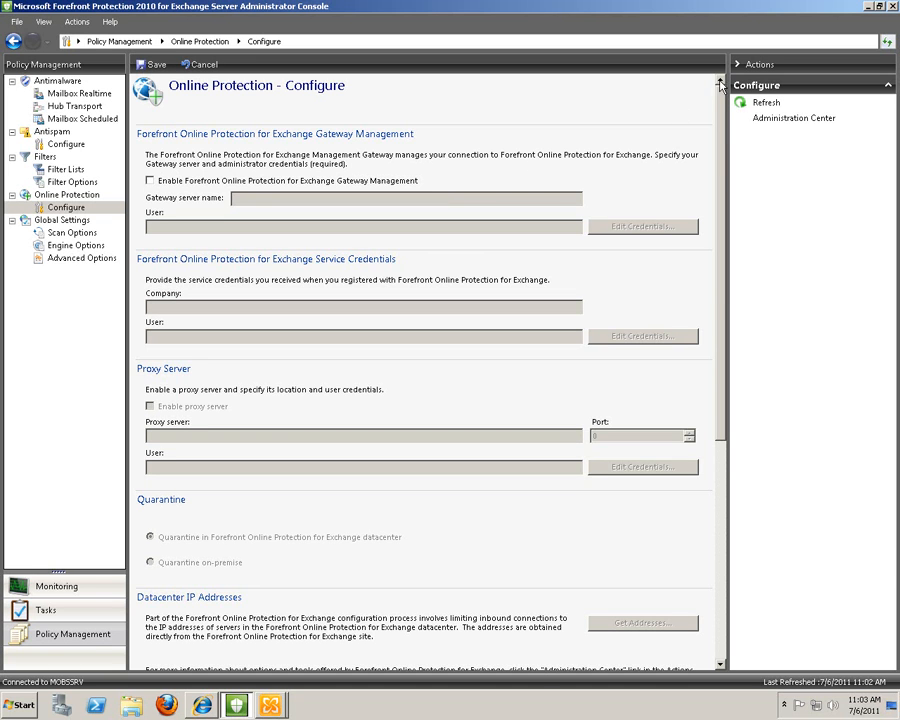
pyautogui.scroll(-3, 717, 390)
pyautogui.scroll(3, 717, 393)
# - Leave Online Protection without saving and review the realtime, transport and scheduled scan targets in the Scan Options
pyautogui.click(57, 236)
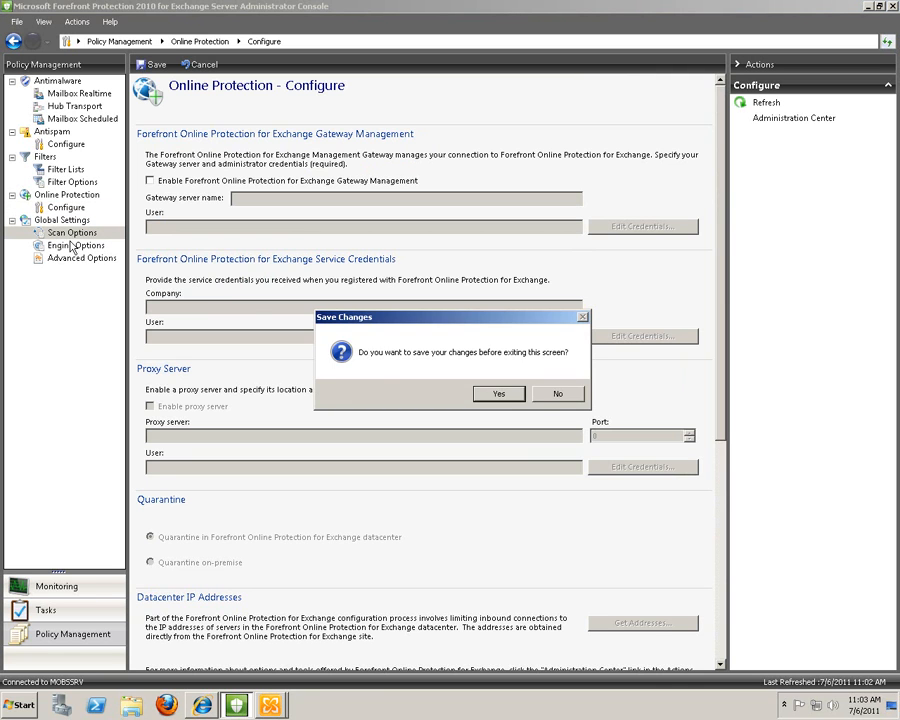
pyautogui.click(543, 393)
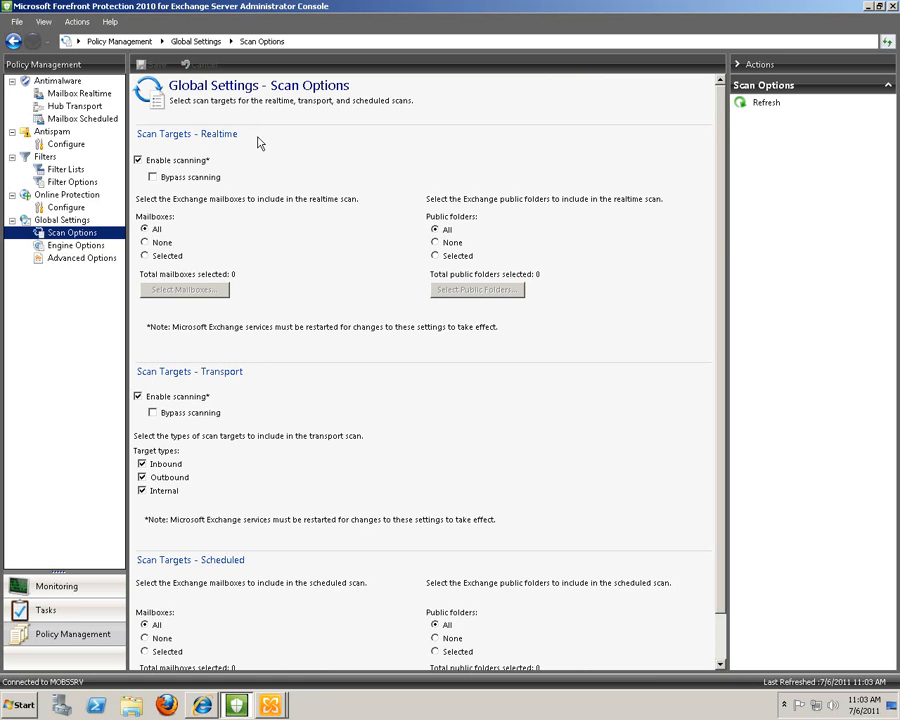
pyautogui.click(145, 231)
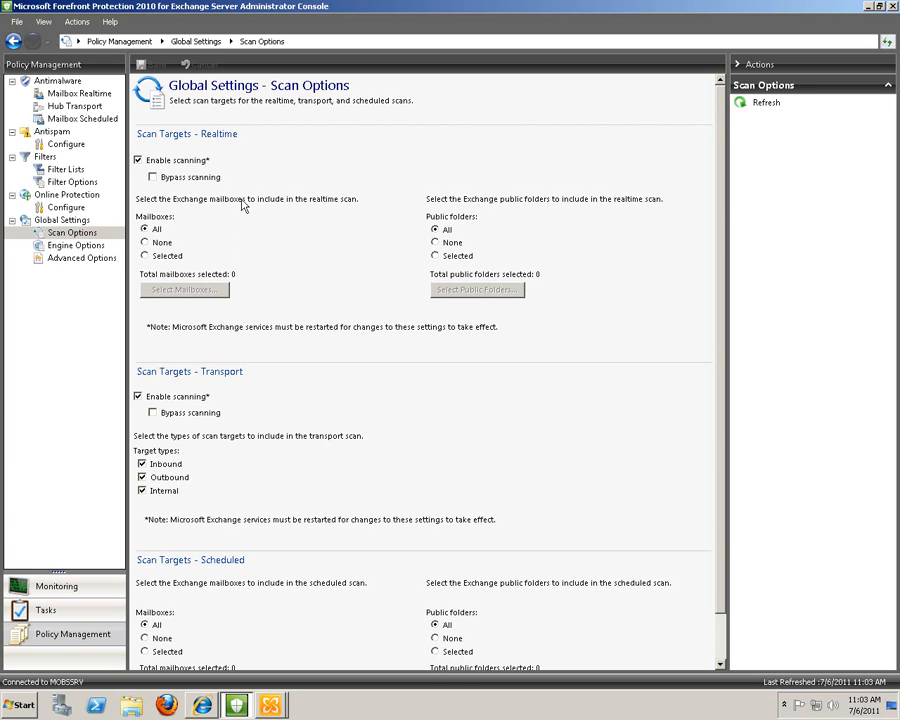
pyautogui.scroll(-1, 720, 262)
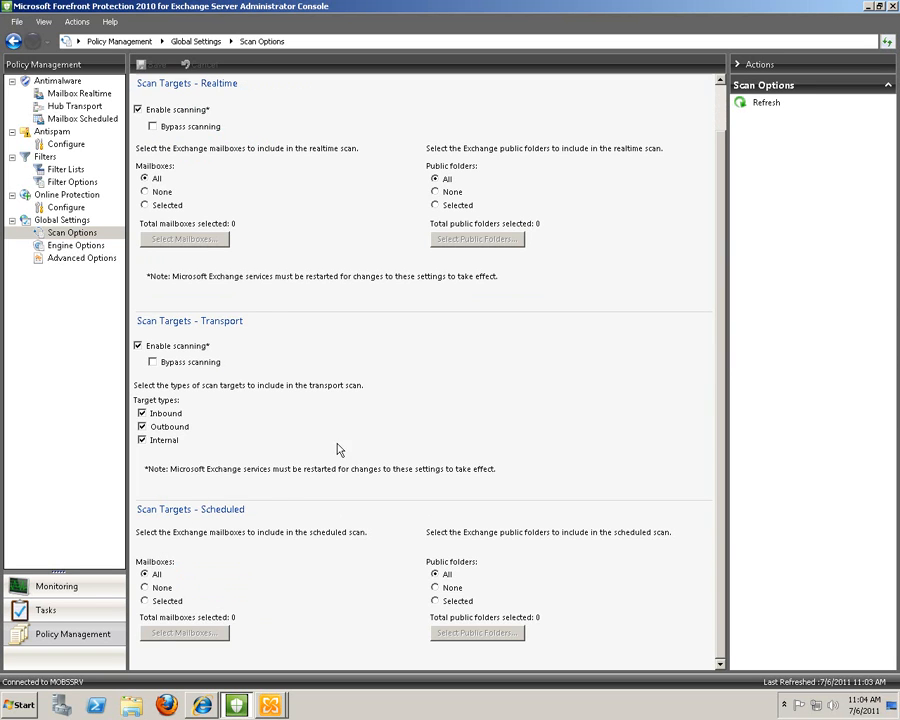
# - In the Engine Options, temporarily enable UNC to view its credentials dialog, then cancel the dialog and disable UNC again
pyautogui.click(75, 245)
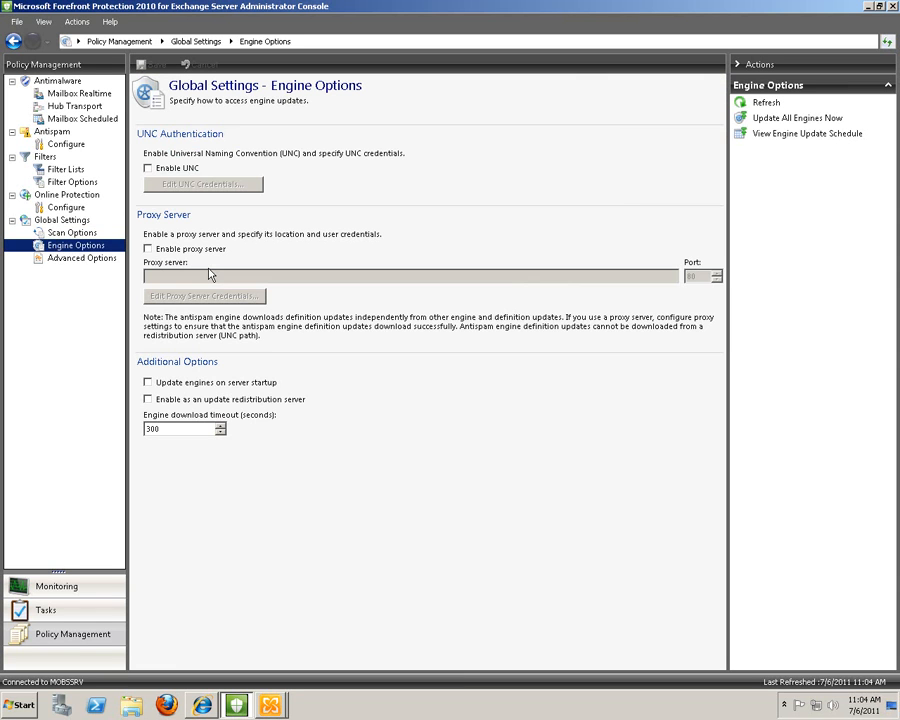
pyautogui.click(150, 168)
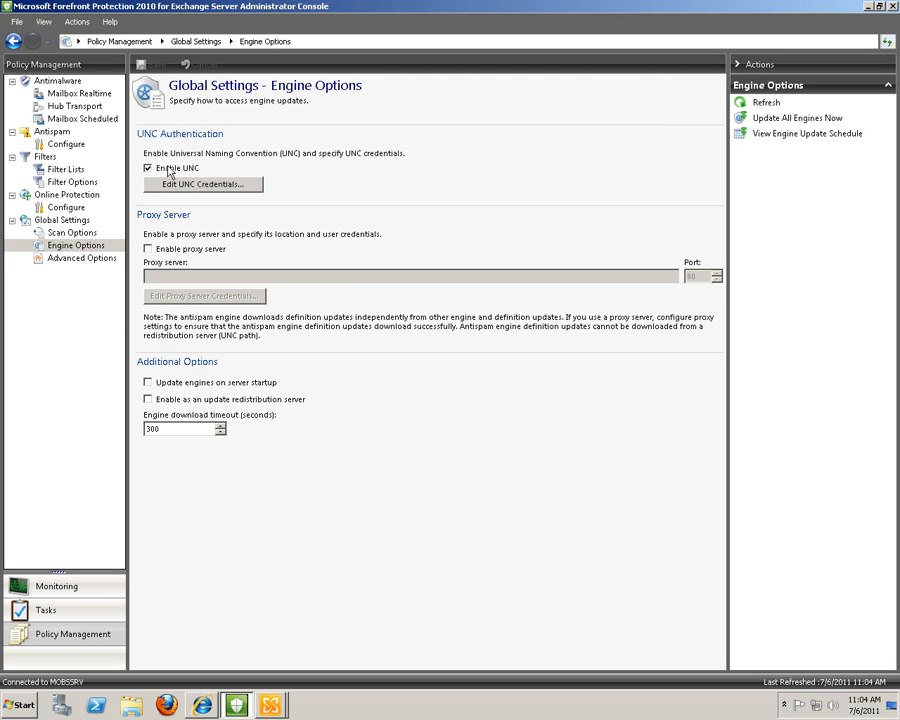
pyautogui.click(222, 187)
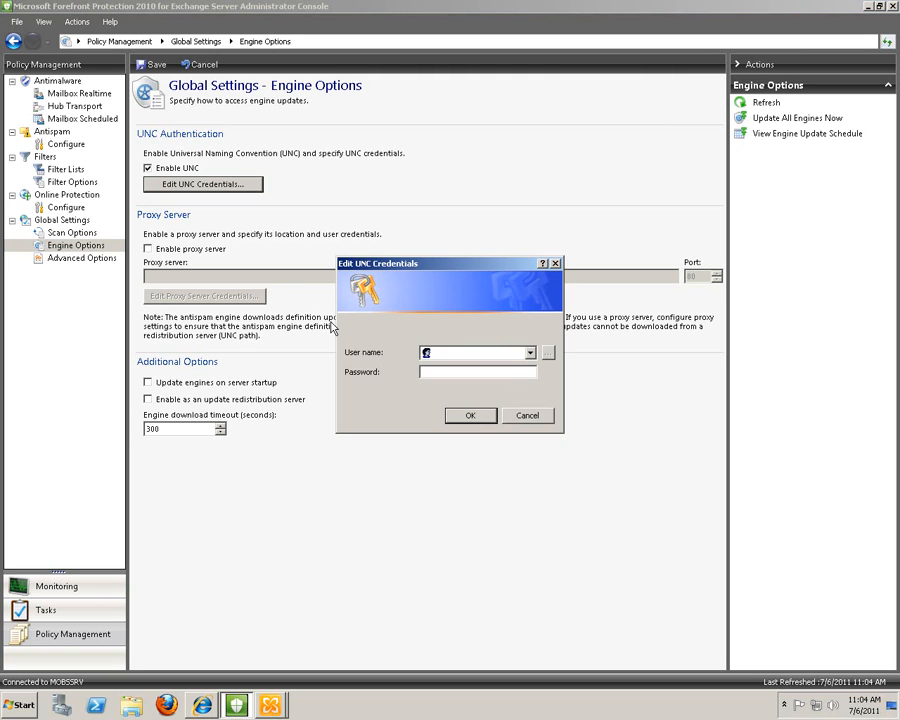
pyautogui.click(538, 417)
pyautogui.click(149, 168)
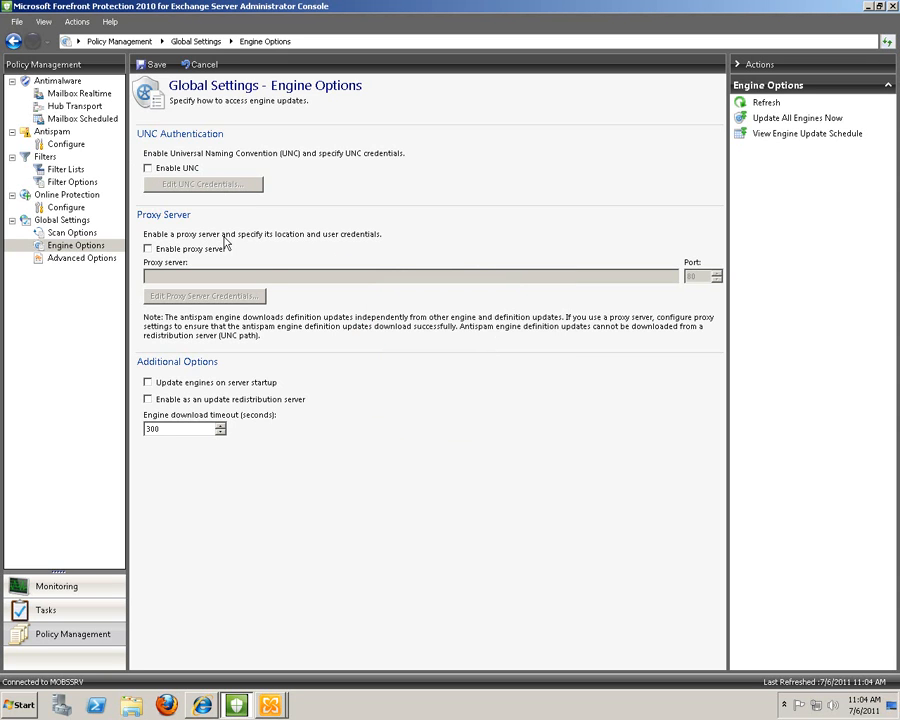
# - Set engines to update on server startup, update all engines immediately, and save the changes while moving to the Advanced Options
pyautogui.click(148, 249)
pyautogui.click(795, 120)
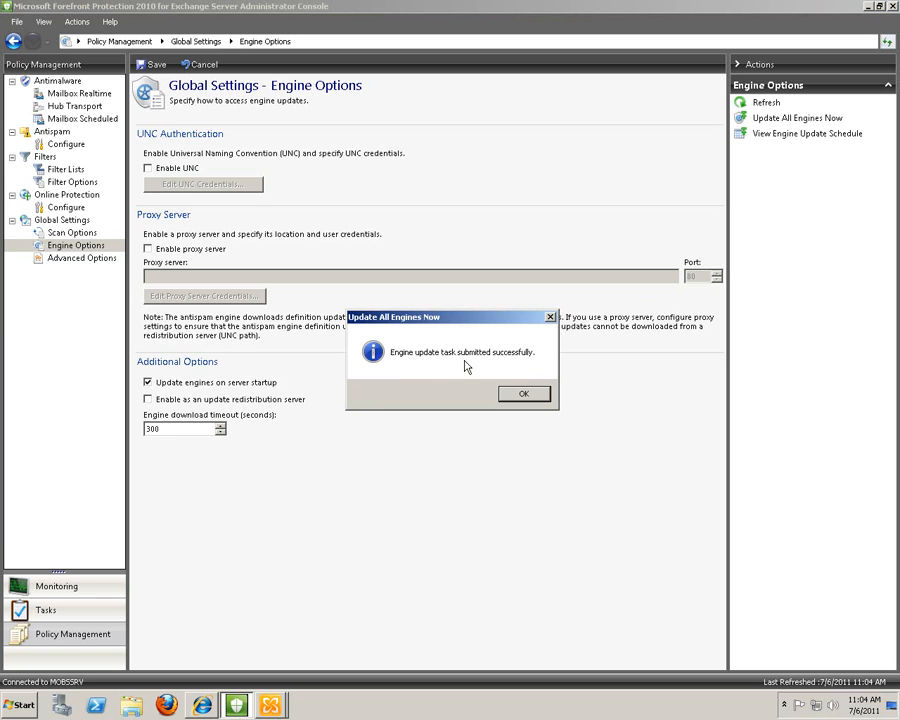
pyautogui.click(526, 394)
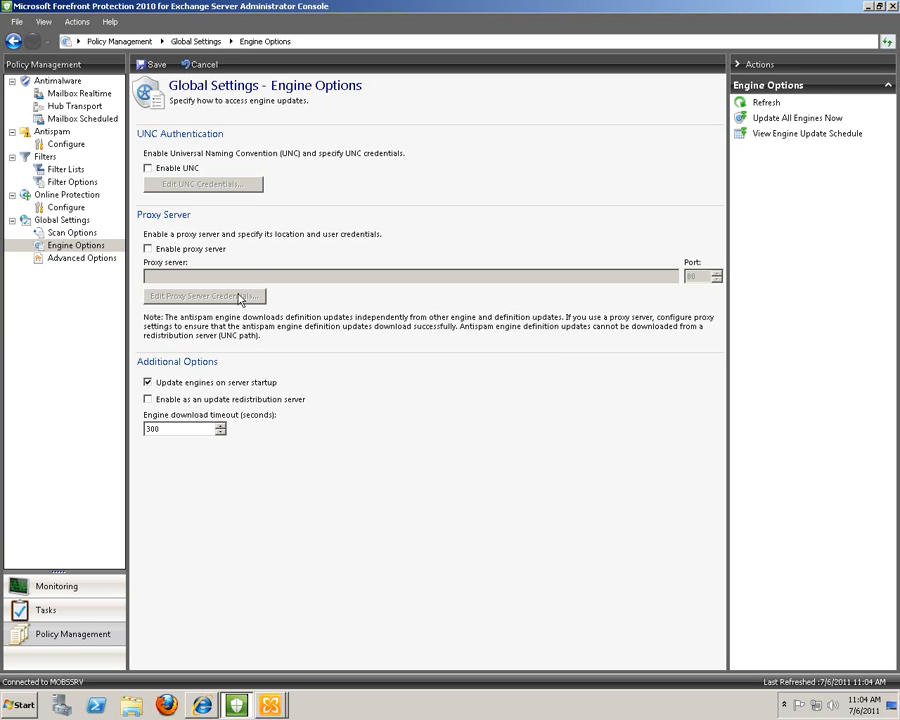
pyautogui.click(82, 259)
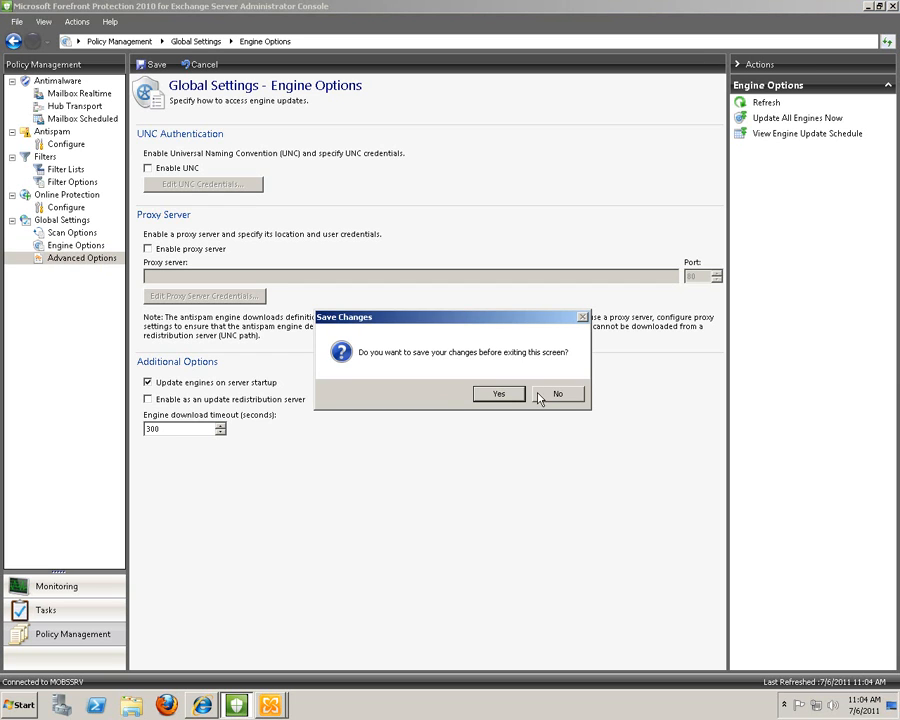
pyautogui.click(497, 394)
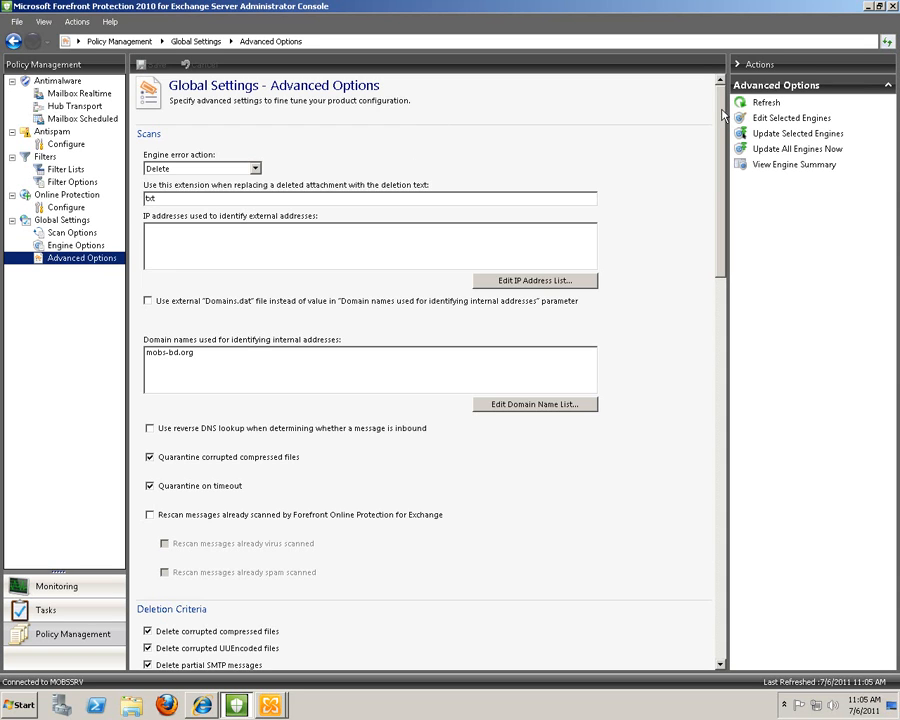
# - View the available engine error actions and the extension used when a deleted attachment is replaced with the deletion text
pyautogui.scroll(-1, 719, 96)
pyautogui.scroll(1, 720, 90)
pyautogui.click(256, 169)
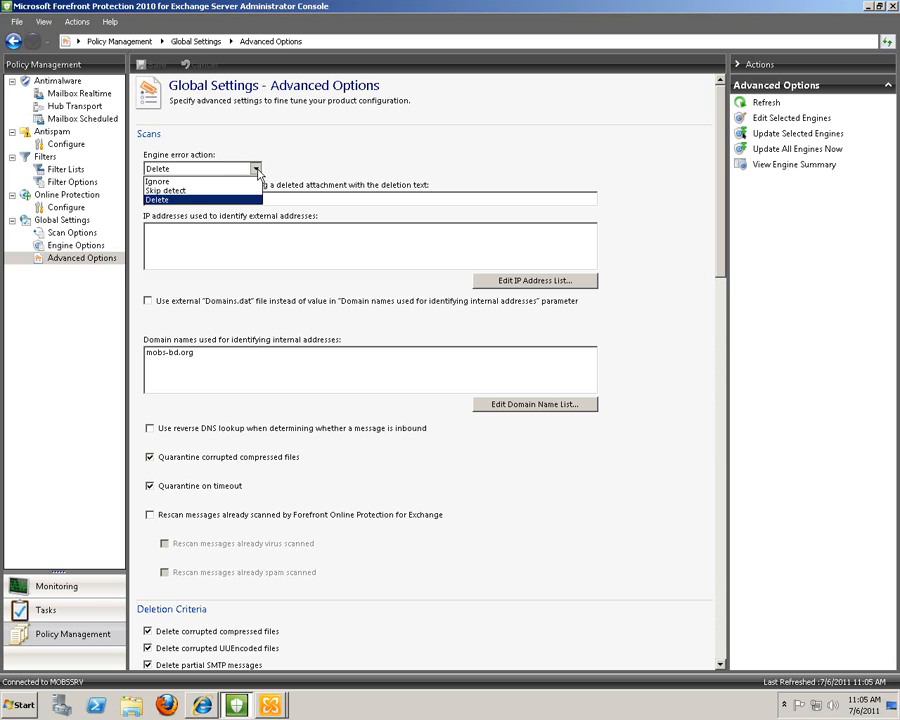
pyautogui.click(257, 170)
pyautogui.click(256, 170)
pyautogui.click(256, 171)
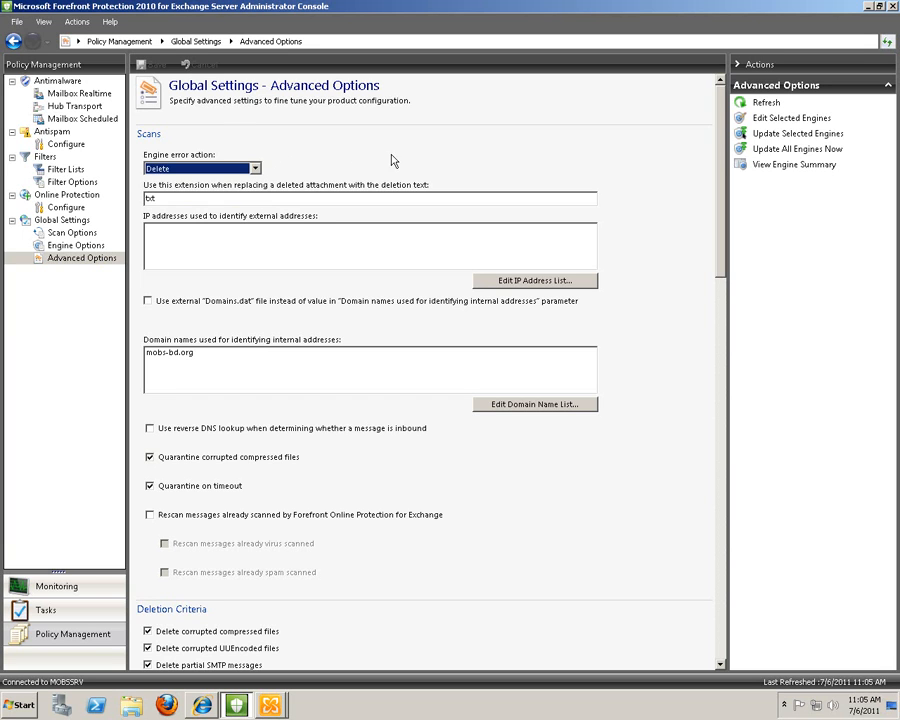
pyautogui.press('Tab')
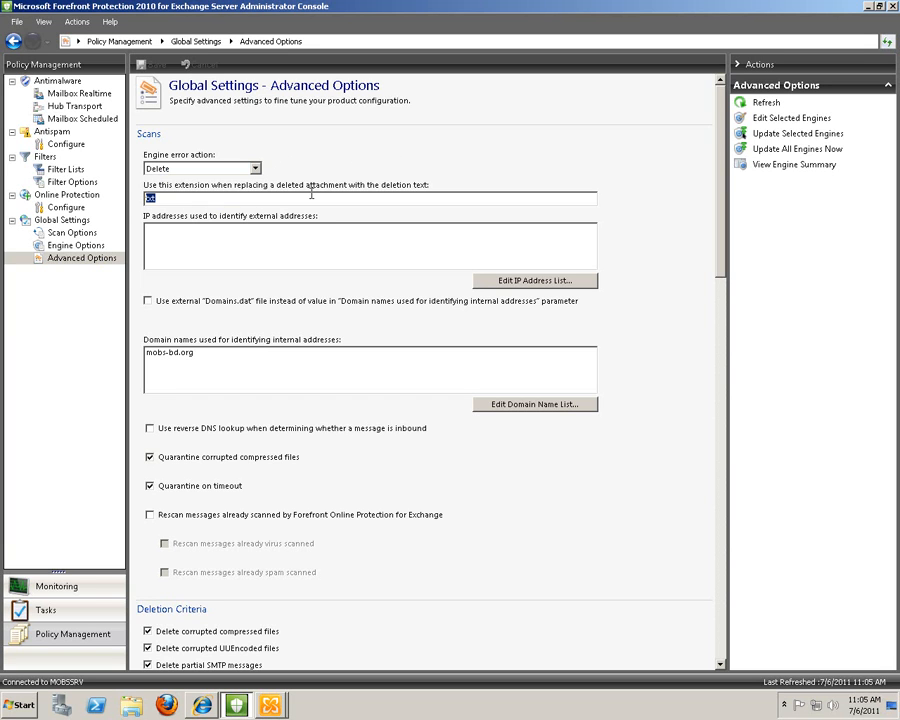
# - View the IP address list used to identify external addresses, close it, and check the domain names identifying internal addresses
pyautogui.click(396, 242)
pyautogui.click(352, 231)
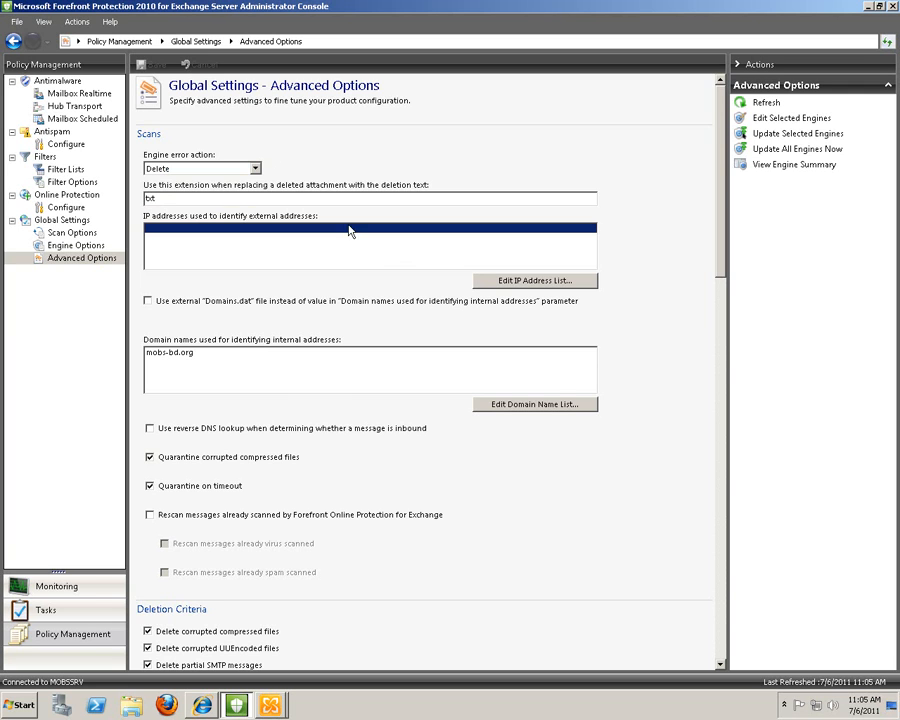
pyautogui.click(520, 285)
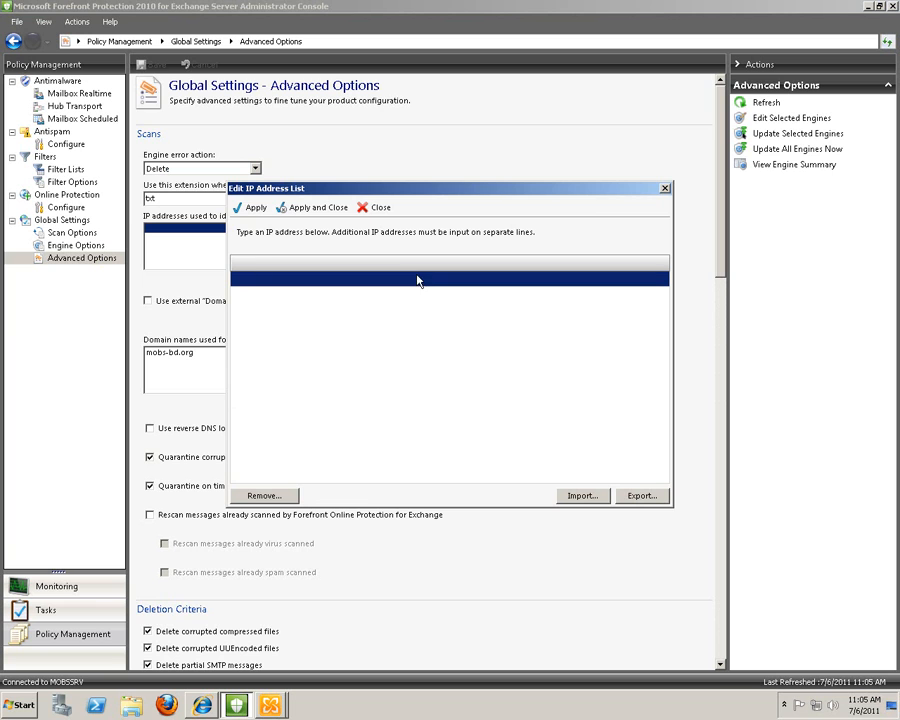
pyautogui.click(666, 189)
pyautogui.click(173, 357)
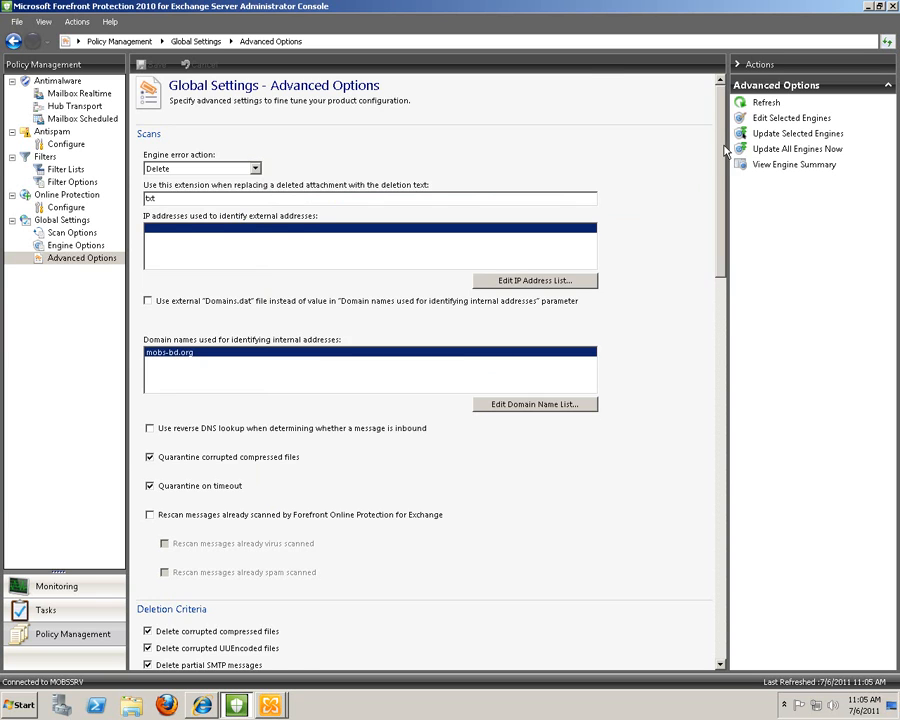
# - Enable reverse DNS lookup for inbound messages and rescanning of messages already virus scanned and spam scanned by Forefront Online Protection
pyautogui.scroll(-3, 727, 199)
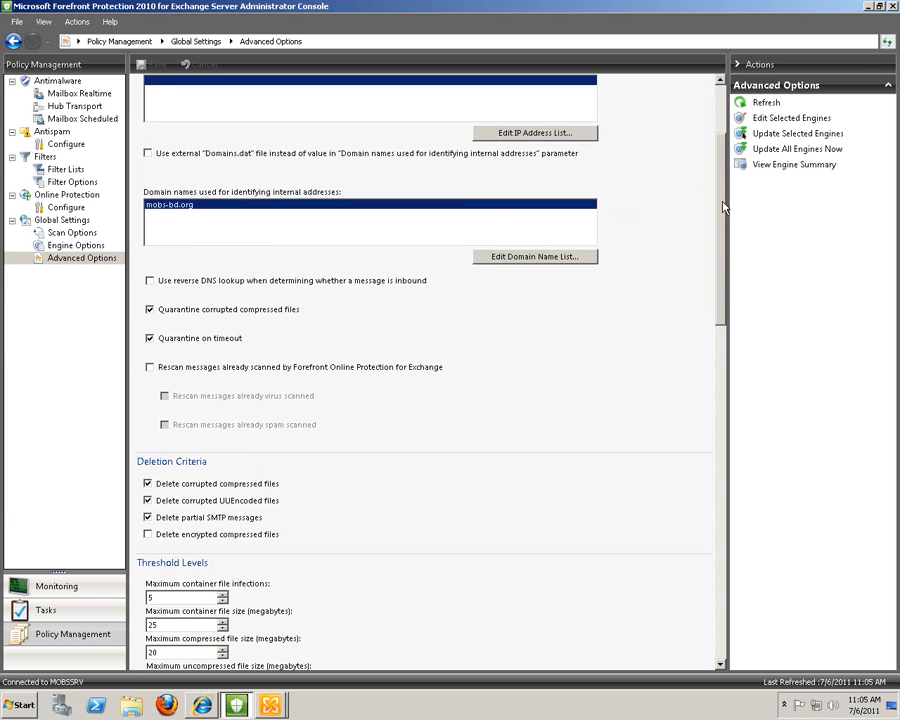
pyautogui.scroll(-2, 647, 227)
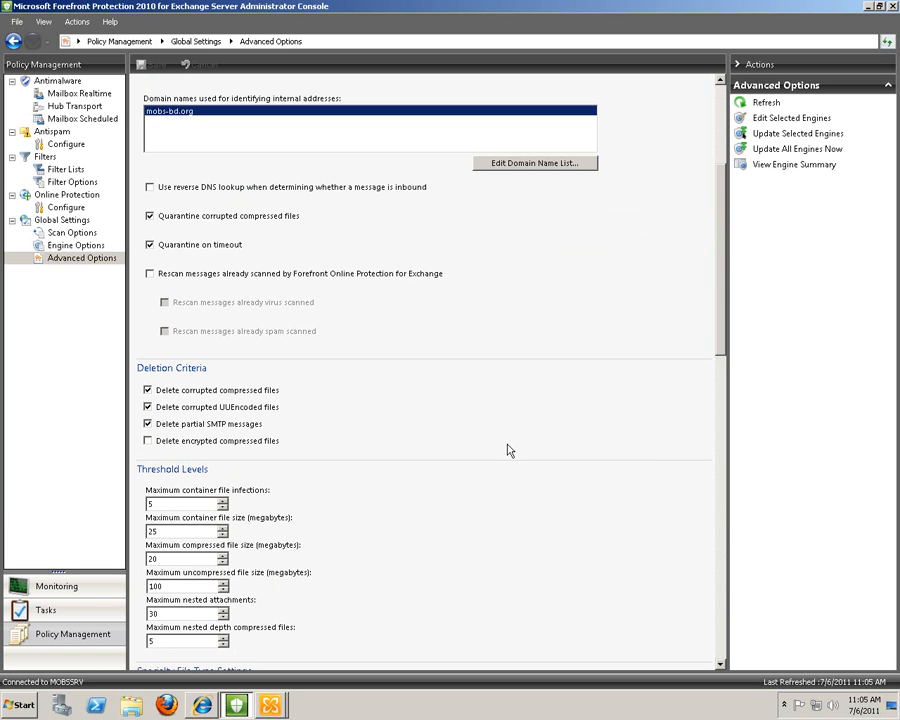
pyautogui.click(151, 187)
pyautogui.click(150, 274)
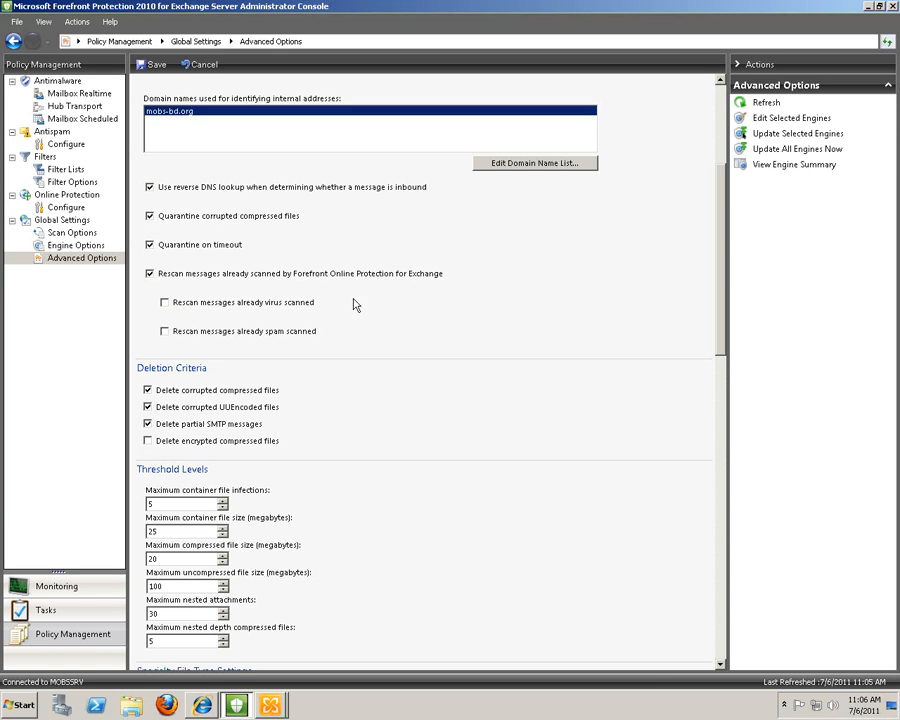
pyautogui.click(166, 303)
pyautogui.click(165, 331)
# - Review the deletion criteria, threshold levels and specialty file type settings, and enable content filtering incident logging
pyautogui.moveTo(720, 228); pyautogui.dragTo(722, 276)
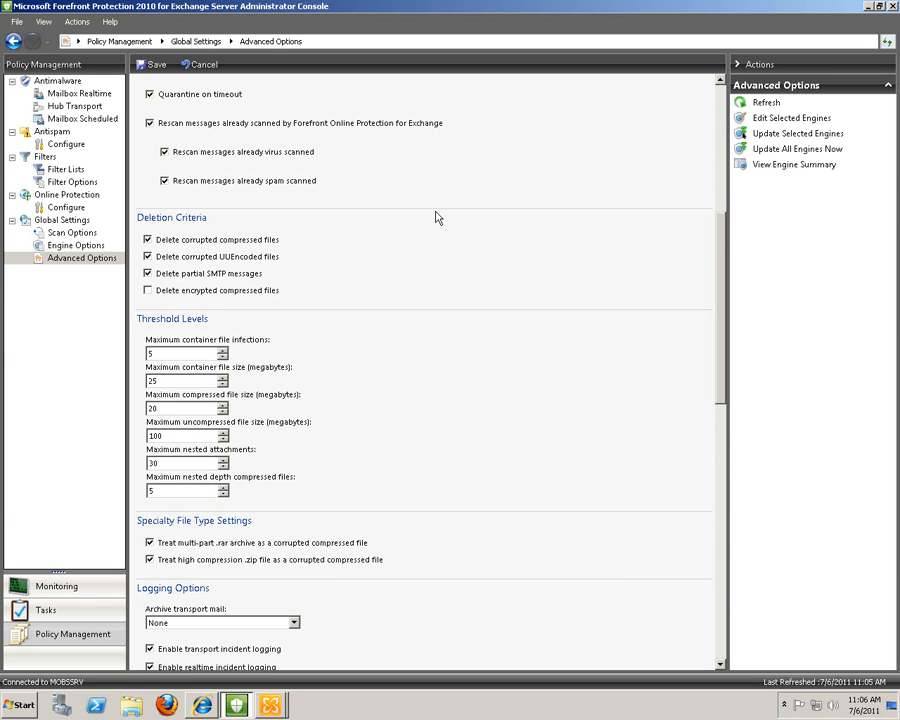
pyautogui.moveTo(722, 229); pyautogui.dragTo(721, 257)
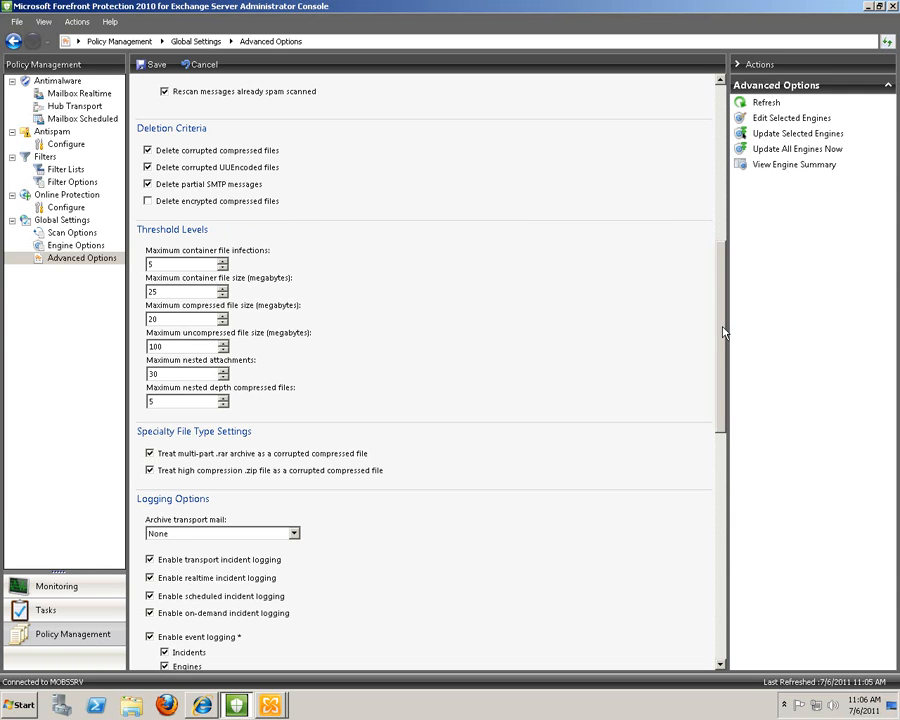
pyautogui.scroll(-2, 700, 335)
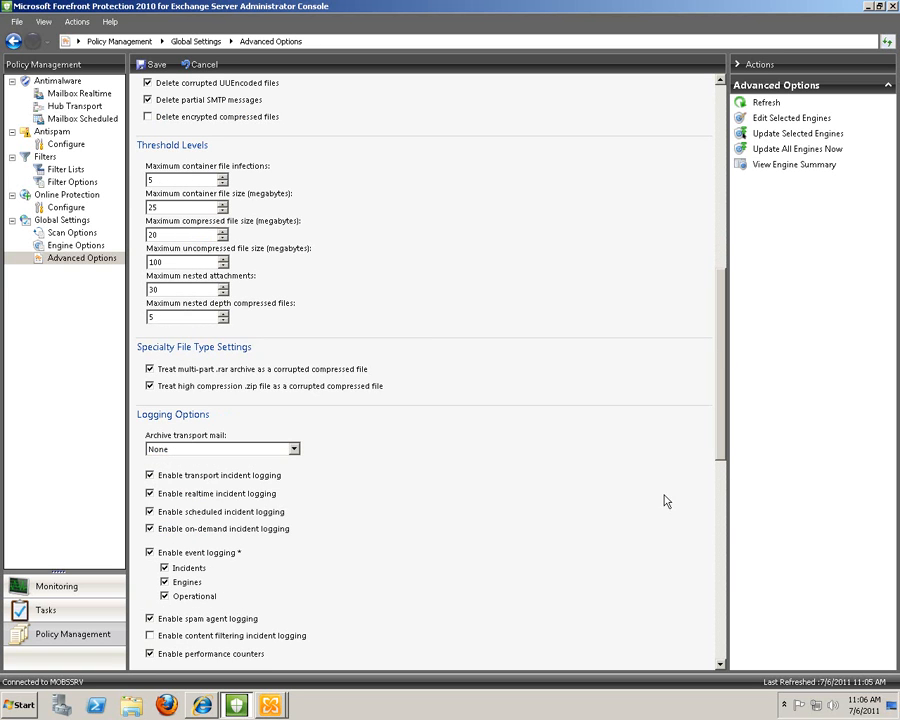
pyautogui.moveTo(721, 372); pyautogui.dragTo(720, 429)
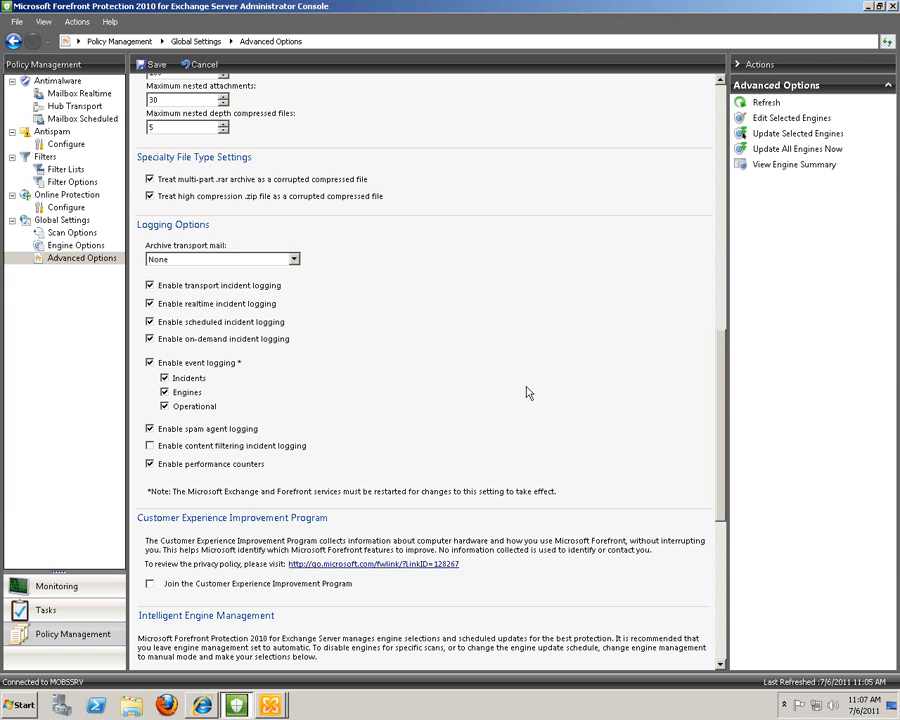
pyautogui.click(150, 196)
# - Join the Customer Experience Improvement Program and save the Advanced Options changes
pyautogui.moveTo(728, 416); pyautogui.dragTo(724, 530)
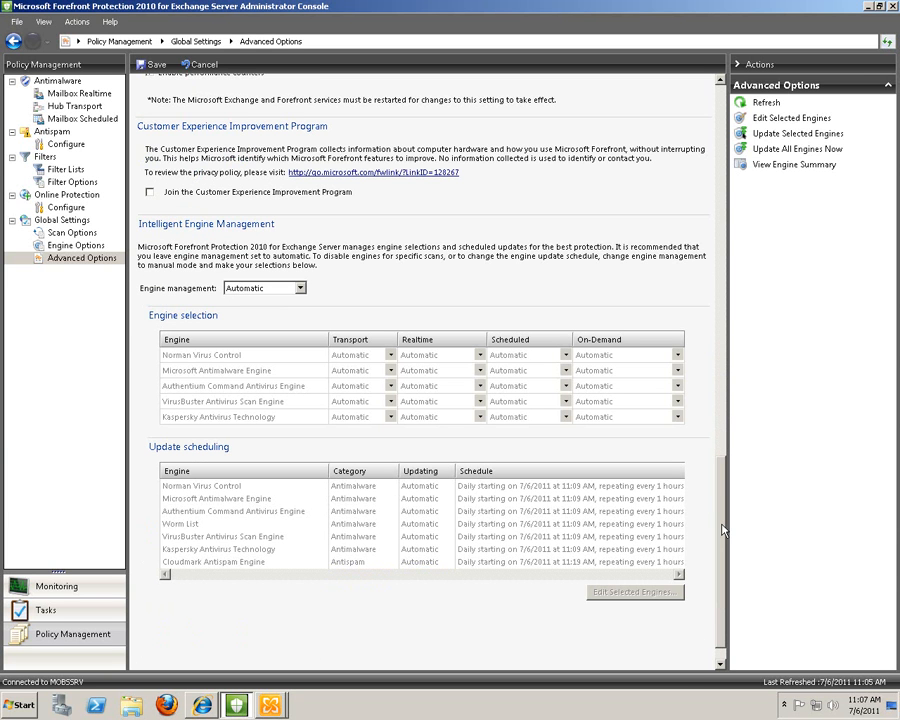
pyautogui.click(150, 192)
pyautogui.scroll(-1, 722, 593)
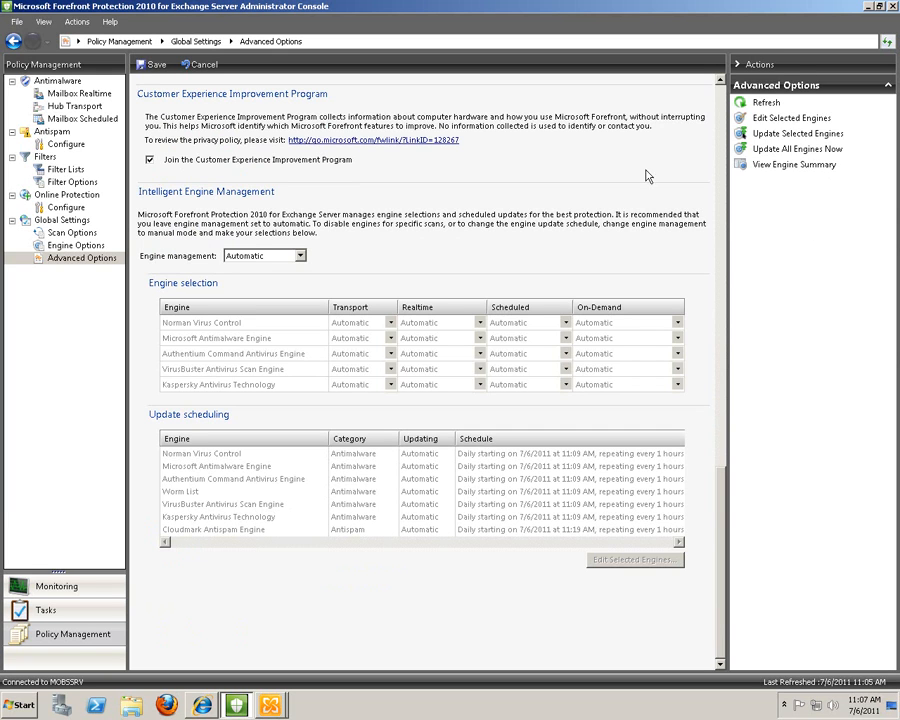
pyautogui.click(151, 66)
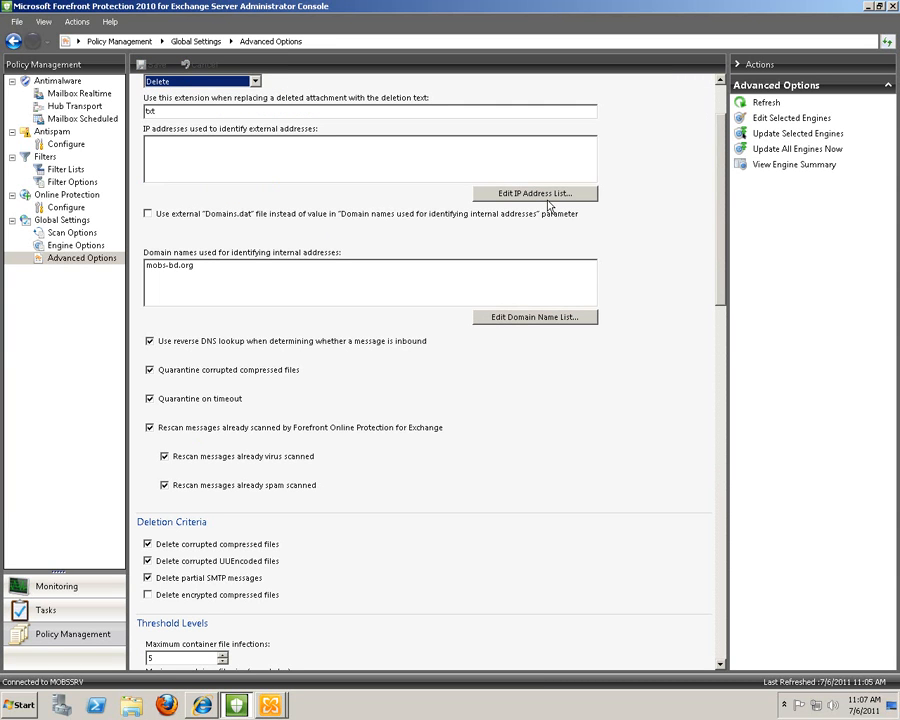
# - Update all engines immediately from the Advanced Options and review the saved logging and engine management settings
pyautogui.click(721, 88)
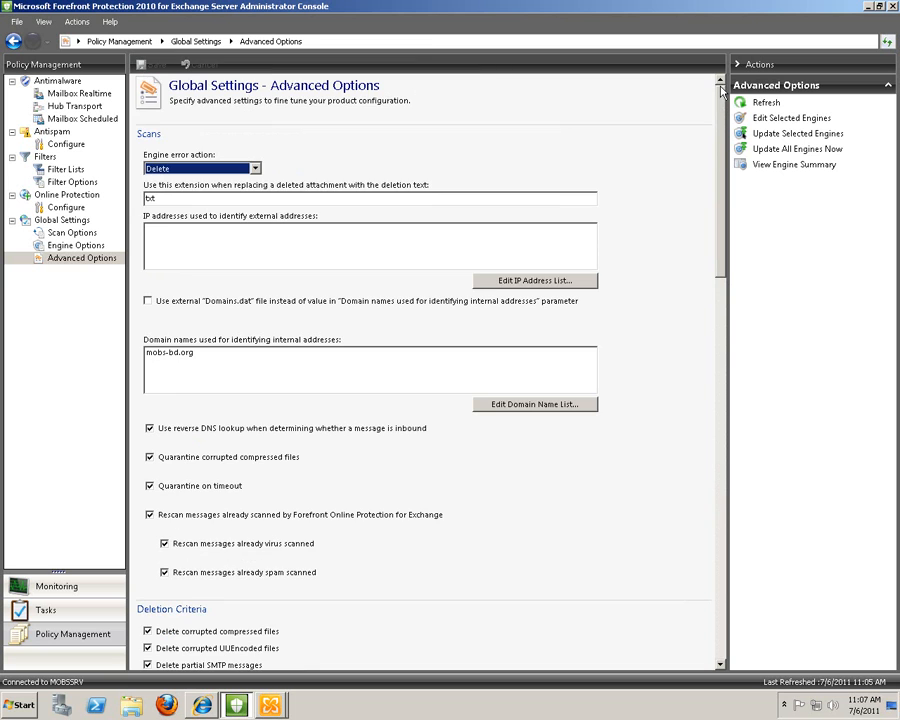
pyautogui.click(779, 152)
pyautogui.click(534, 397)
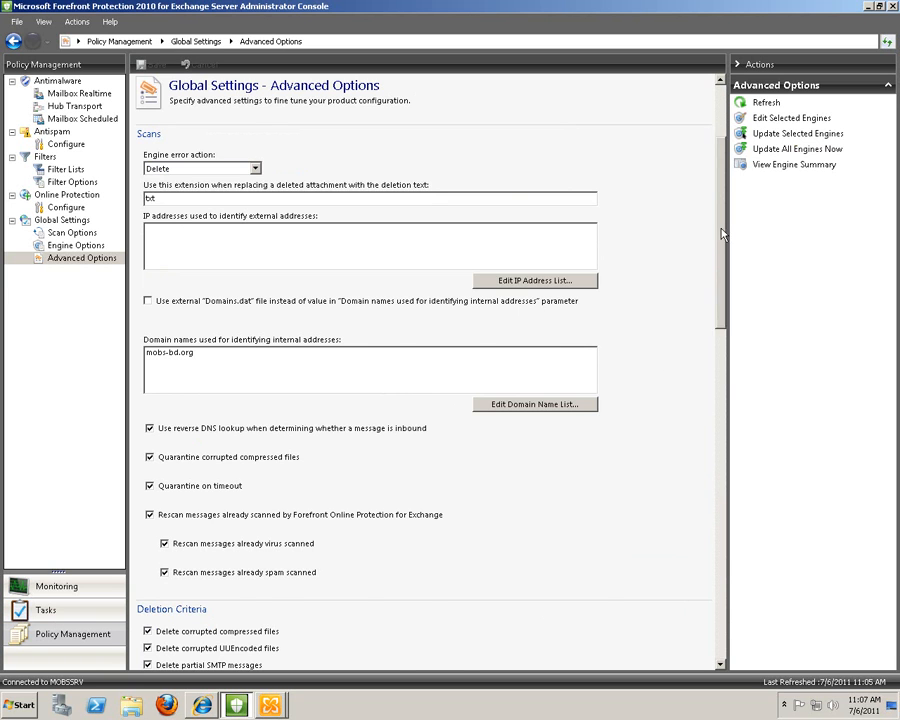
pyautogui.moveTo(720, 228); pyautogui.dragTo(721, 531)
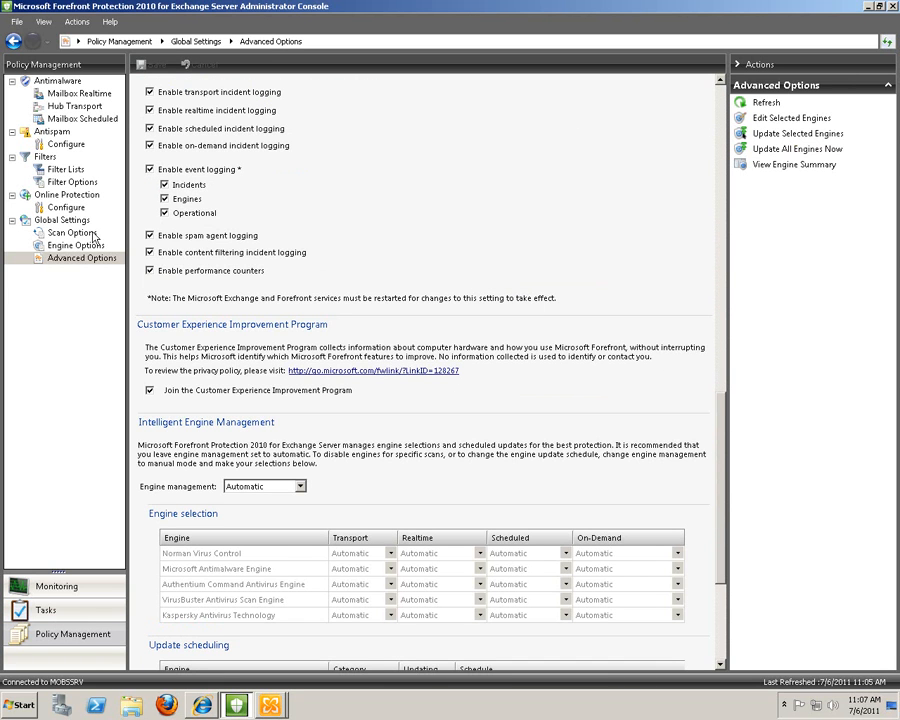
# - Open the Mailbox On-Demand task and review its client access server, scan target, engine and scan action settings
pyautogui.click(66, 617)
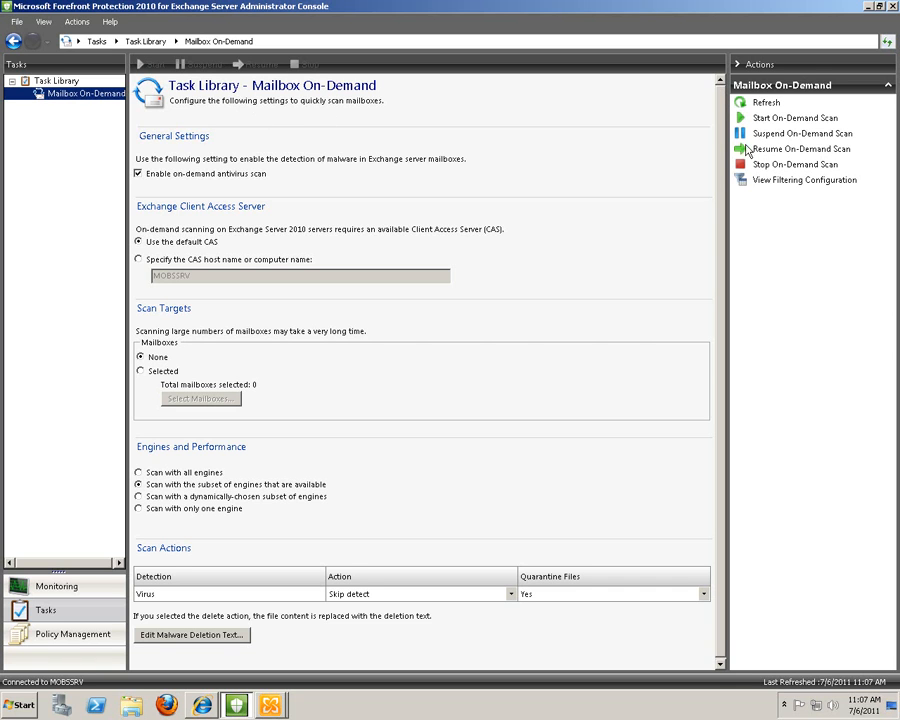
pyautogui.scroll(-1, 444, 304)
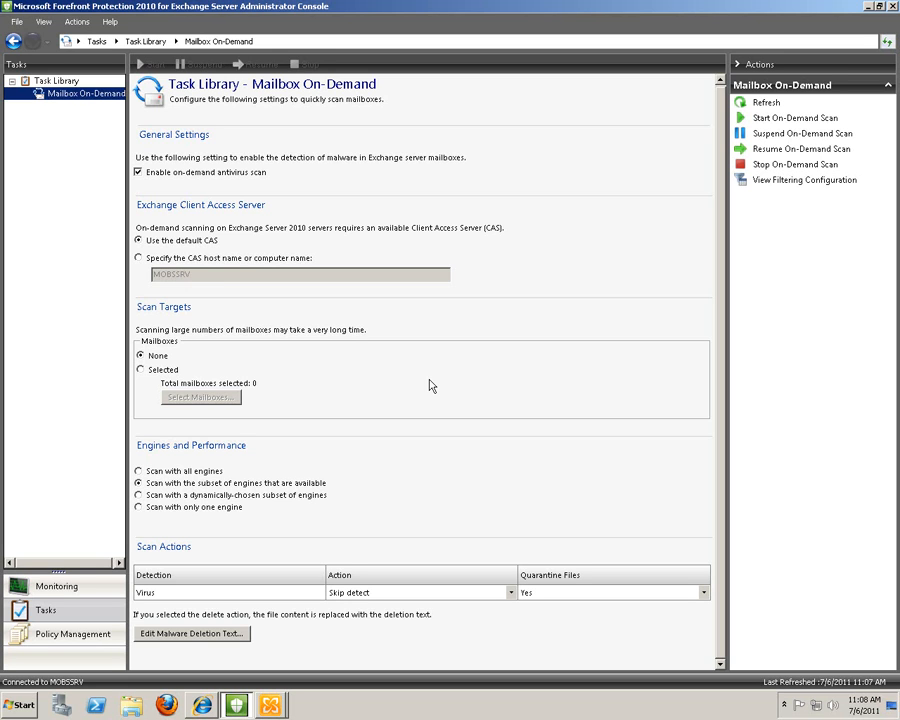
# - Switch to Exchange Management Console and expand the organization, server and recipient configuration nodes of the on-premises Exchange tree
pyautogui.moveTo(270, 705)
pyautogui.click(272, 657)
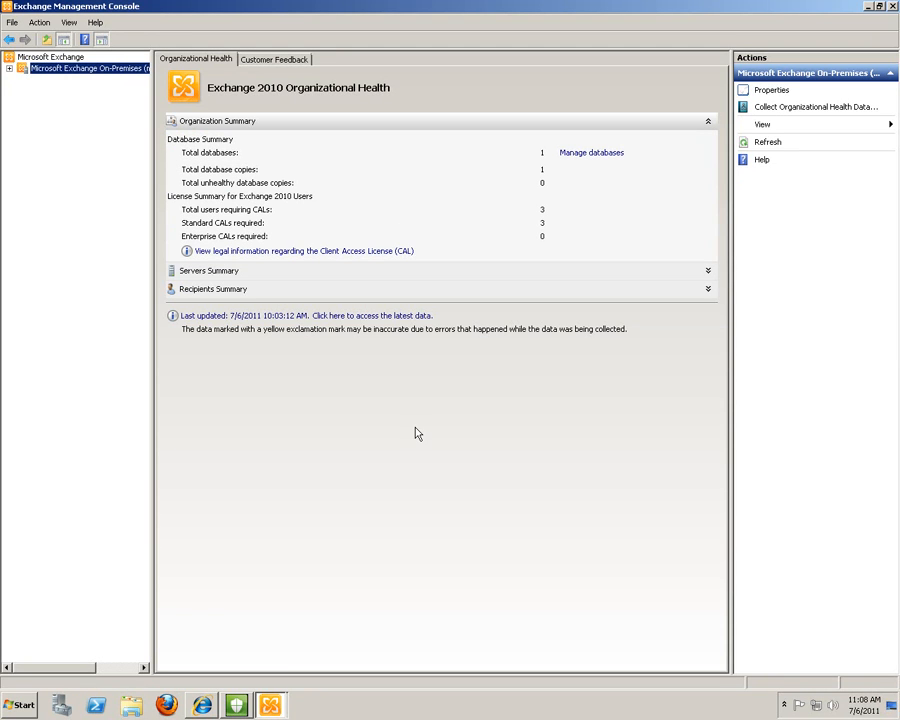
pyautogui.click(9, 68)
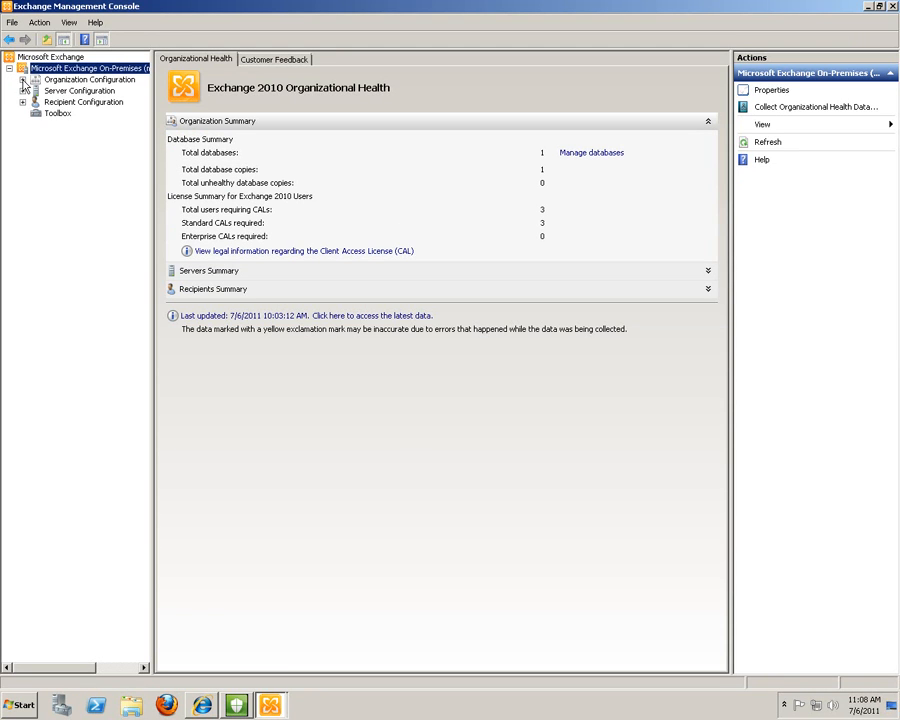
pyautogui.click(21, 79)
pyautogui.click(22, 136)
pyautogui.click(22, 191)
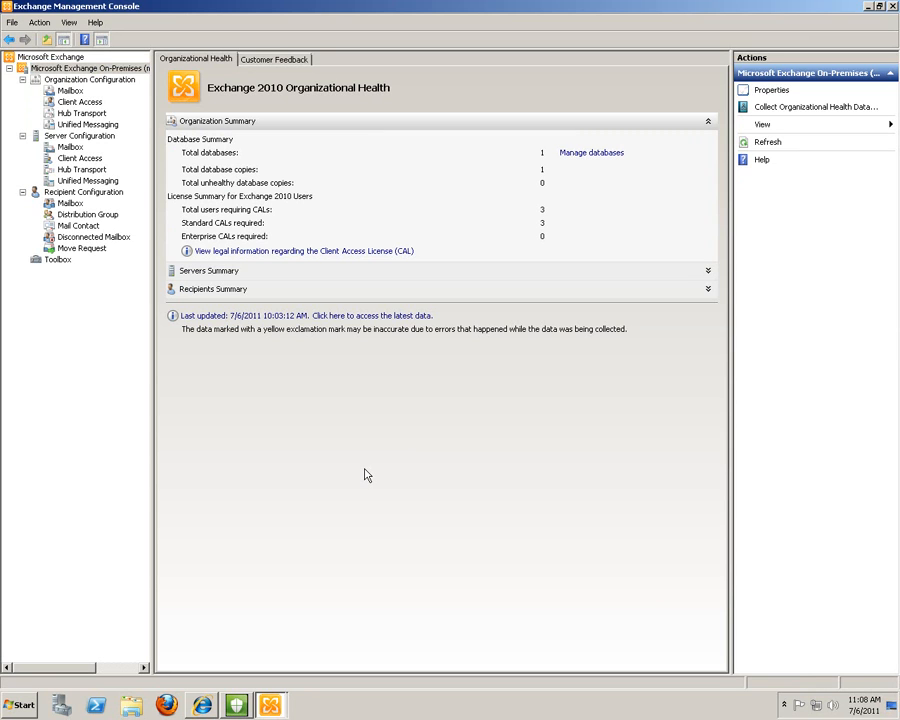
# - Review the organization, recipient, Client Access policy and mailbox database views, and close the finished Collect Organizational Health Data wizard
pyautogui.click(89, 81)
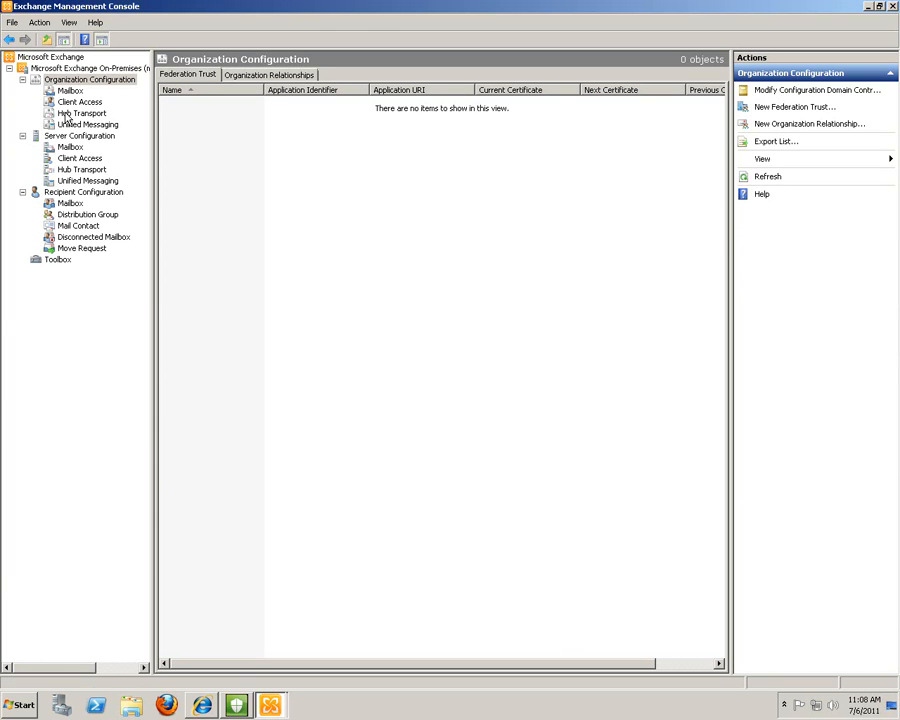
pyautogui.click(74, 215)
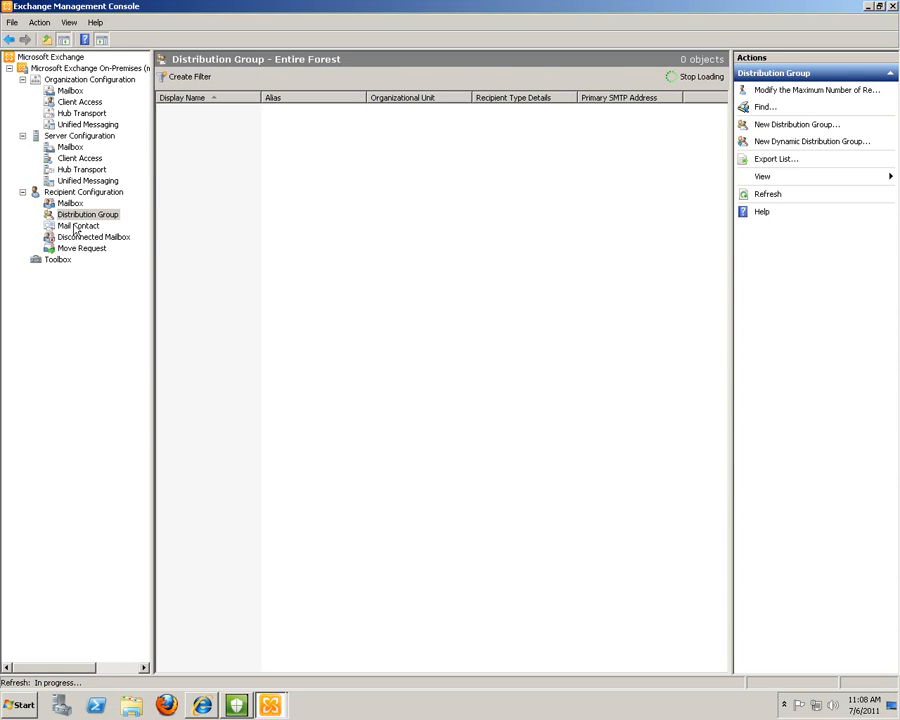
pyautogui.click(75, 228)
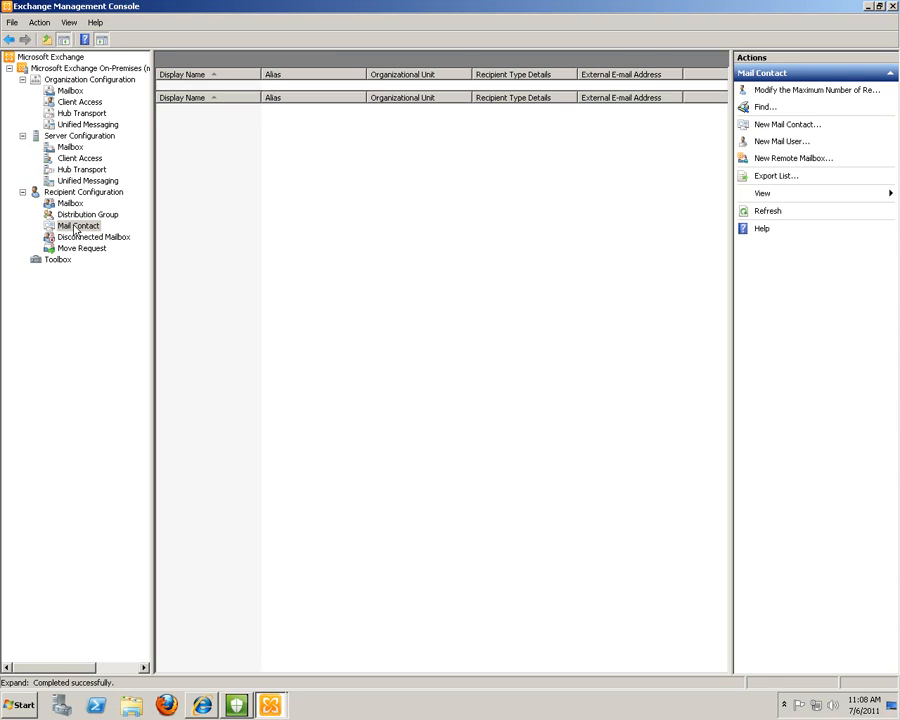
pyautogui.click(77, 104)
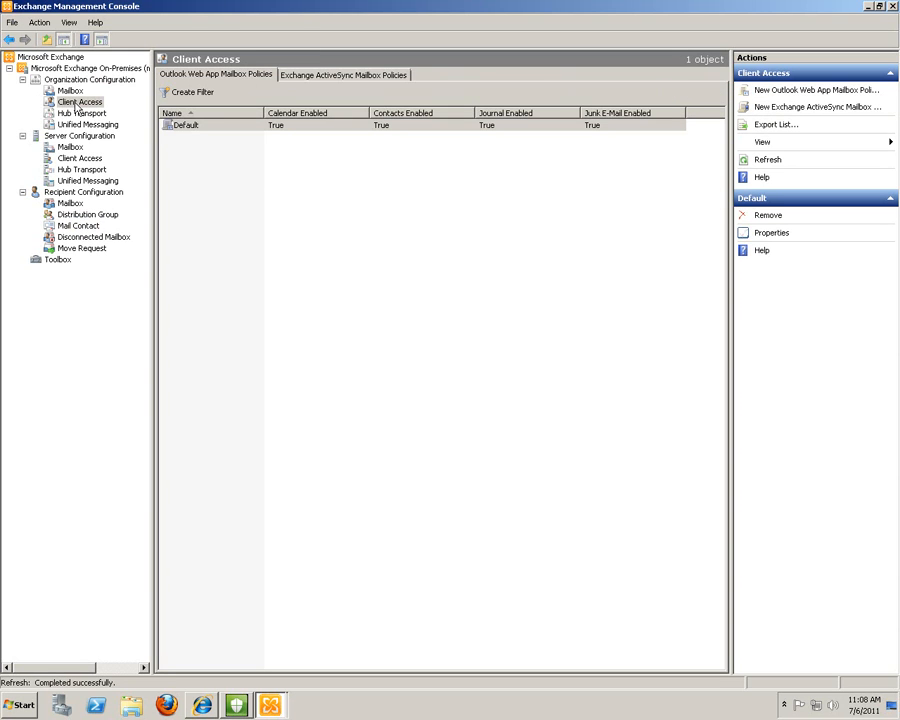
pyautogui.click(366, 76)
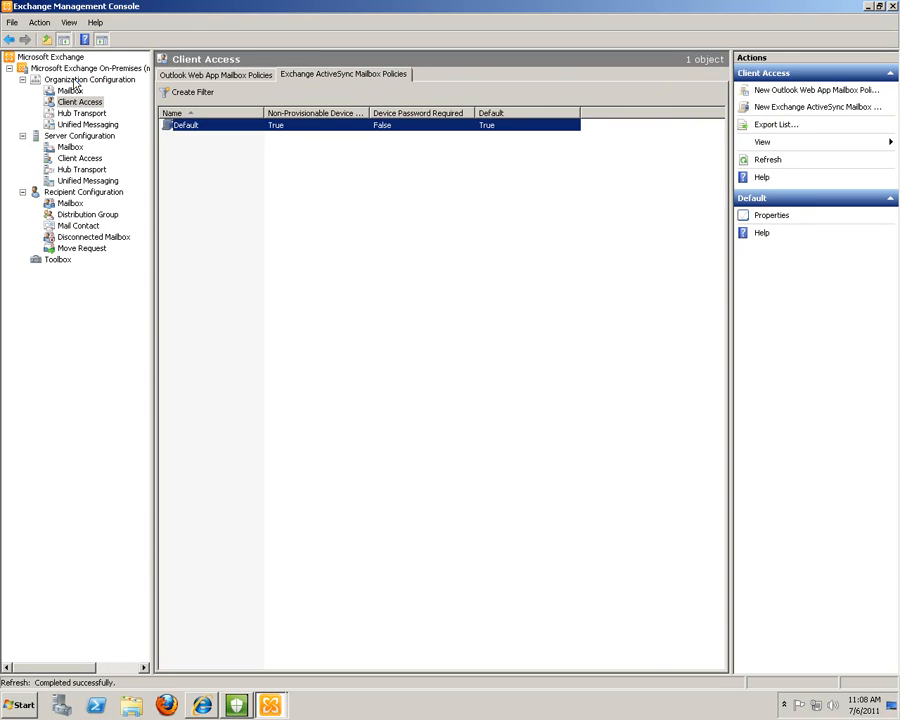
pyautogui.click(78, 80)
pyautogui.click(70, 91)
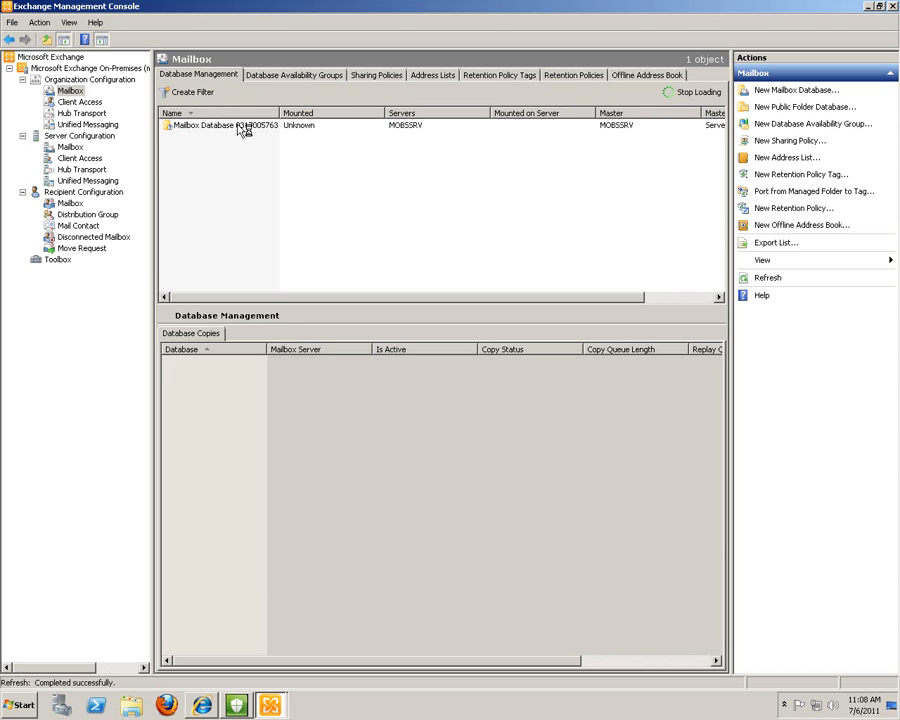
pyautogui.click(229, 130)
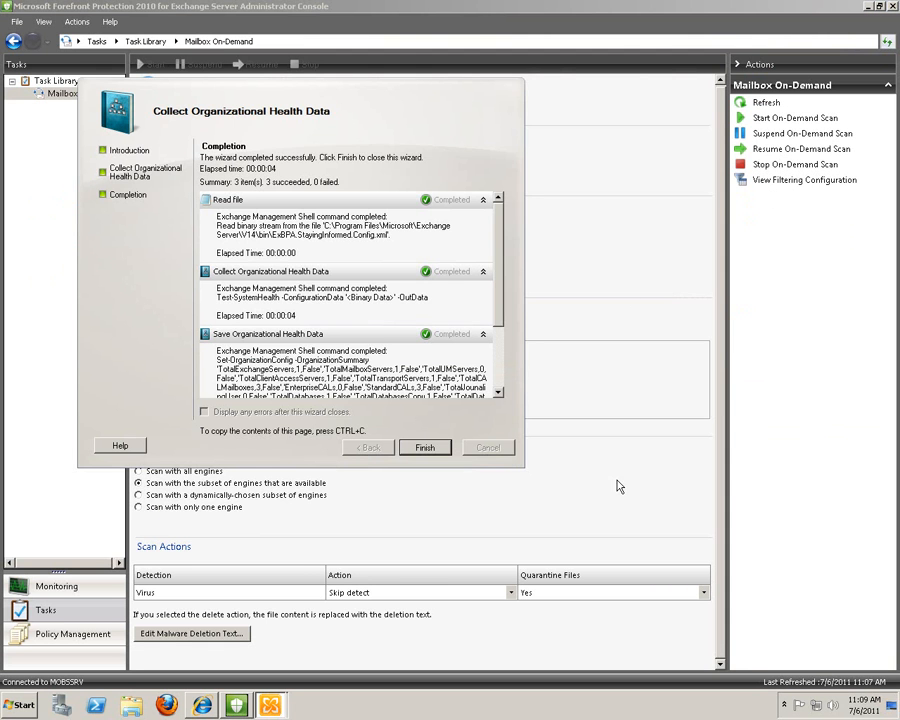
pyautogui.click(427, 447)
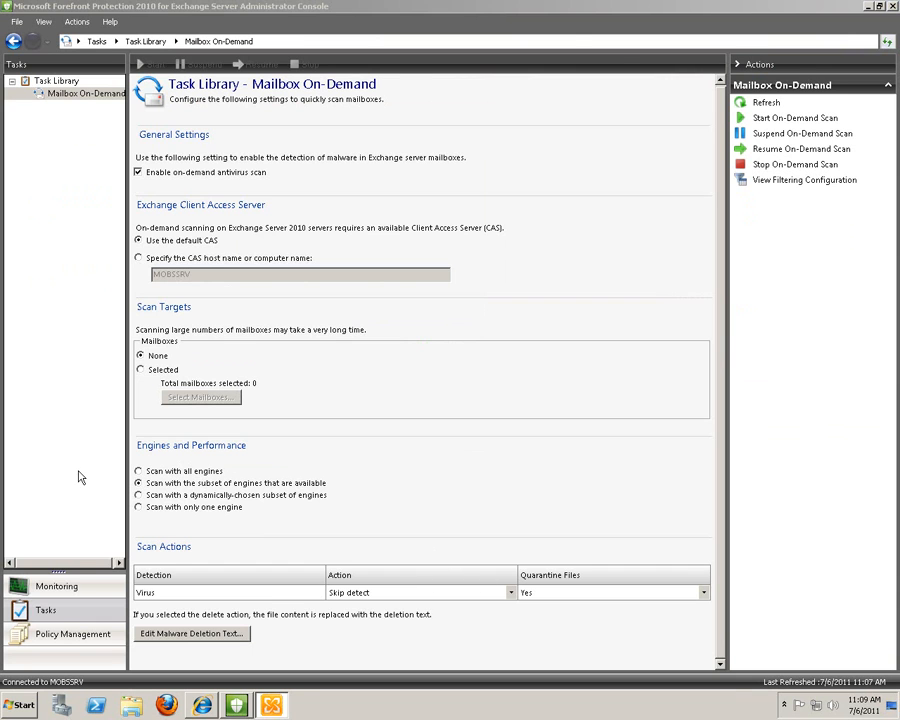
# - Review Forefront's monitoring dashboard, malware, spam and filtering details, incidents, quarantine and notification settings
pyautogui.click(60, 584)
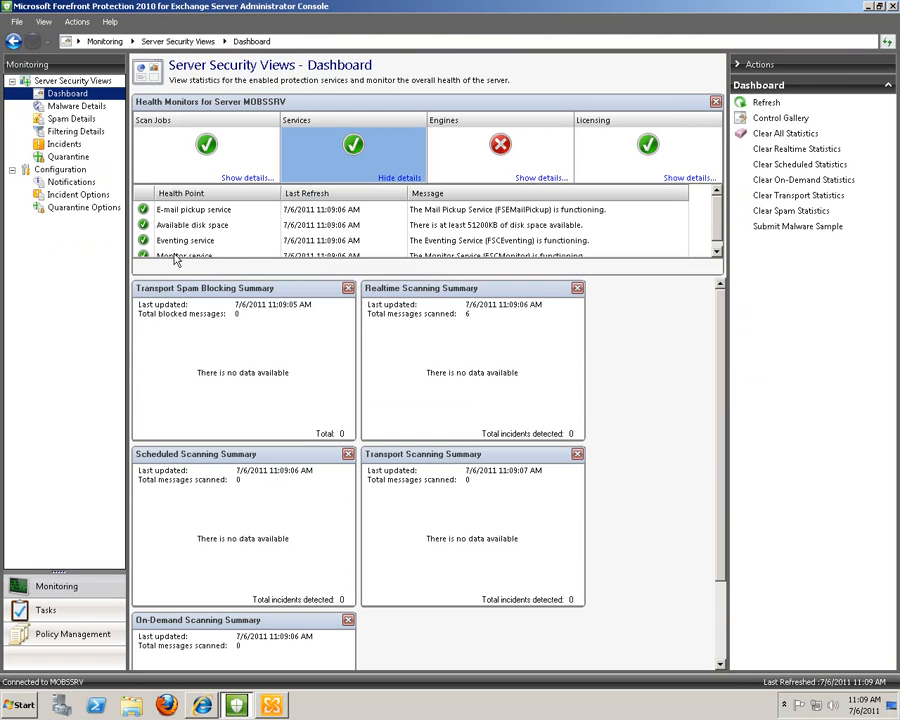
pyautogui.click(71, 108)
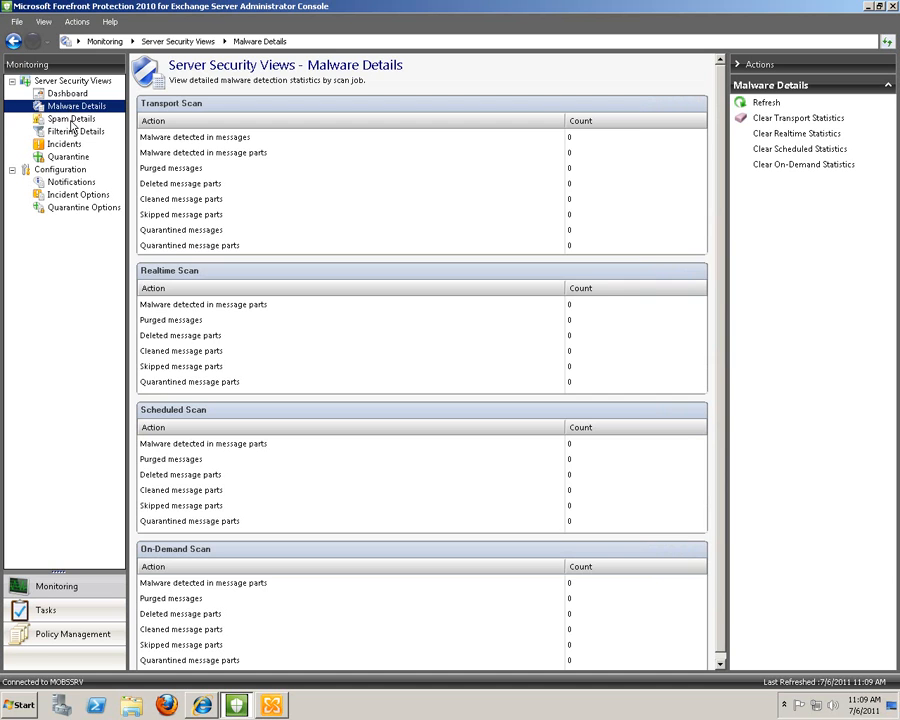
pyautogui.click(55, 121)
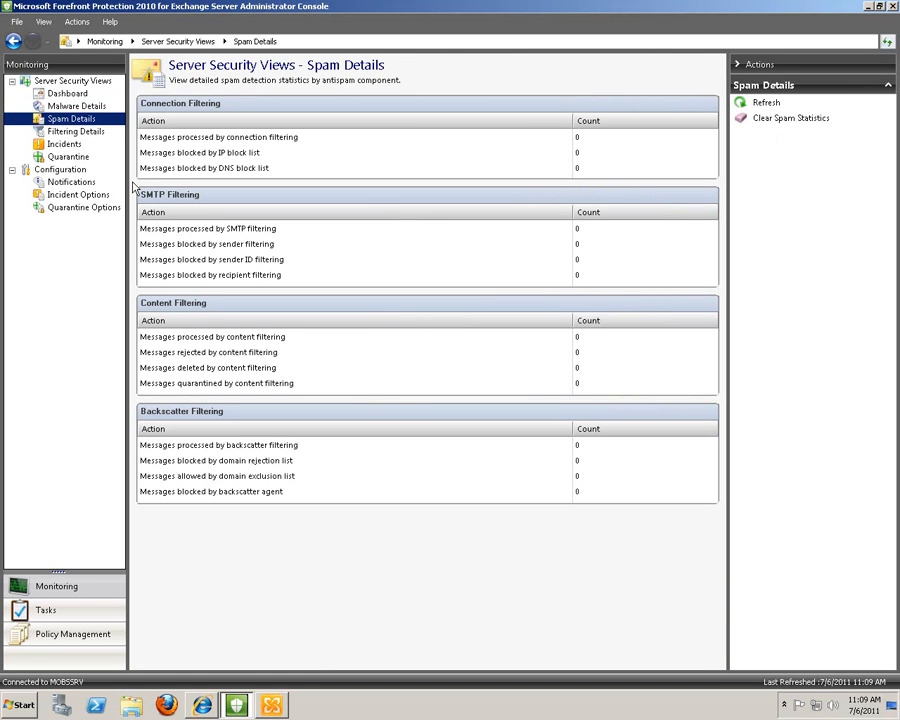
pyautogui.click(58, 134)
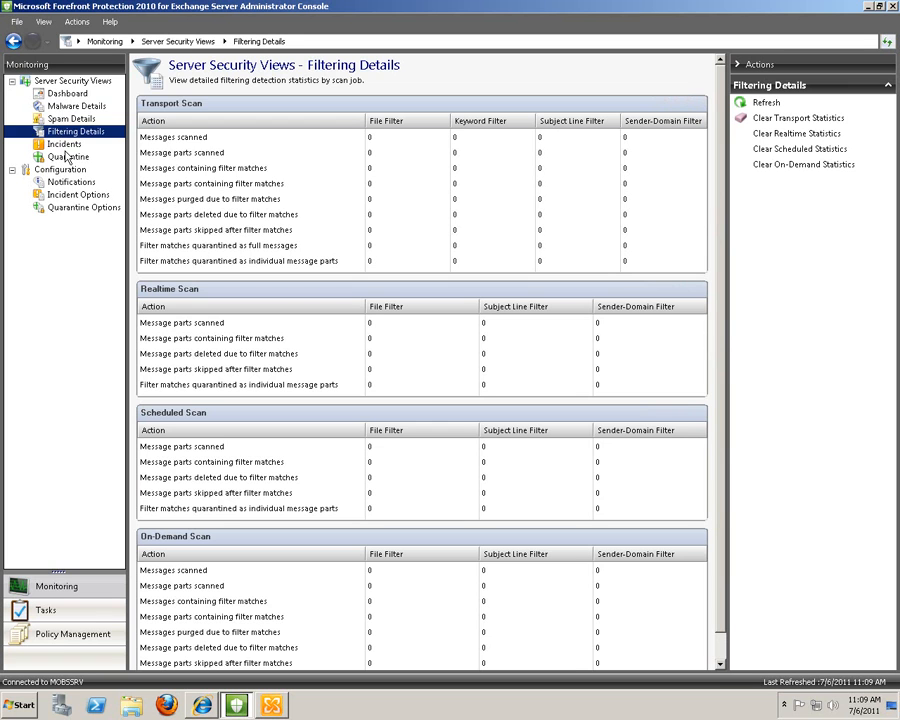
pyautogui.click(65, 146)
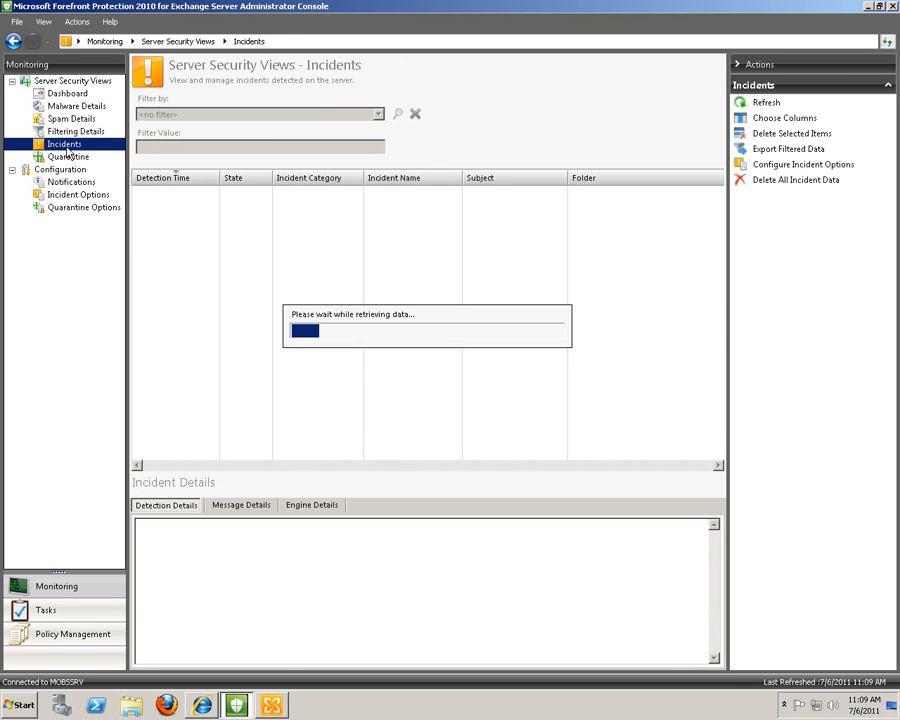
pyautogui.click(68, 156)
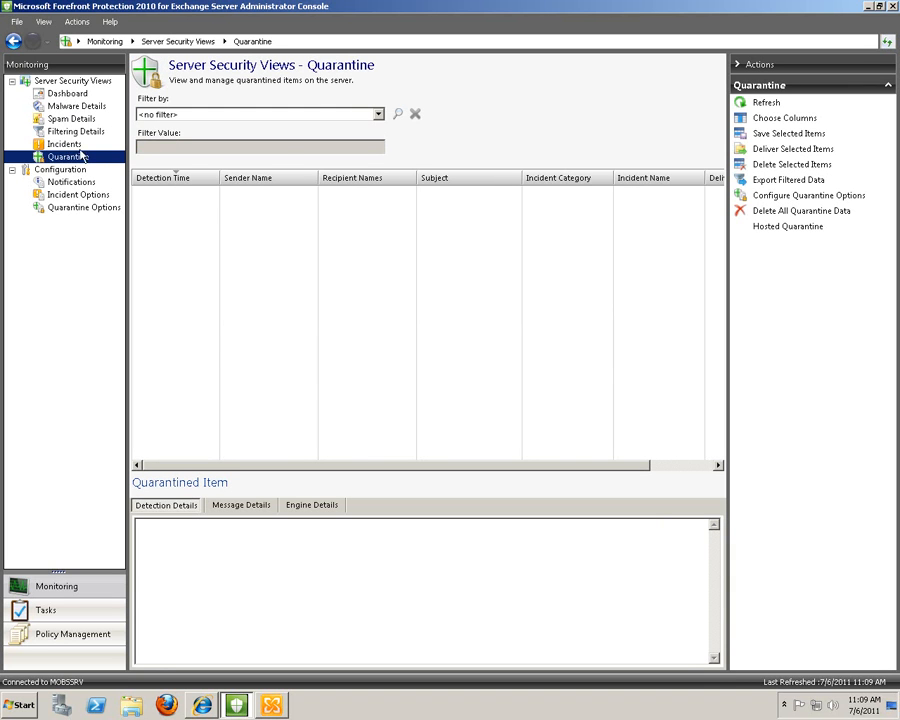
pyautogui.click(70, 181)
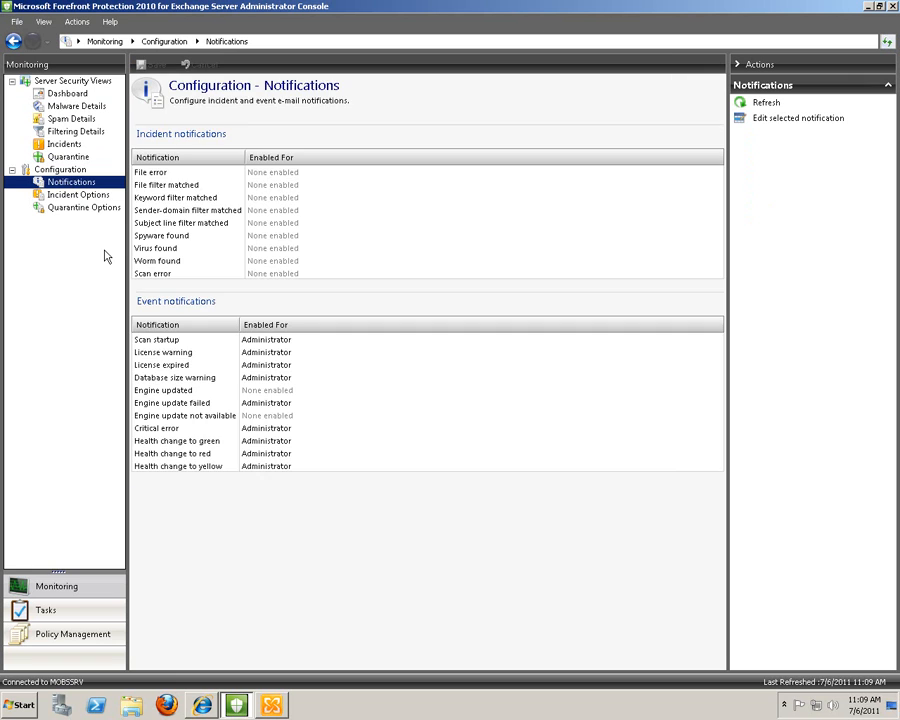
# - Enable automatic purging of incidents after 90 days in the Incident Options and save the change
pyautogui.click(80, 195)
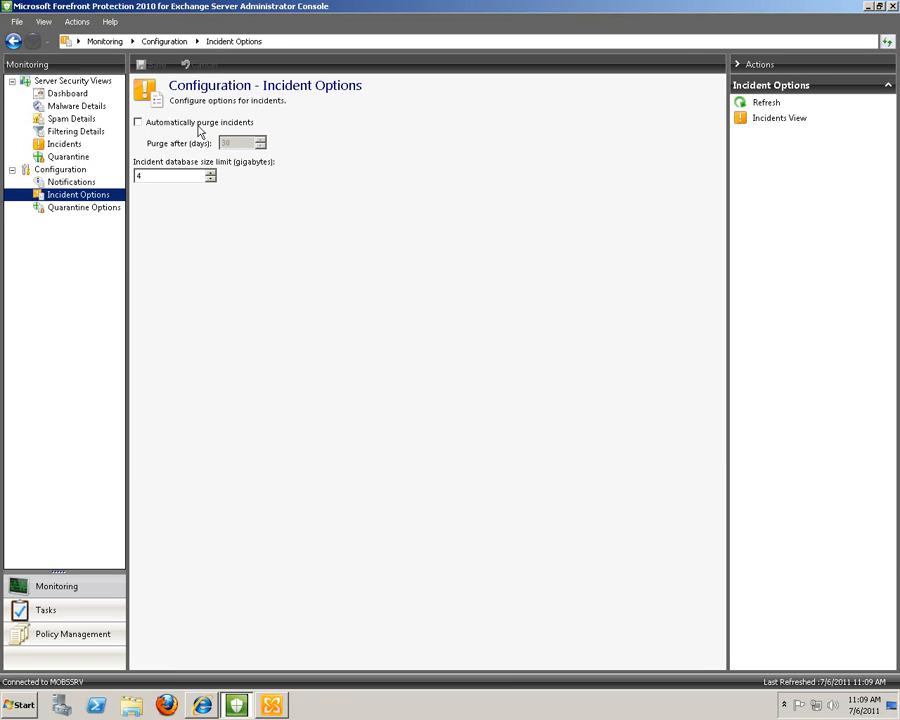
pyautogui.click(140, 123)
pyautogui.press('Tab')
pyautogui.write('90')
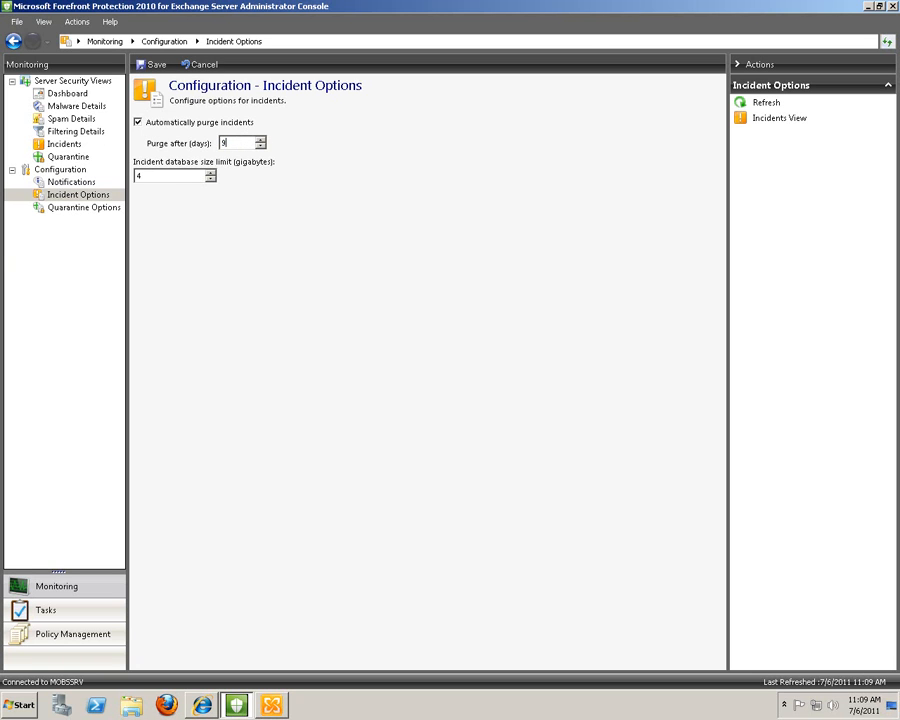
pyautogui.click(171, 177)
pyautogui.click(150, 63)
# - Set the Quarantine Options to purge quarantined items automatically after 7 days and rescan filters on send, and save them
pyautogui.click(78, 209)
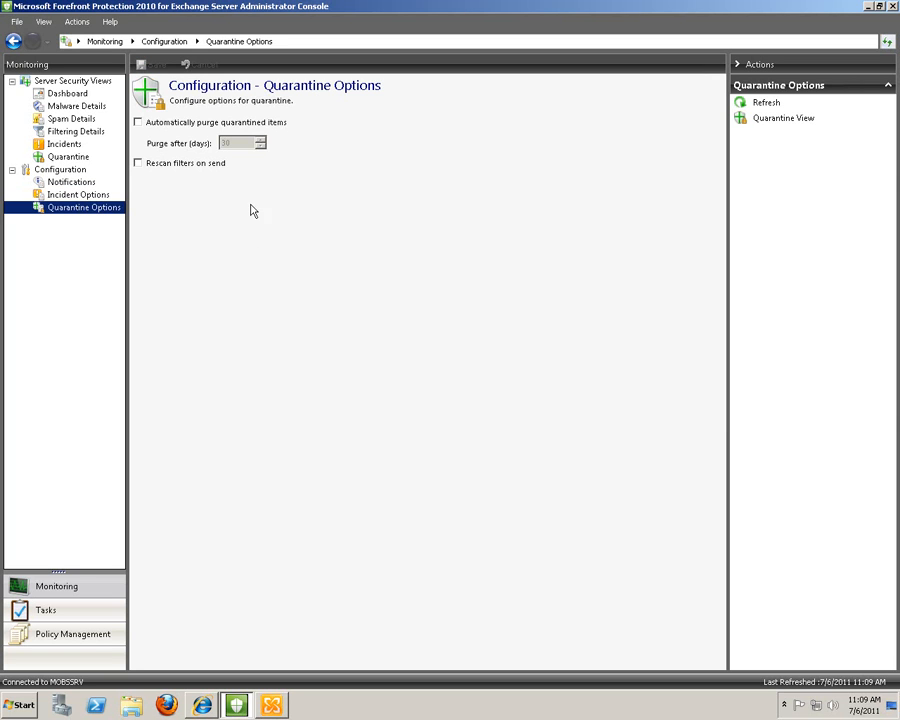
pyautogui.click(138, 123)
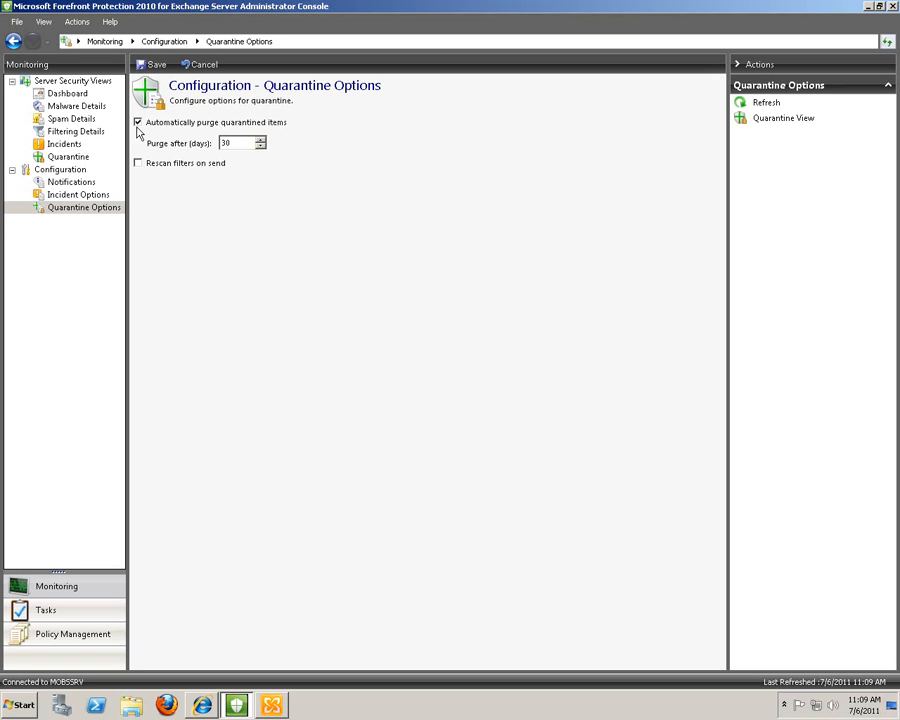
pyautogui.click(138, 163)
pyautogui.moveTo(242, 143); pyautogui.dragTo(211, 147)
pyautogui.write('7')
pyautogui.click(153, 64)
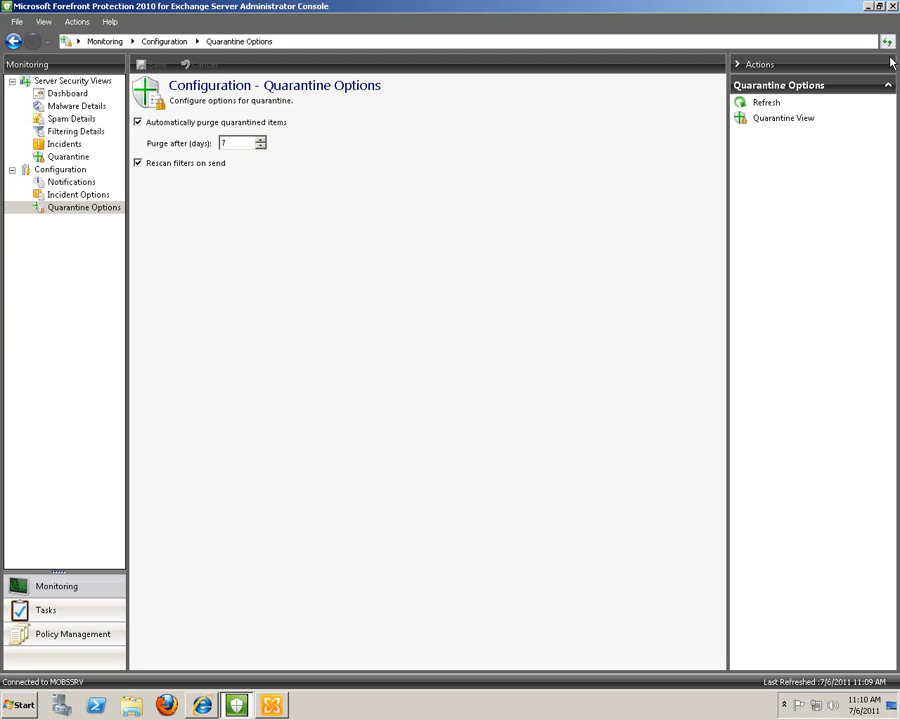
# - Close the Exchange Management Console and the Forefront Protection administrator console
pyautogui.click(893, 7)
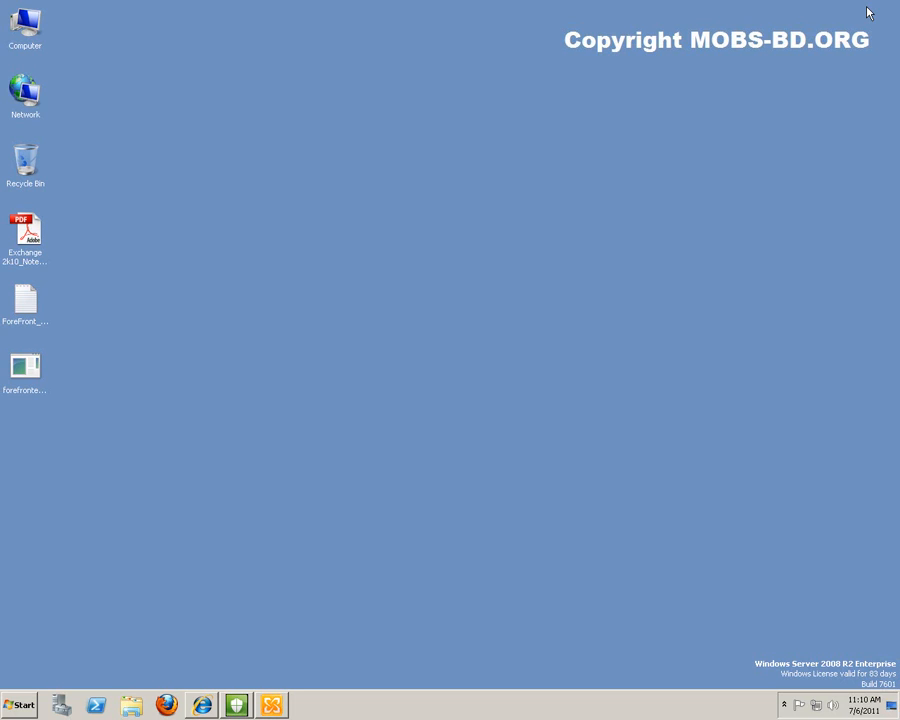
pyautogui.click(276, 711)
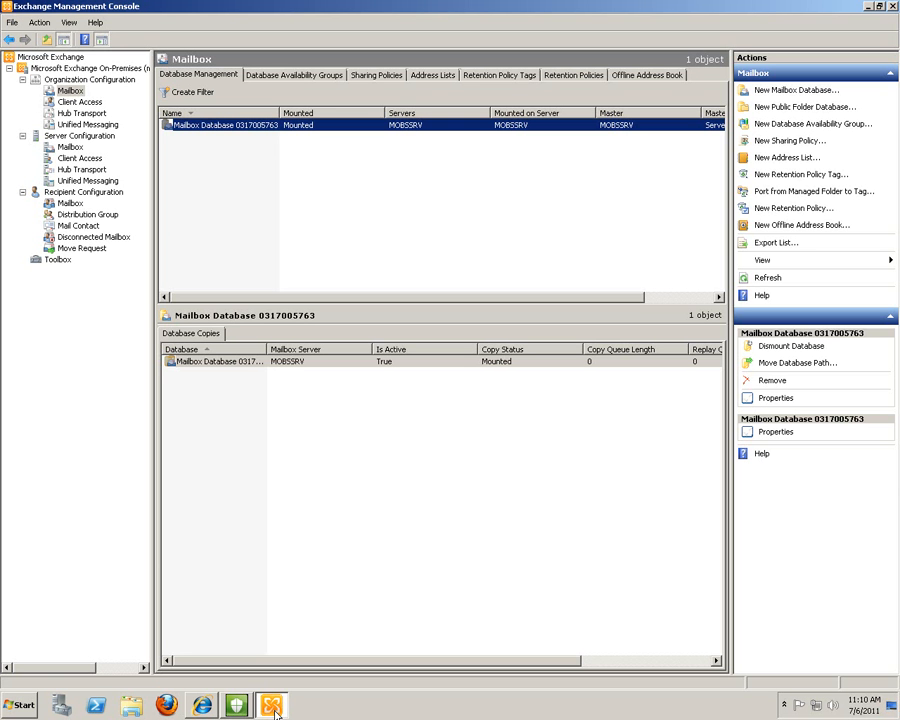
pyautogui.click(893, 7)
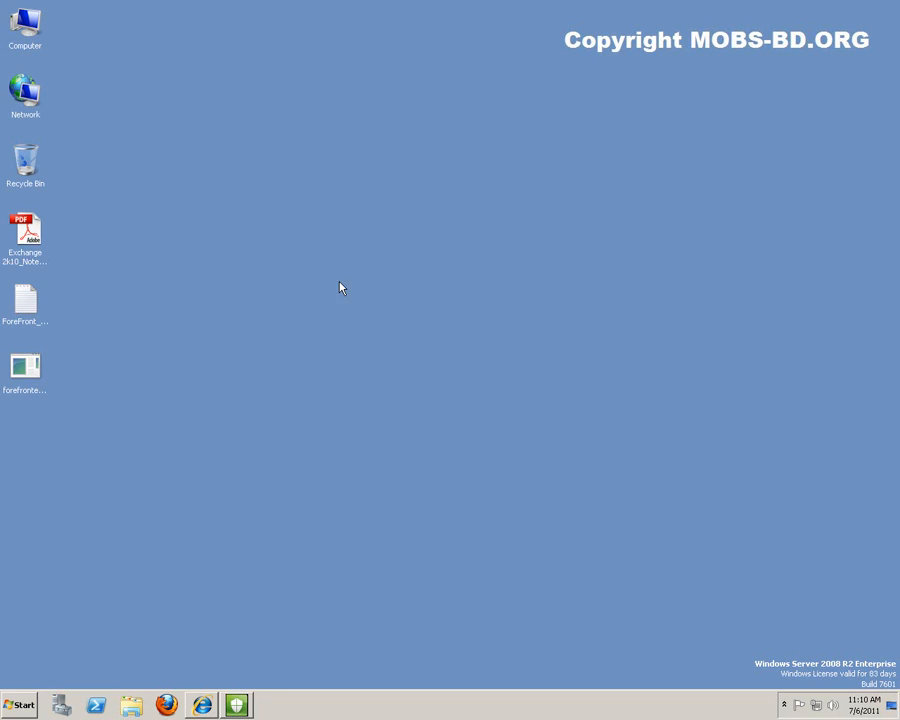
pyautogui.click(236, 706)
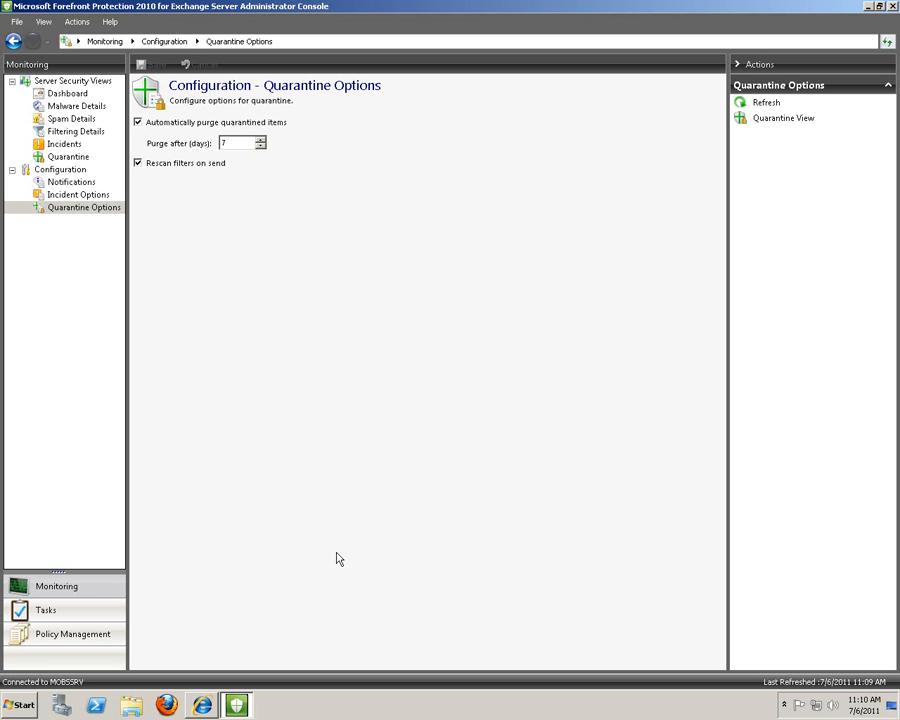
pyautogui.click(893, 7)
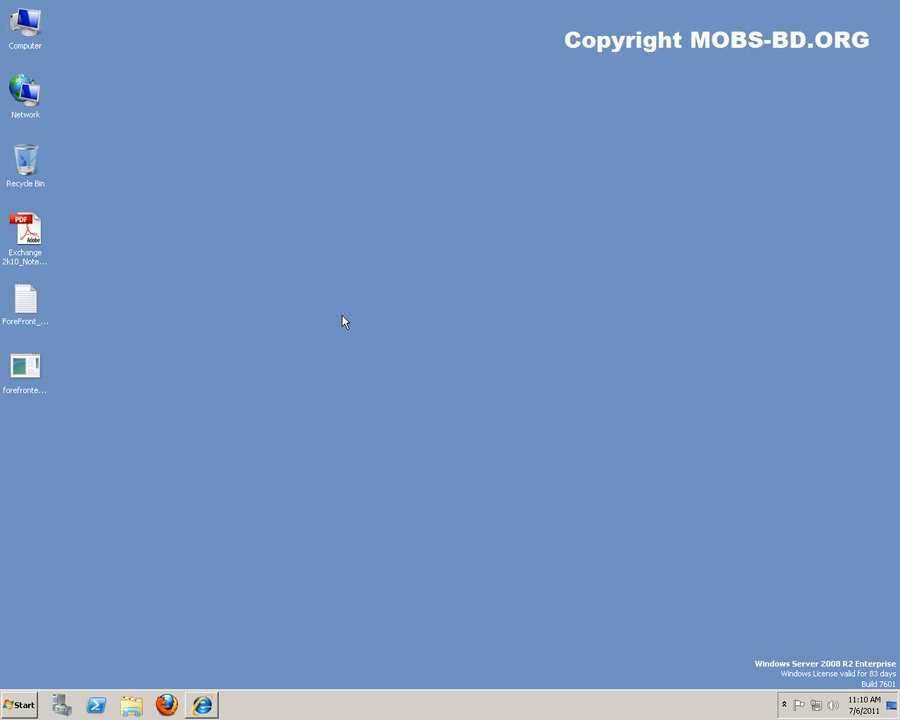
pyautogui.rightClick(105, 366)
pyautogui.click(172, 399)
pyautogui.click(203, 706)
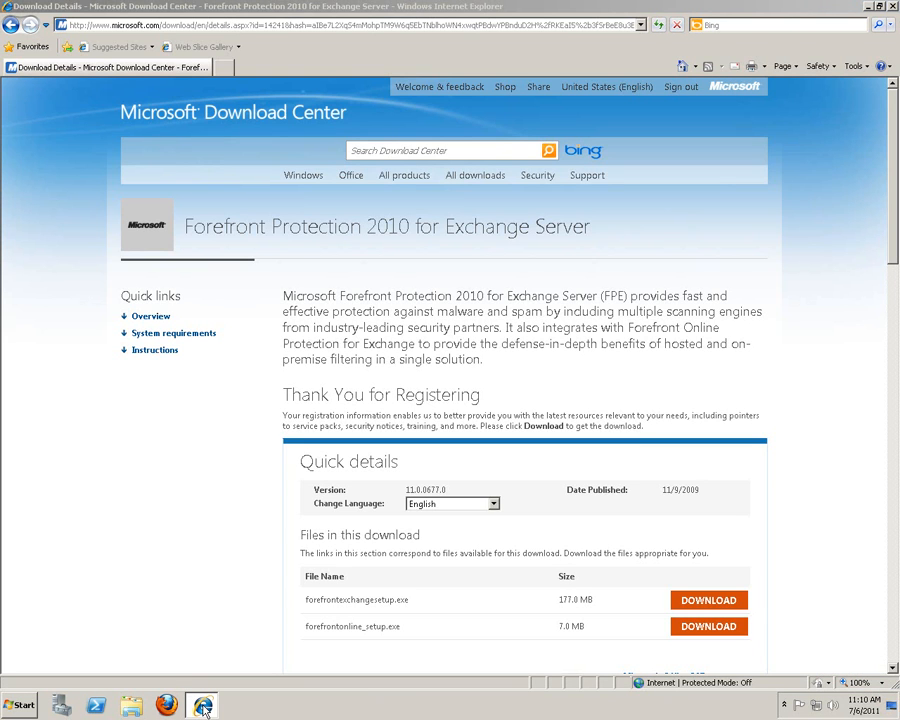
pyautogui.click(203, 706)
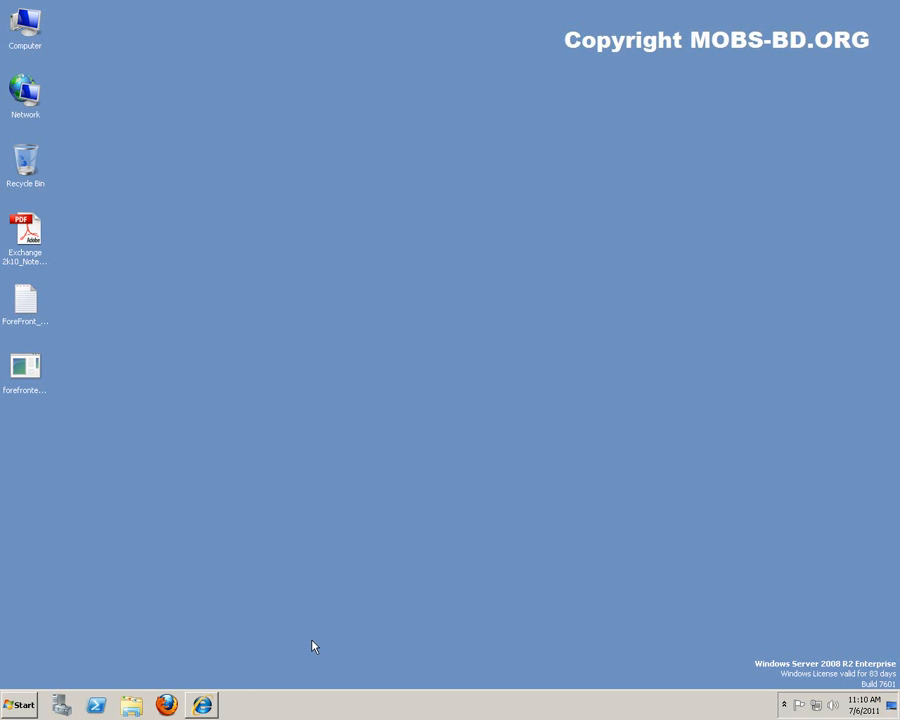
pyautogui.rightClick(116, 17)
pyautogui.click(200, 51)
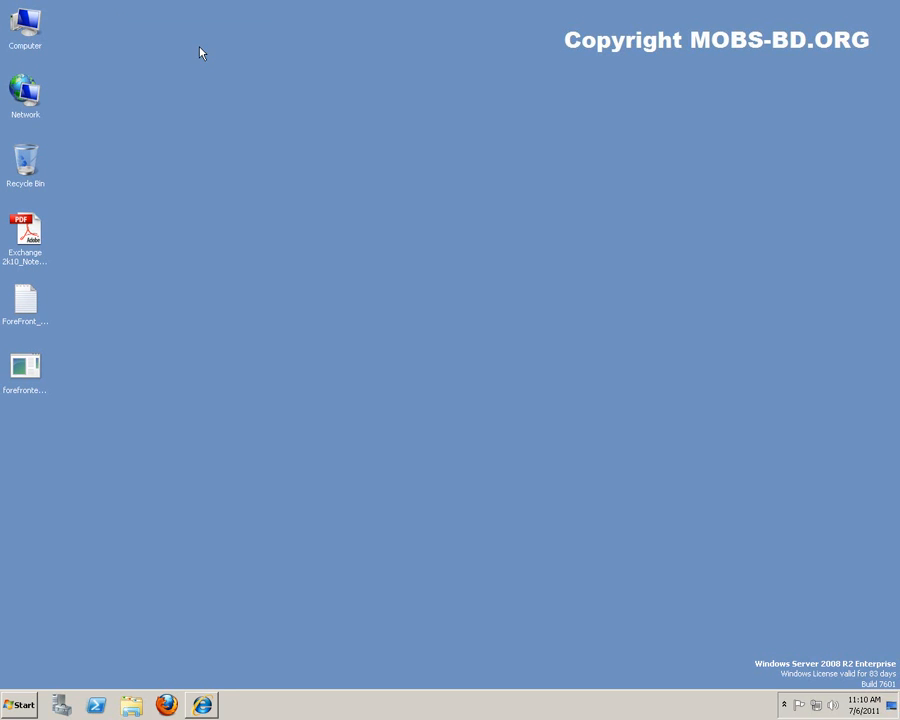